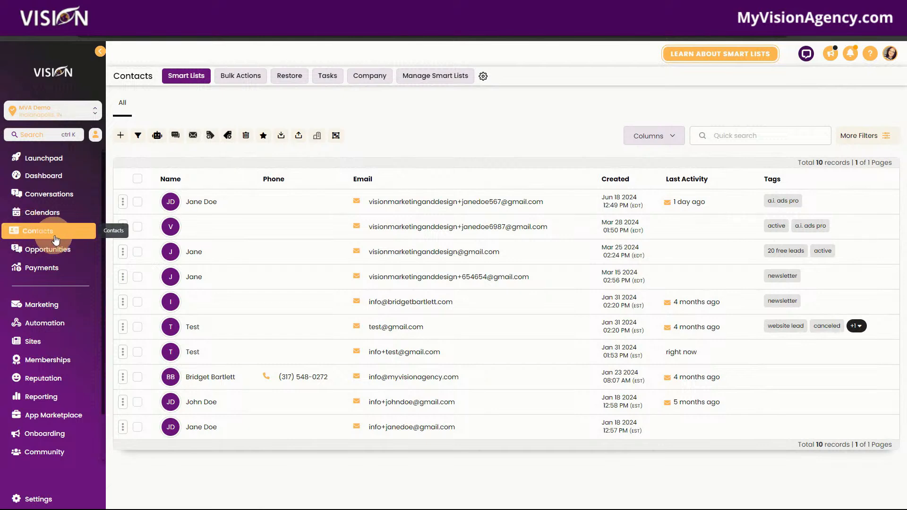
drag(309, 337, 331, 402)
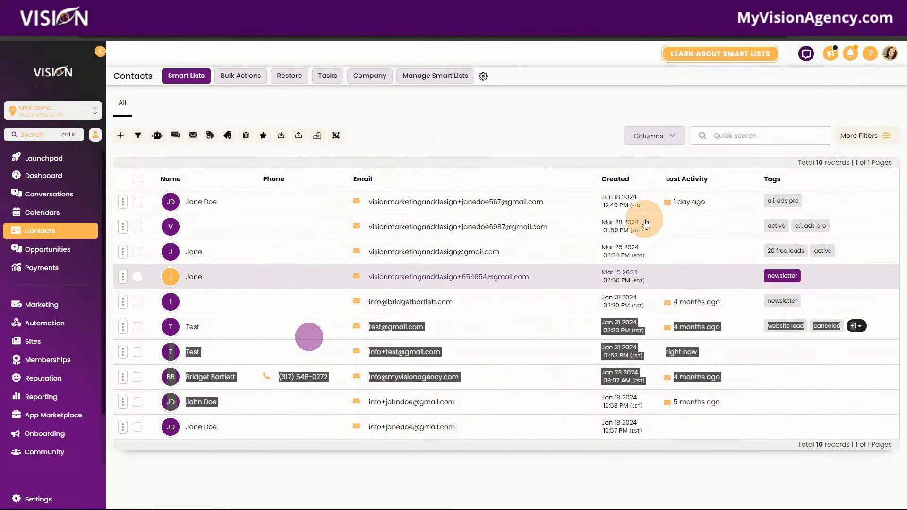
click(443, 115)
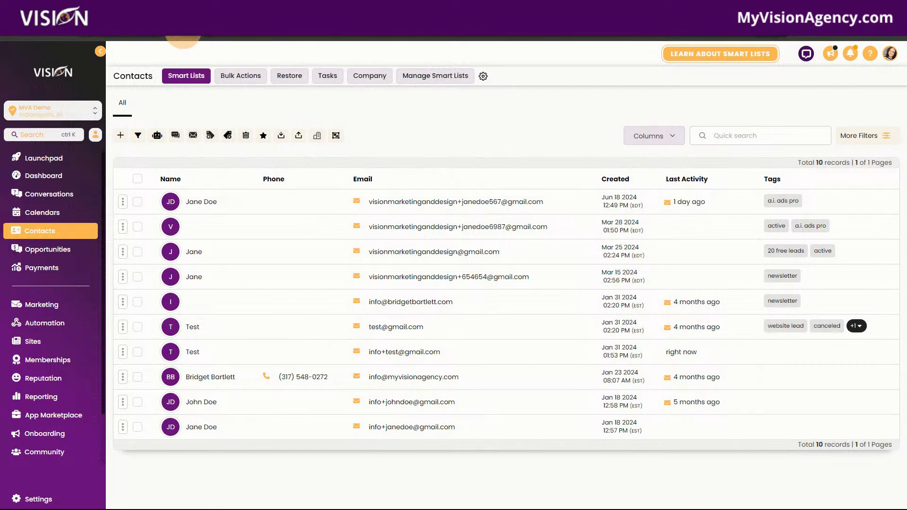
Switch to the software reseller coaching page and review its demo section, program description and client and affiliate join options.
click(198, 8)
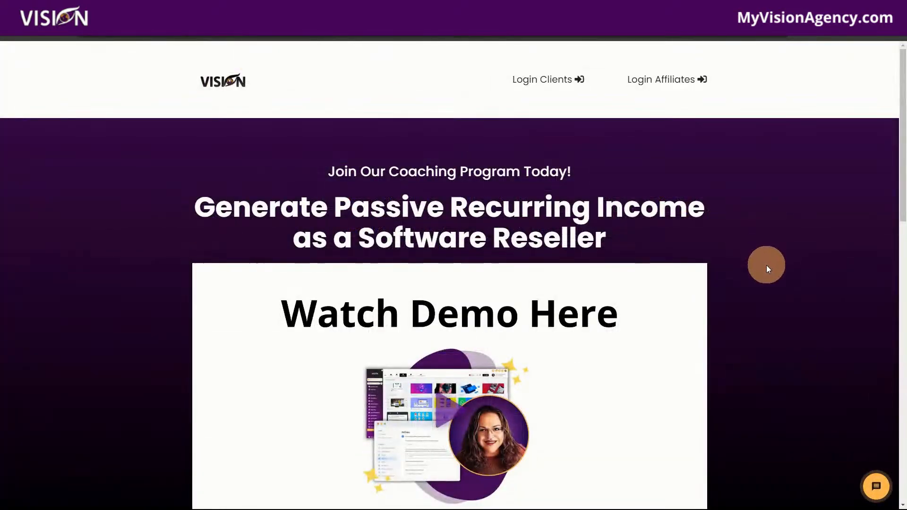
scroll(780, 314, down, 1)
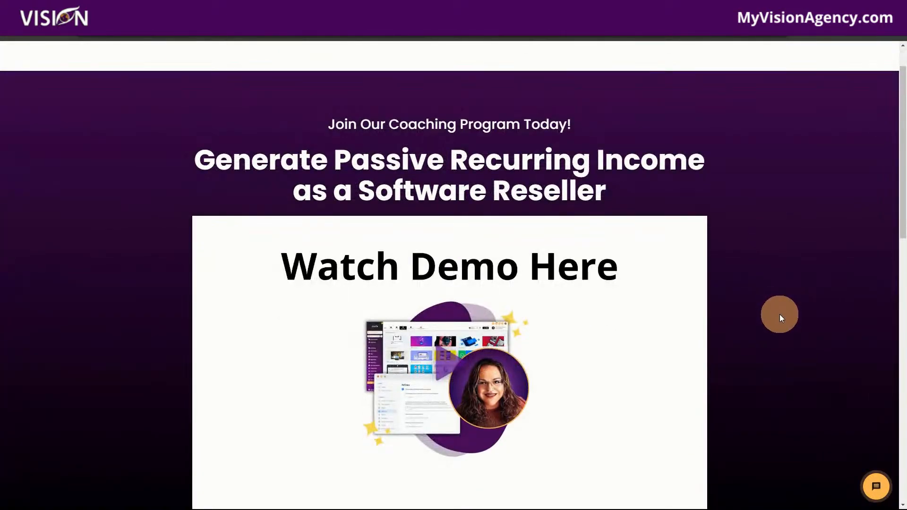
scroll(779, 314, down, 1)
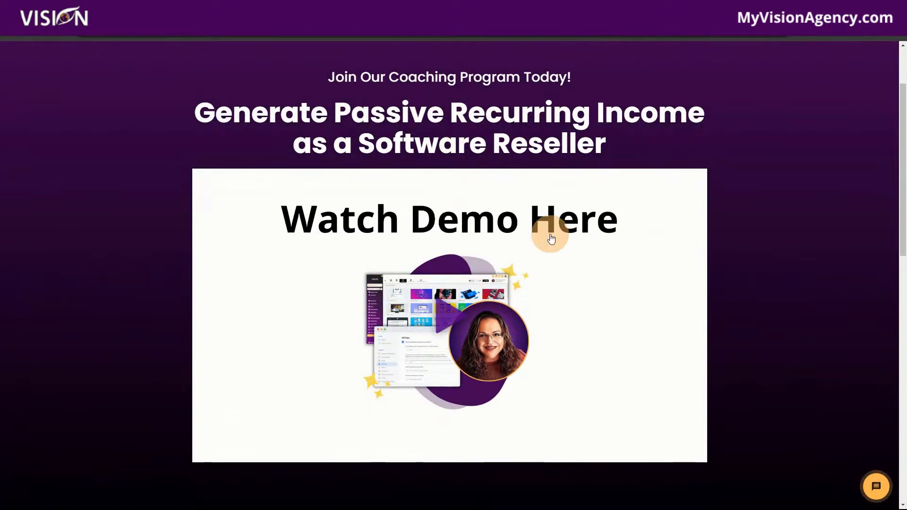
scroll(770, 338, down, 4)
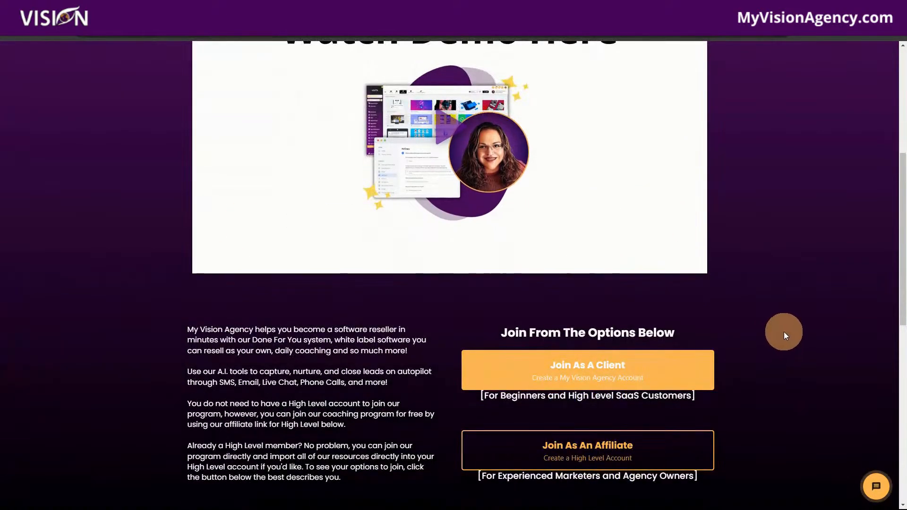
scroll(784, 331, down, 1)
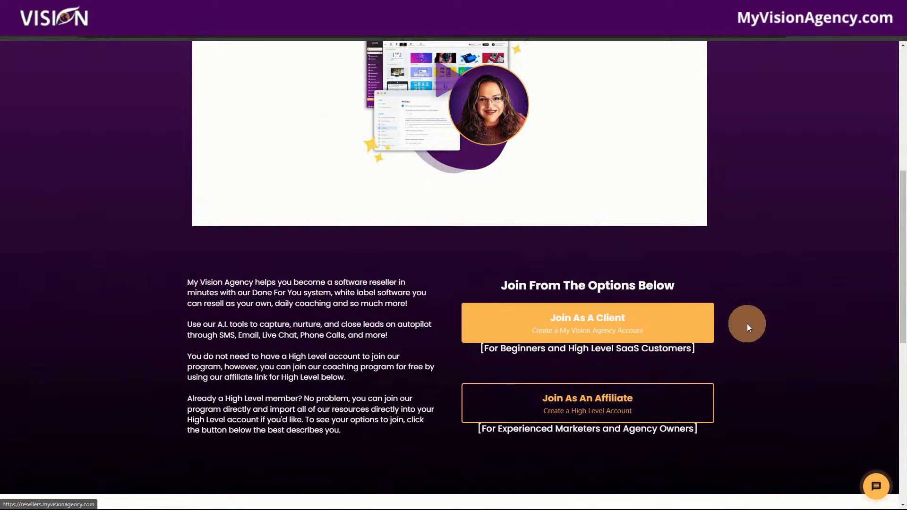
scroll(757, 338, down, 2)
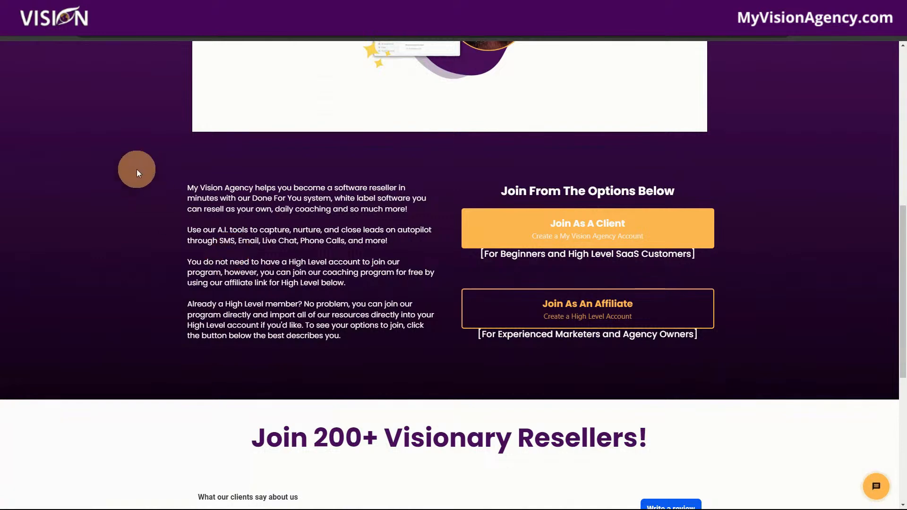
Return to the CRM contacts list, open the first contact's record, and review its contact and general info fields.
click(66, 10)
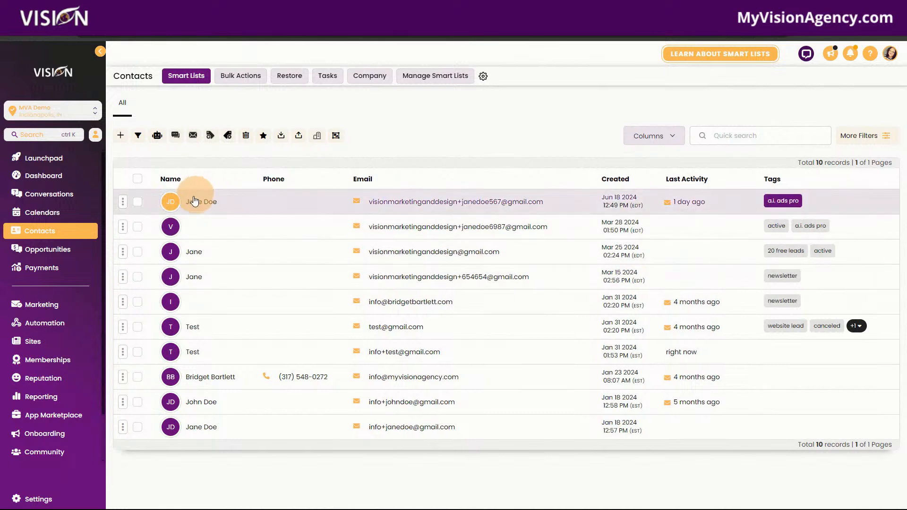
click(517, 191)
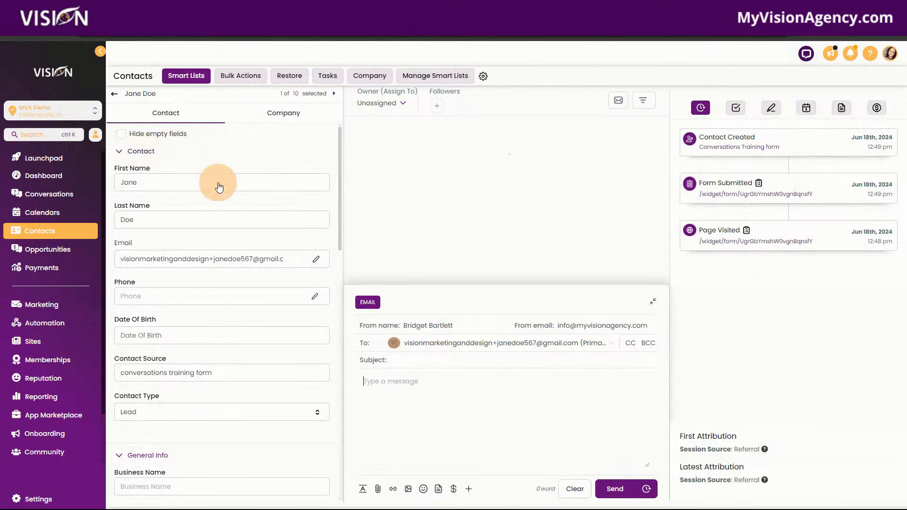
scroll(231, 267, down, 3)
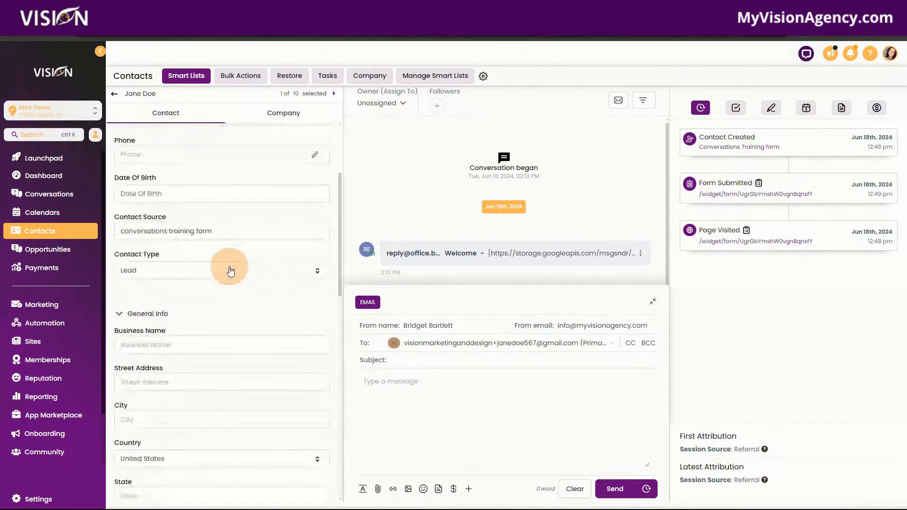
scroll(234, 250, down, 2)
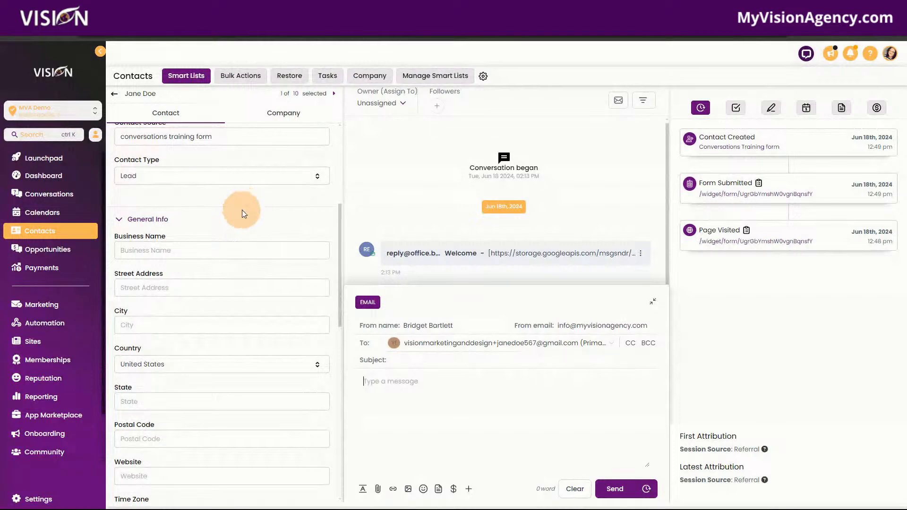
scroll(242, 198, down, 4)
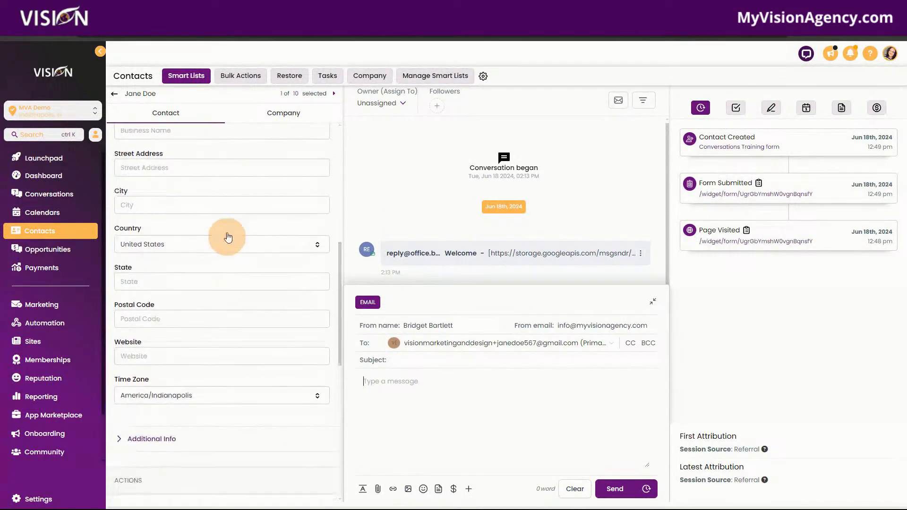
scroll(236, 263, down, 2)
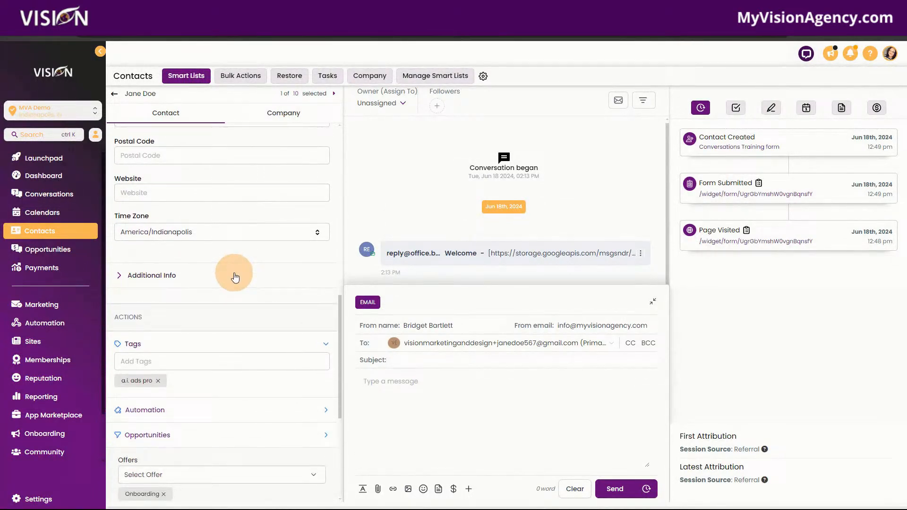
Expand the contact's Additional Info section and review its custom fields, uploaded logo and tags.
click(169, 278)
scroll(216, 338, down, 1)
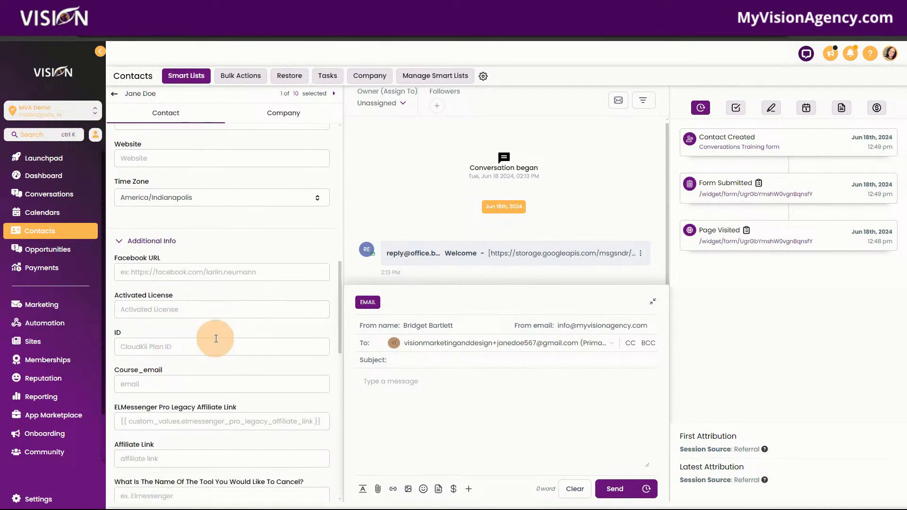
scroll(216, 339, down, 5)
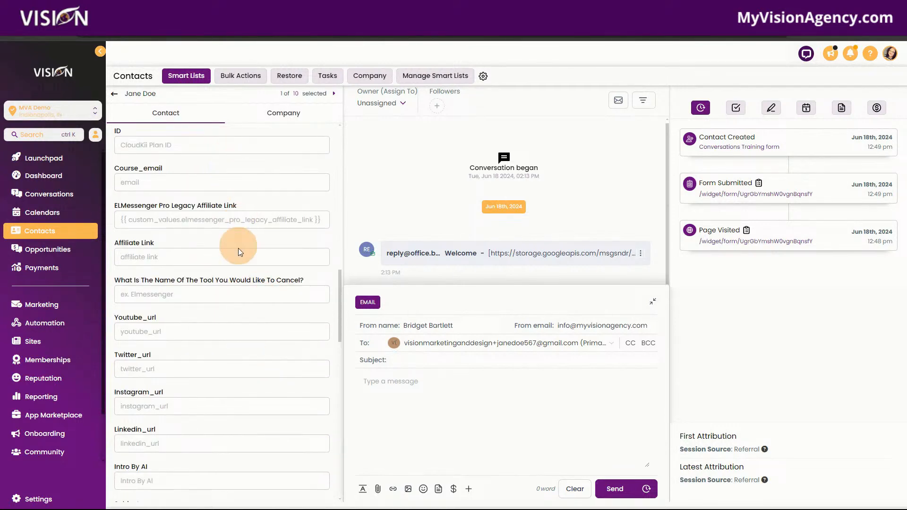
scroll(243, 300, down, 9)
scroll(245, 299, down, 5)
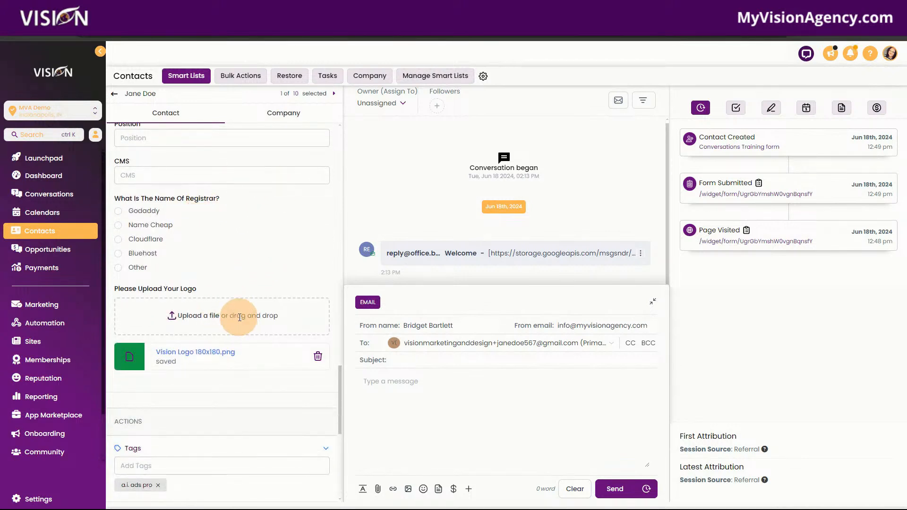
scroll(240, 317, down, 5)
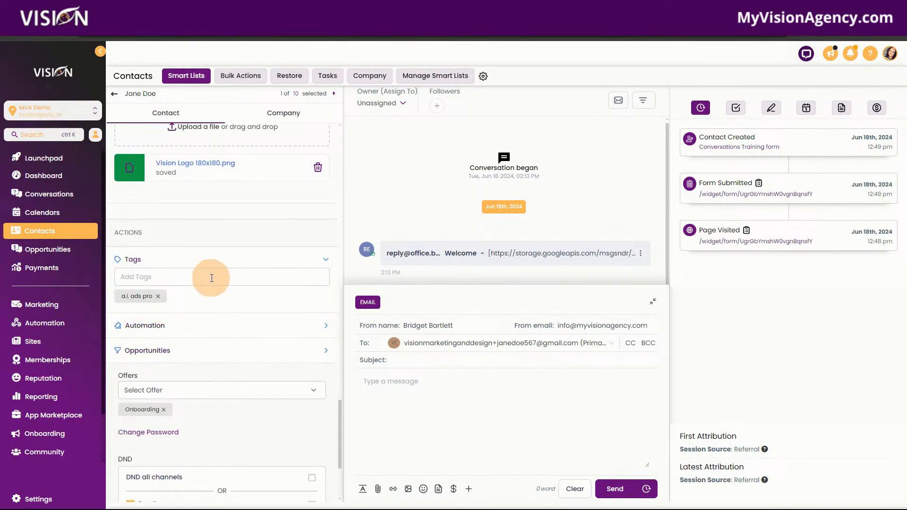
Expand the Automation and Opportunities sections among the contact's actions to view their options.
click(165, 325)
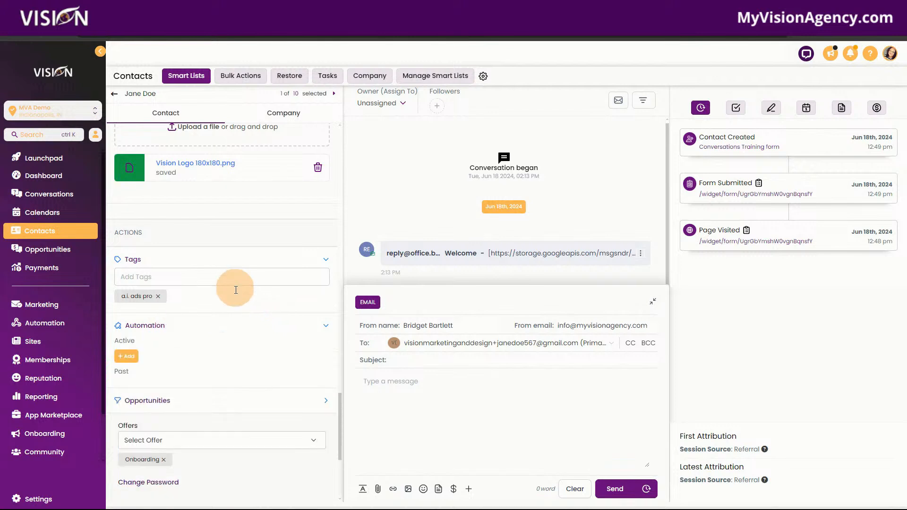
scroll(237, 385, down, 3)
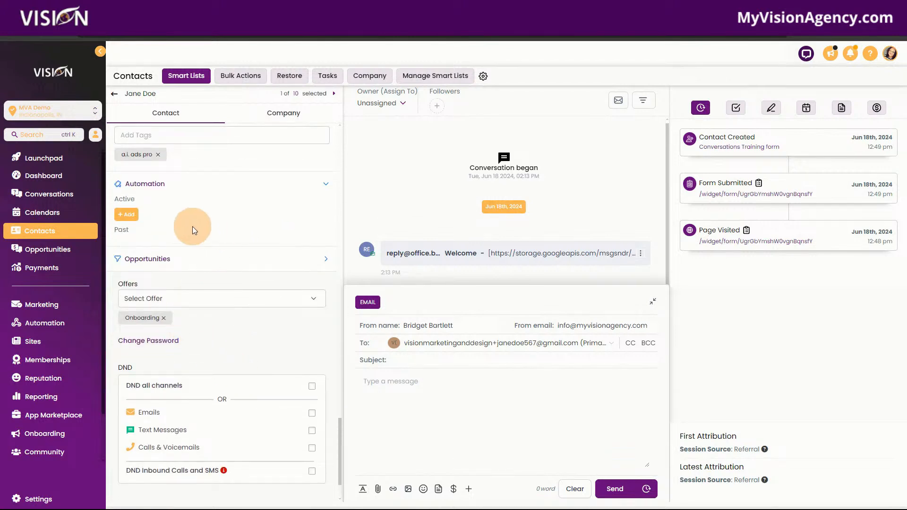
click(229, 265)
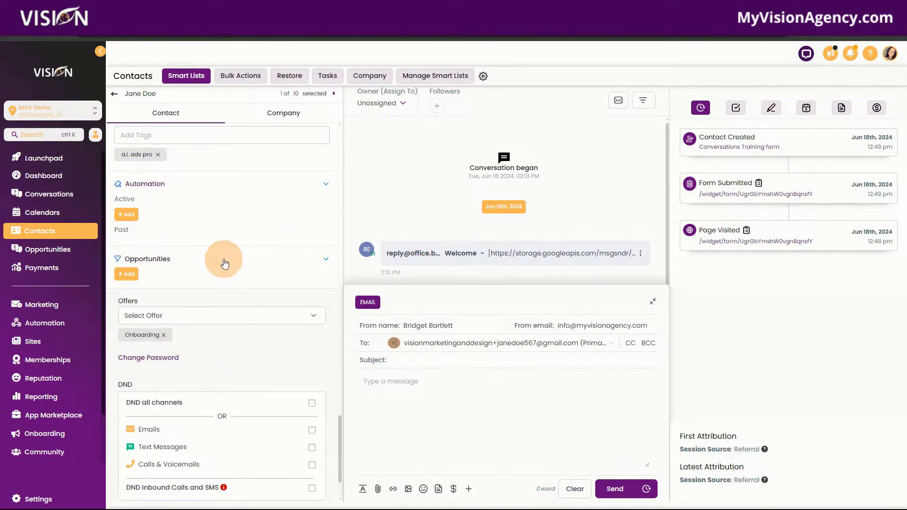
Open the contact's password reset, enable the email notification option, and cancel without resetting.
click(168, 358)
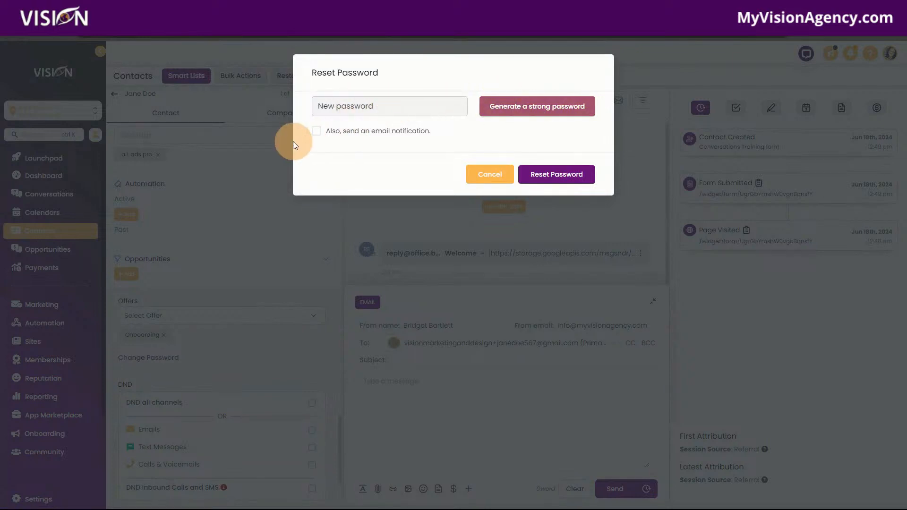
click(316, 131)
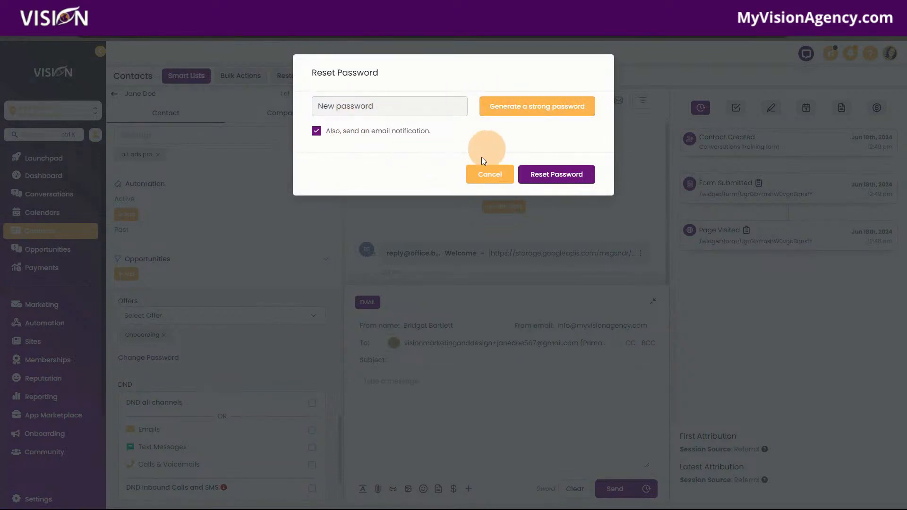
click(484, 175)
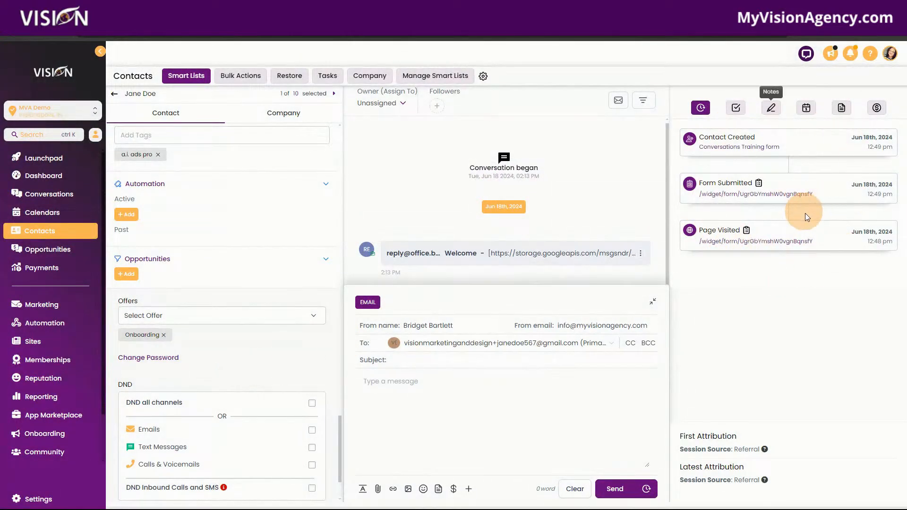
Look through the contact's tasks, notes, appointments, documents and payments, and return to the contacts list.
click(735, 108)
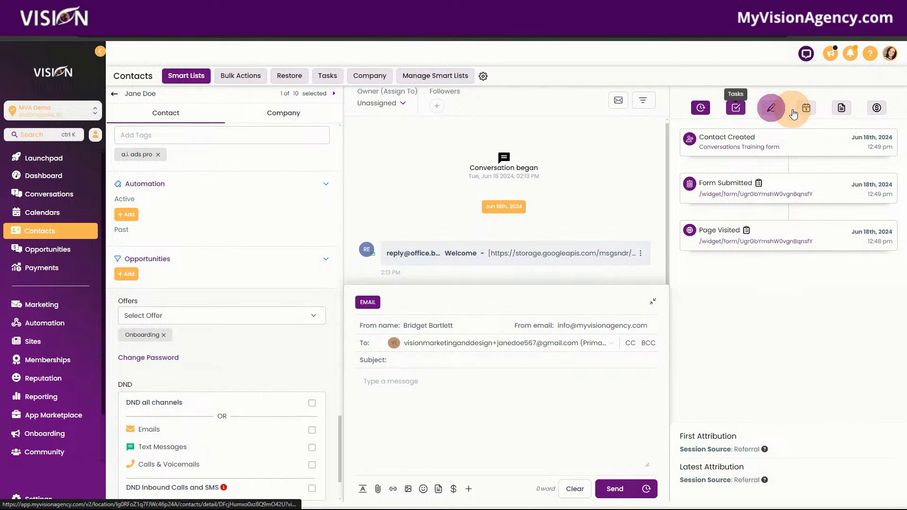
click(771, 110)
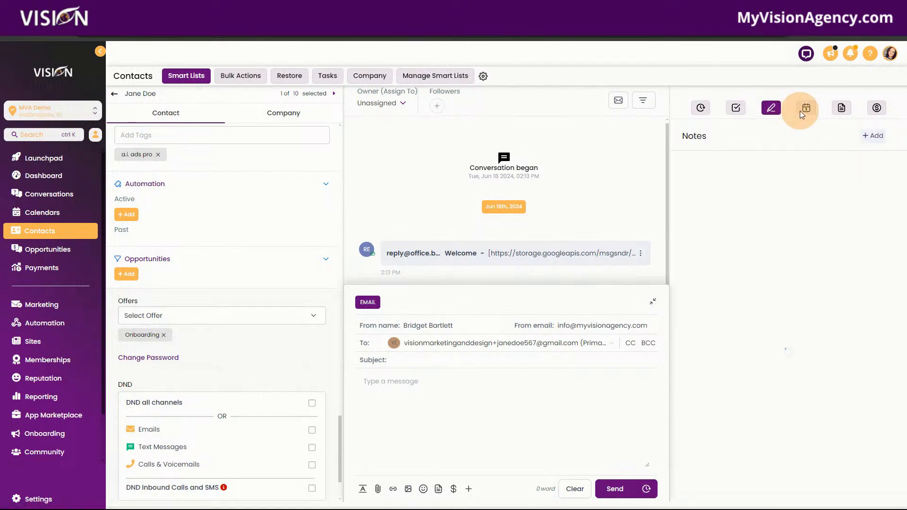
click(806, 107)
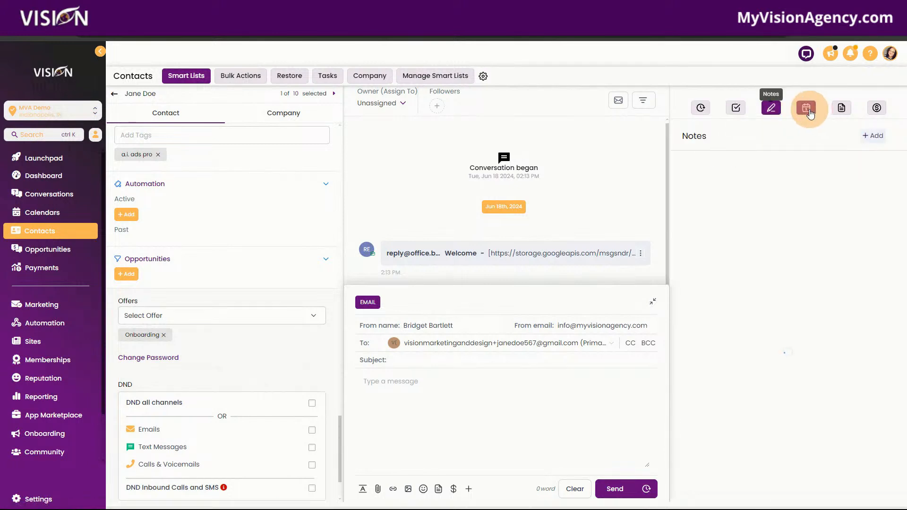
click(841, 108)
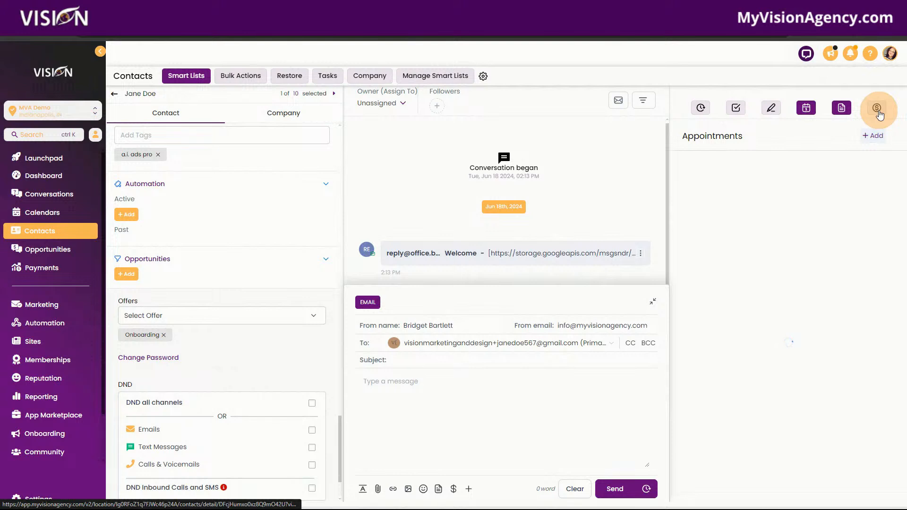
click(878, 112)
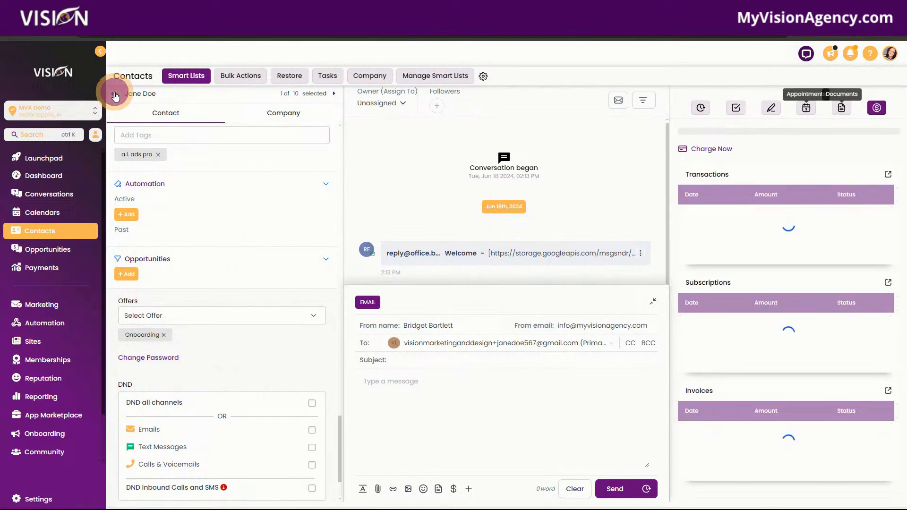
click(115, 94)
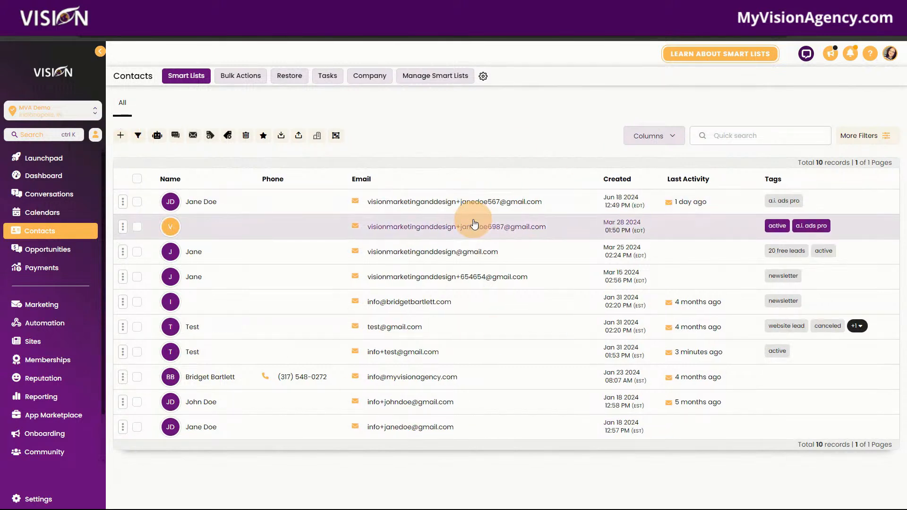
Open a blank new contact form and review its fields, including the available contact types.
click(121, 136)
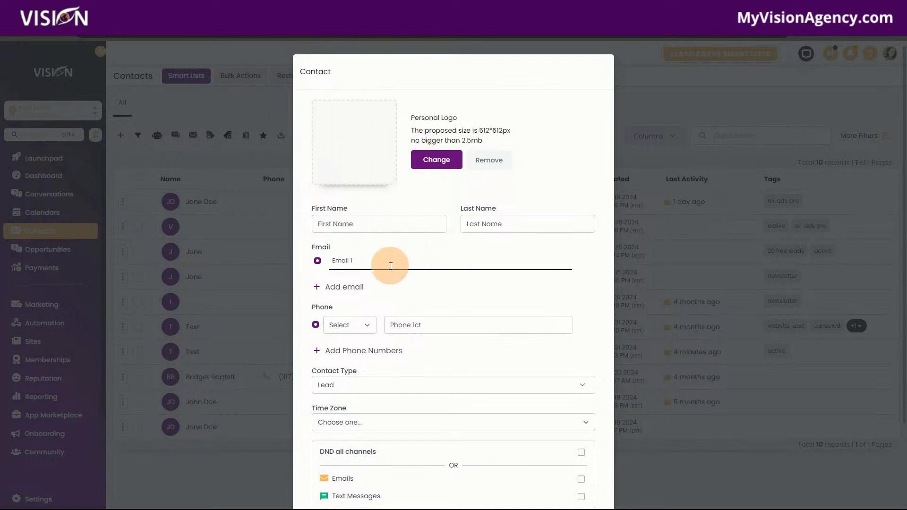
scroll(413, 257, down, 2)
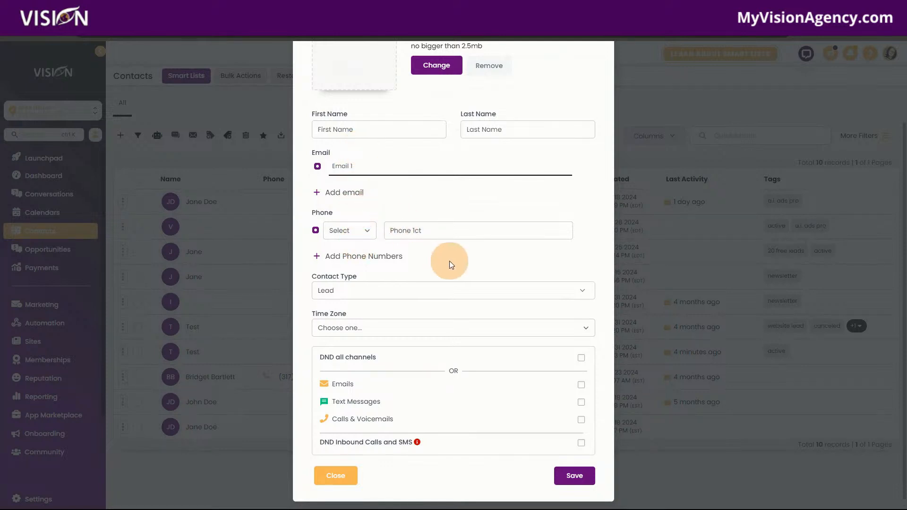
scroll(465, 257, down, 1)
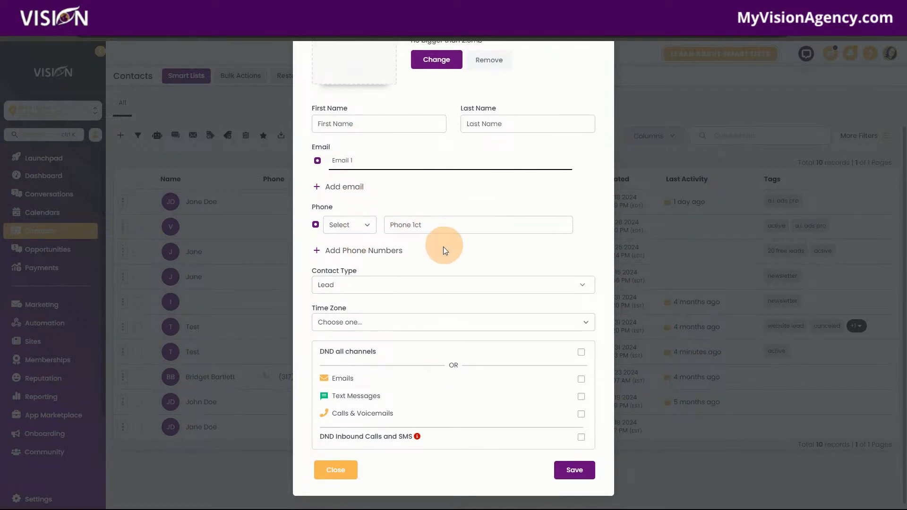
click(344, 285)
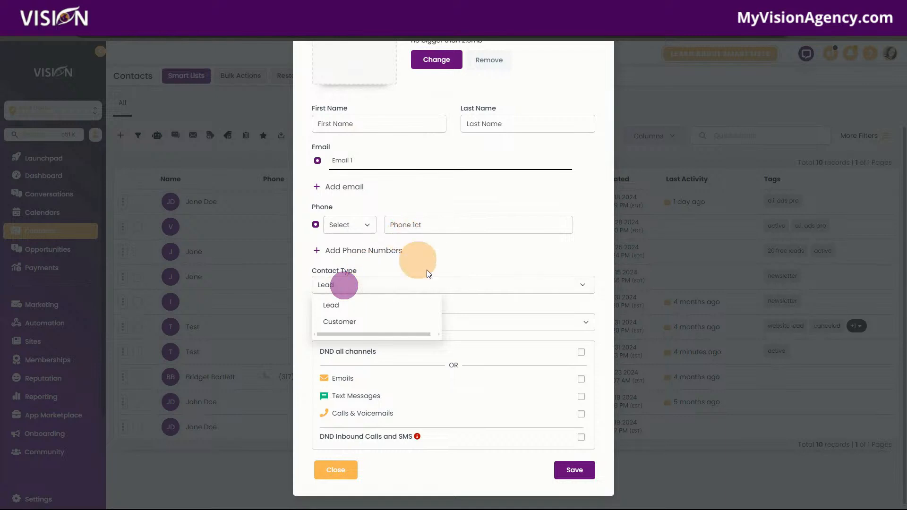
click(405, 267)
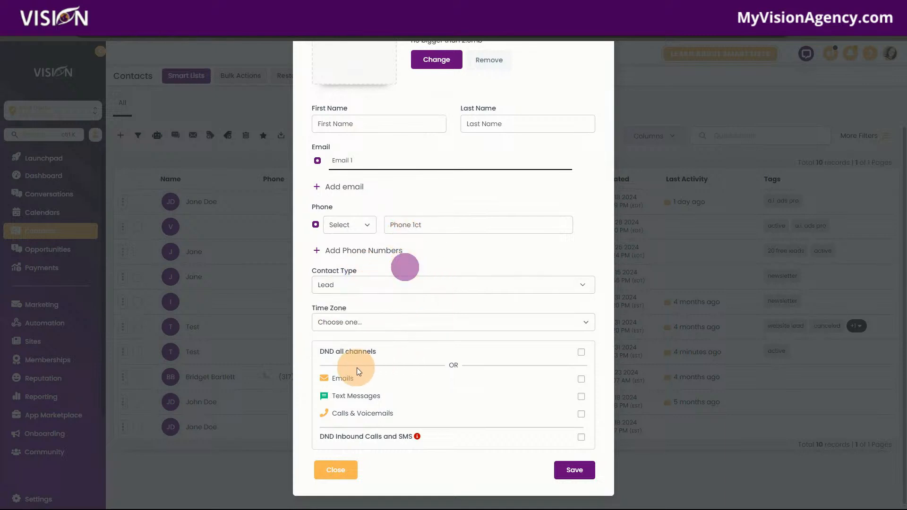
Try the do-not-disturb options for Text Messages and Calls & Voicemails, clear both, and close the new contact form without saving.
click(356, 324)
click(601, 369)
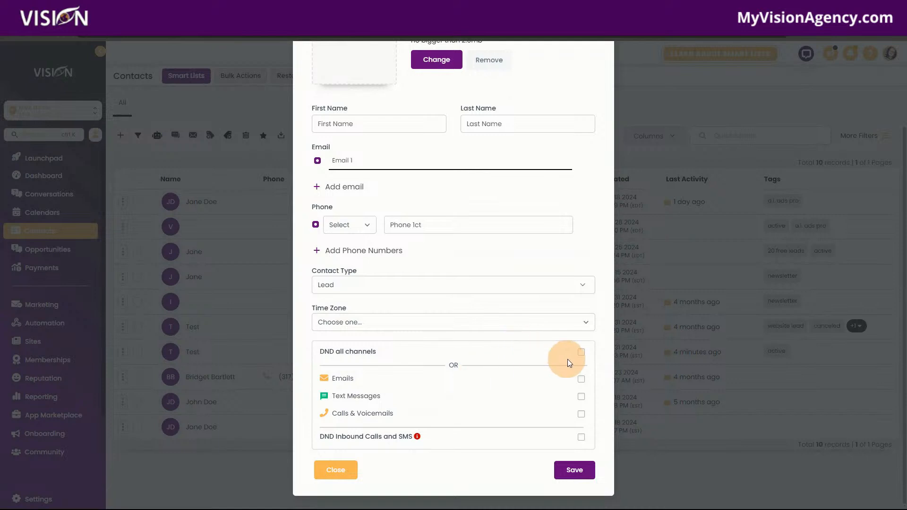
click(581, 395)
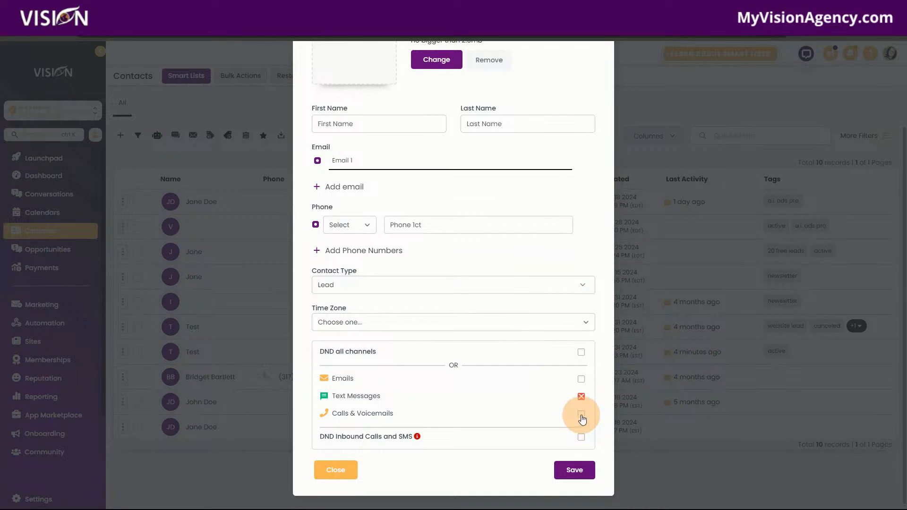
click(581, 414)
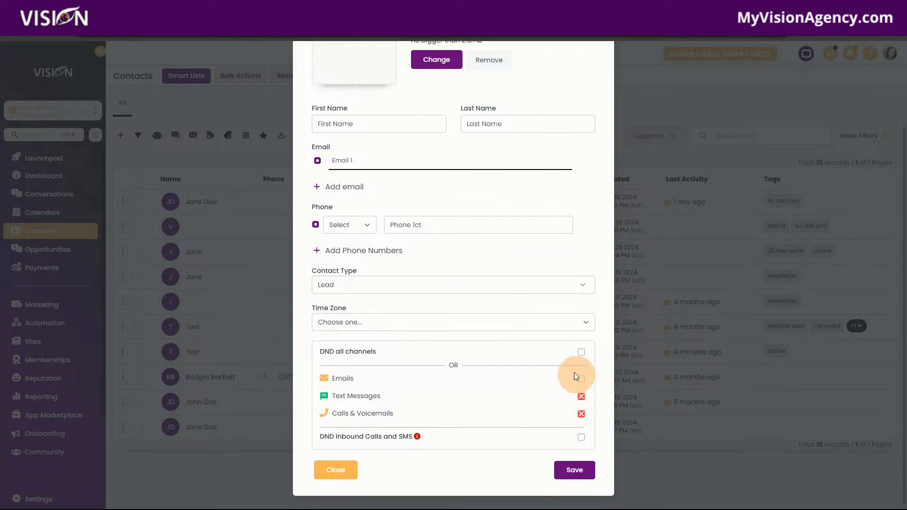
click(581, 413)
click(581, 395)
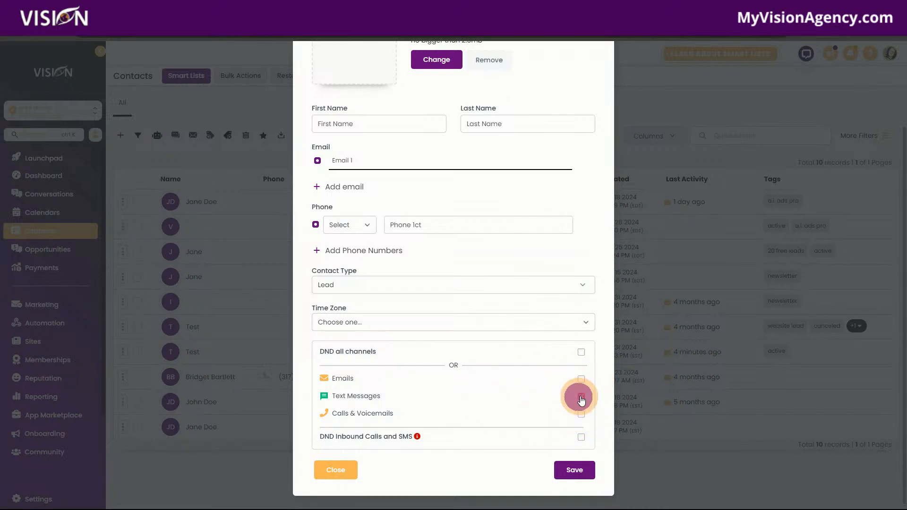
scroll(444, 350, up, 2)
scroll(416, 416, down, 2)
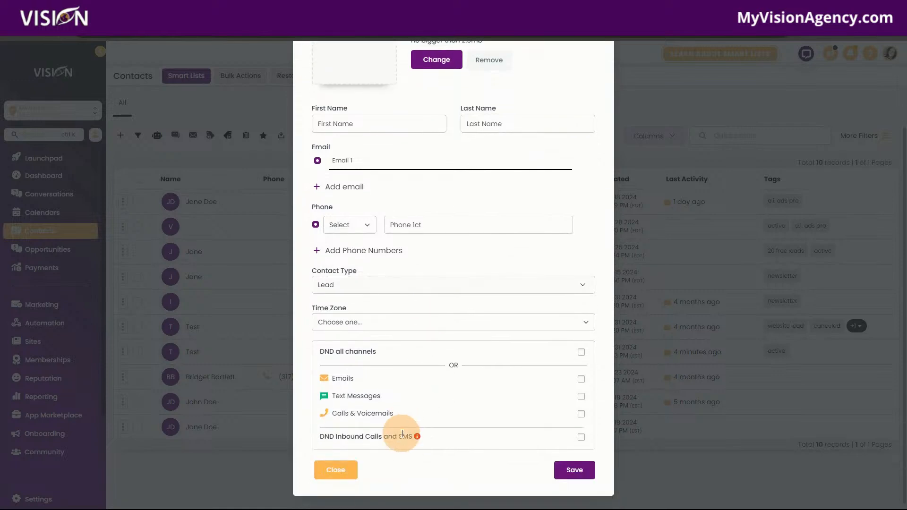
click(349, 467)
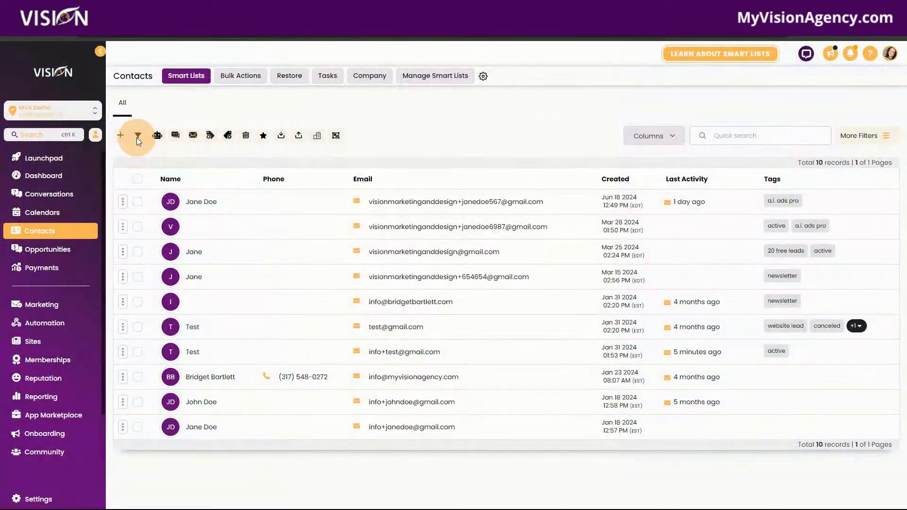
Select the first three contacts in the list and open the opportunity add/update form for them.
click(139, 136)
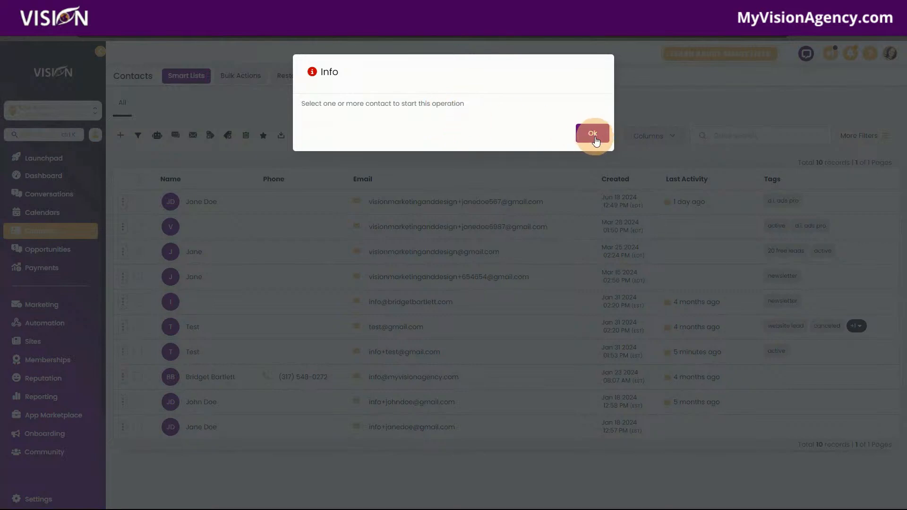
click(594, 135)
click(137, 227)
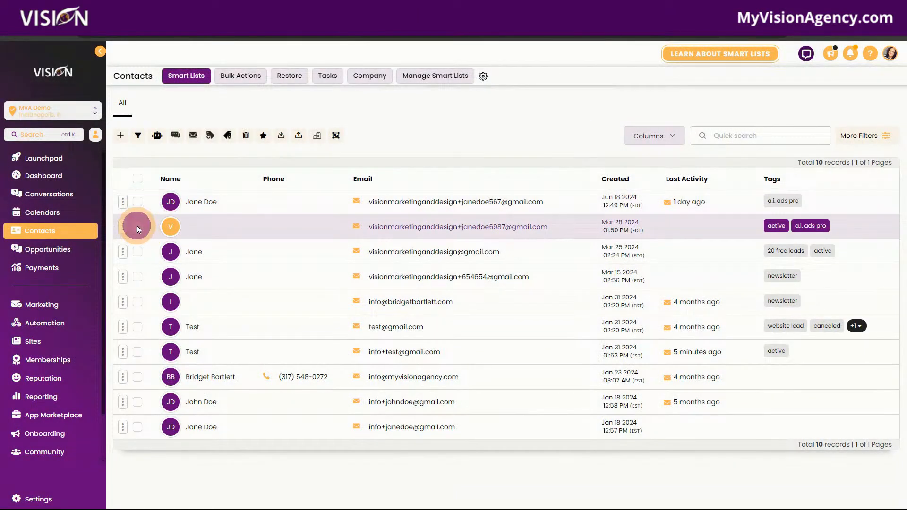
click(138, 251)
click(138, 202)
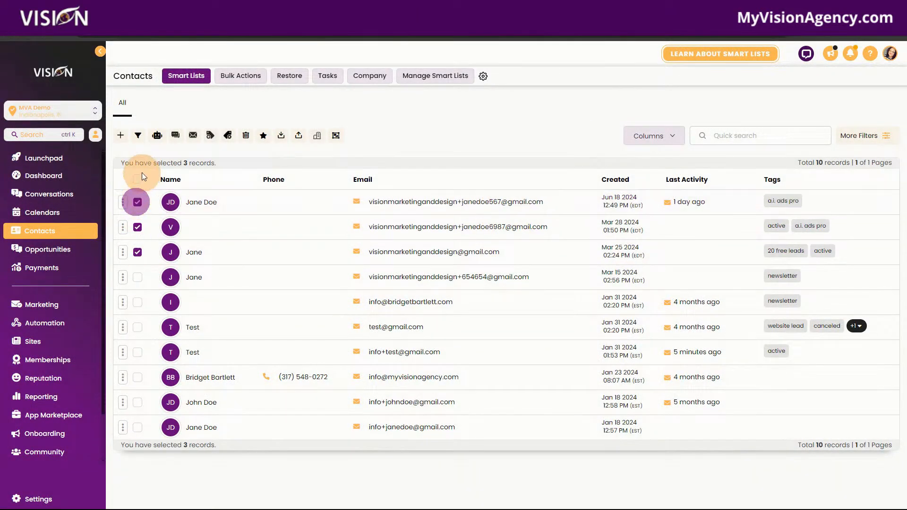
click(140, 137)
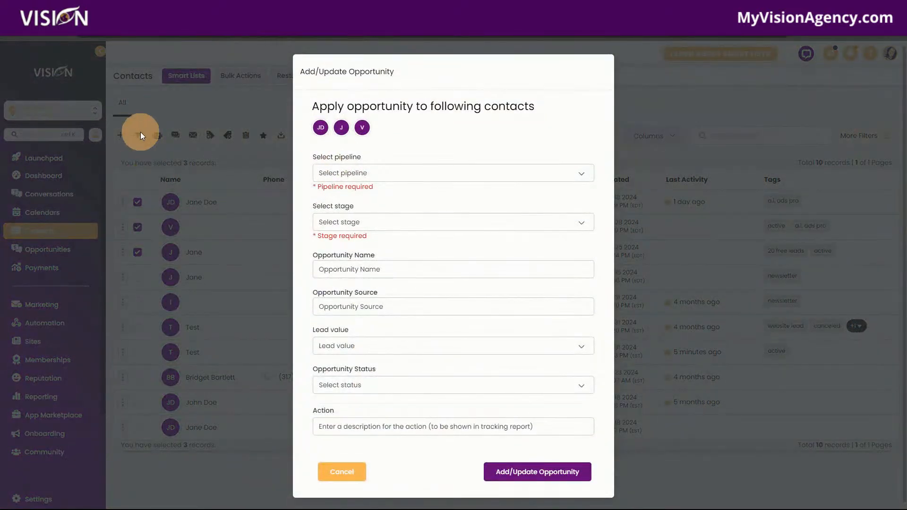
Review the available pipelines, and set the opportunity's pipeline to 20 Free Leads and its stage to Email Opened.
click(376, 175)
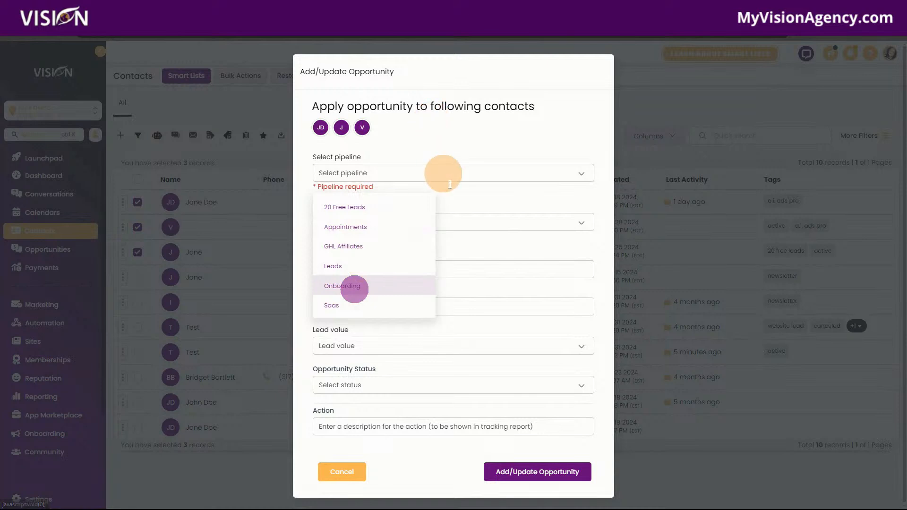
click(397, 171)
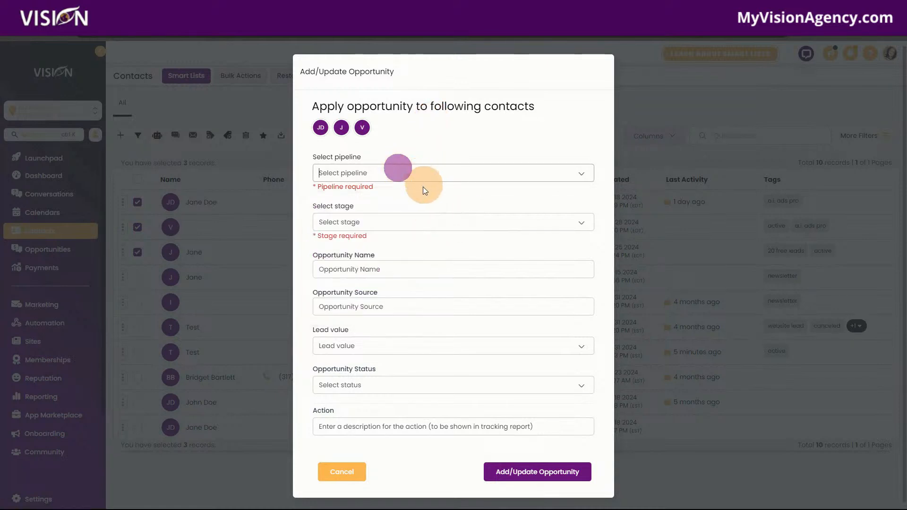
click(406, 224)
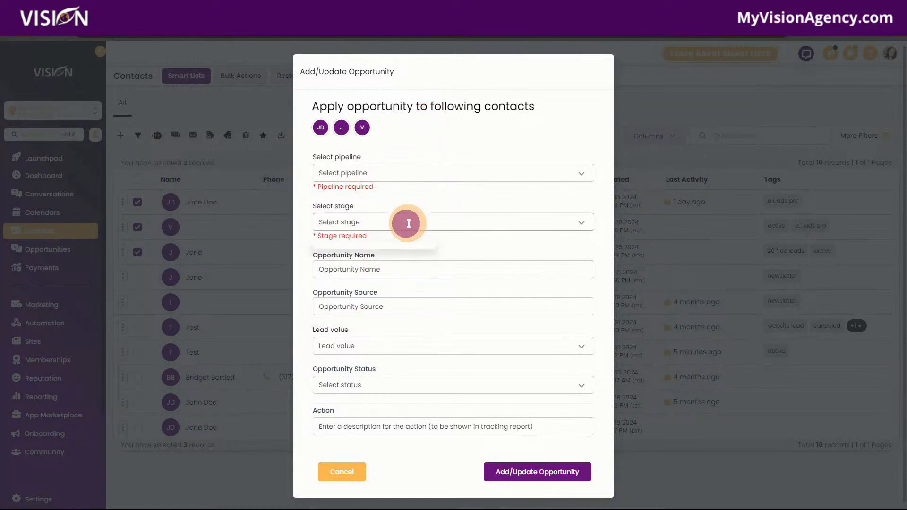
click(482, 245)
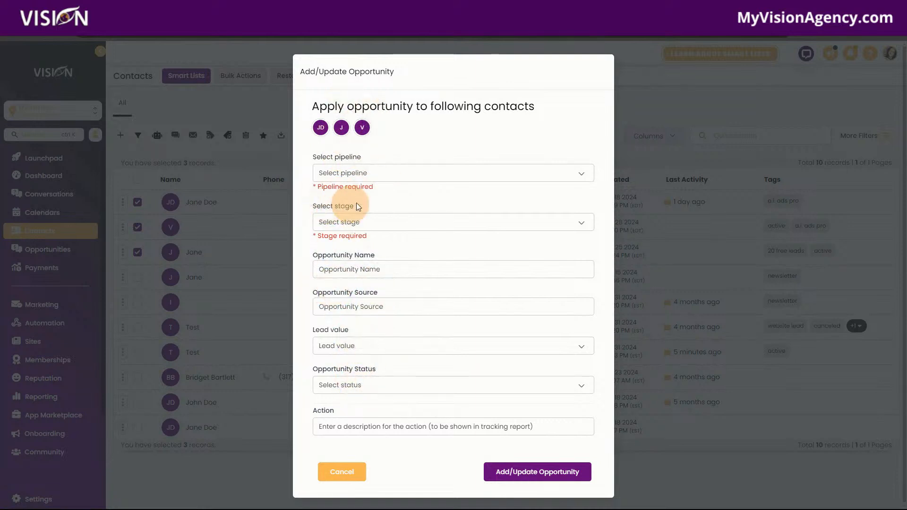
click(354, 173)
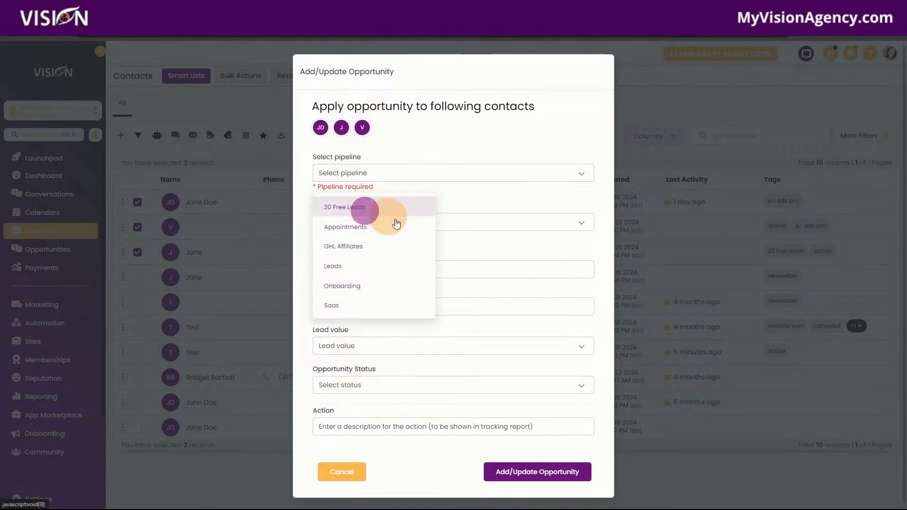
click(365, 207)
click(358, 217)
click(354, 245)
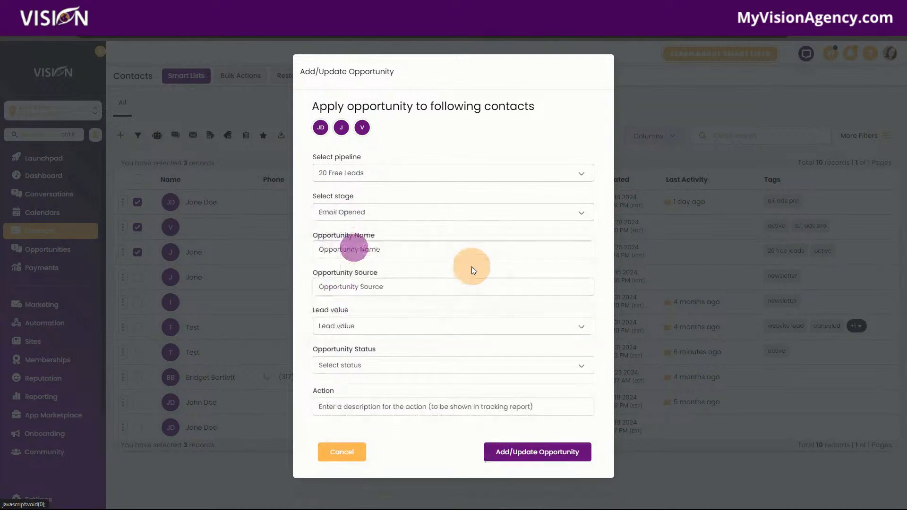
Leave the opportunity name blank and set the opportunity status to Won.
click(366, 249)
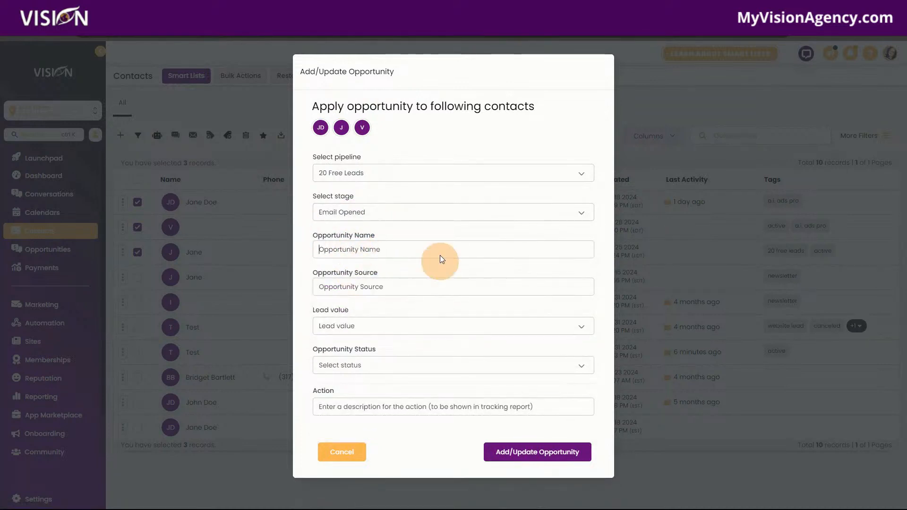
click(361, 365)
click(339, 405)
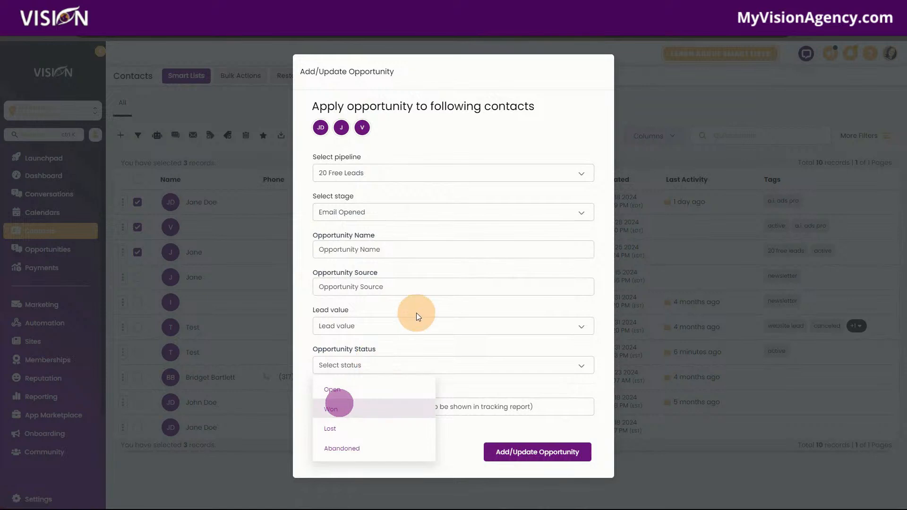
click(321, 408)
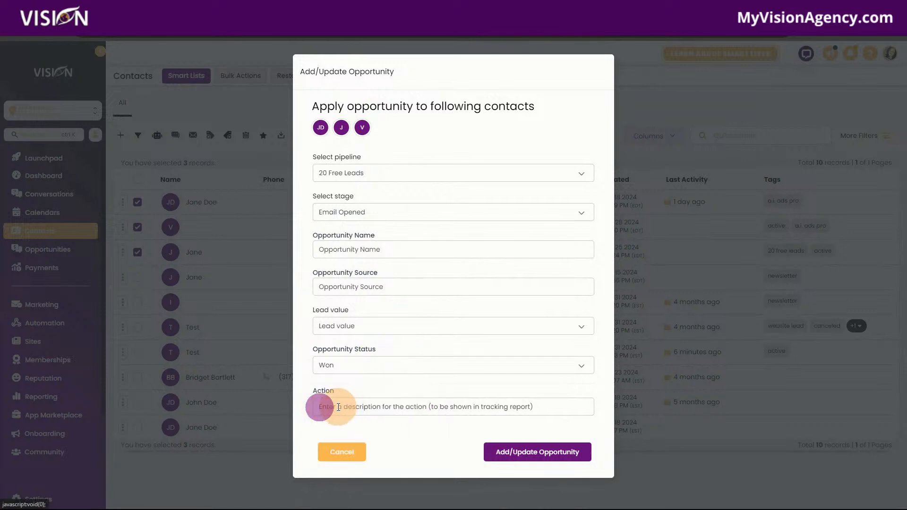
Enter an action description beginning "Updated the" and cancel the opportunity update without applying it.
click(382, 409)
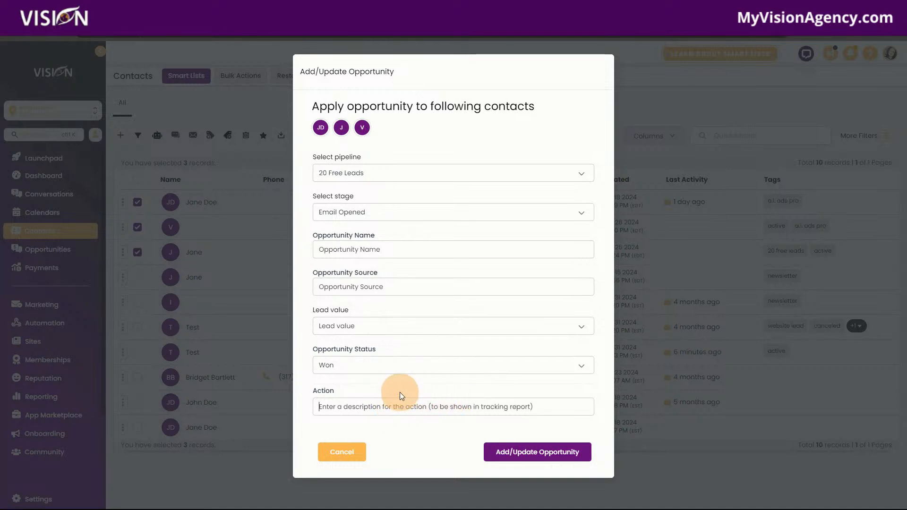
click(408, 408)
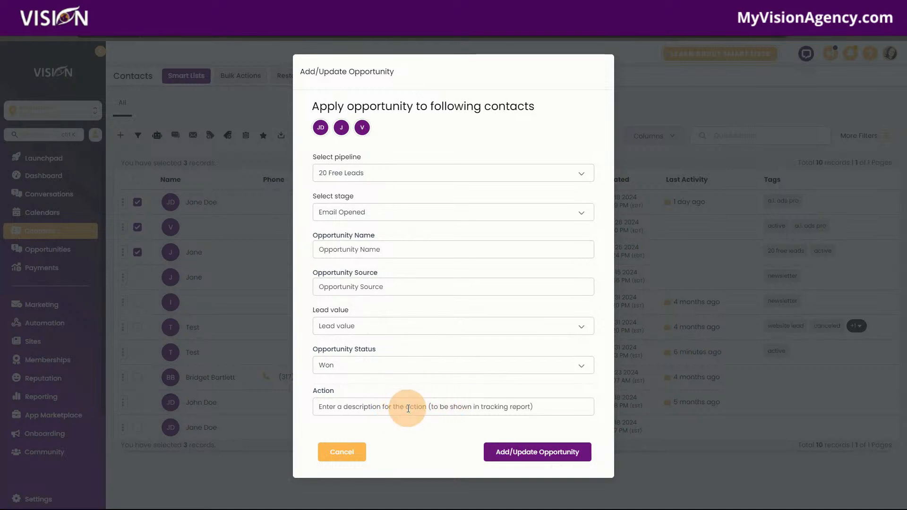
text(Update)
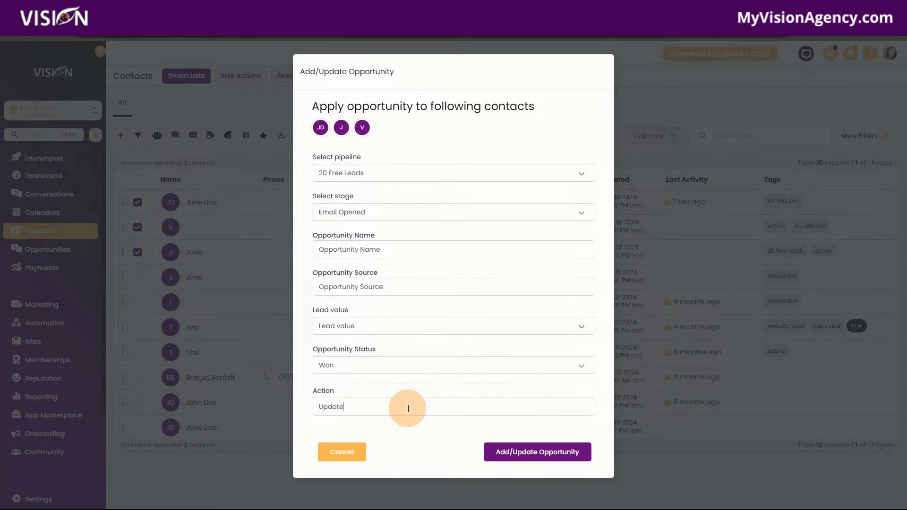
text(d the opporun)
click(337, 451)
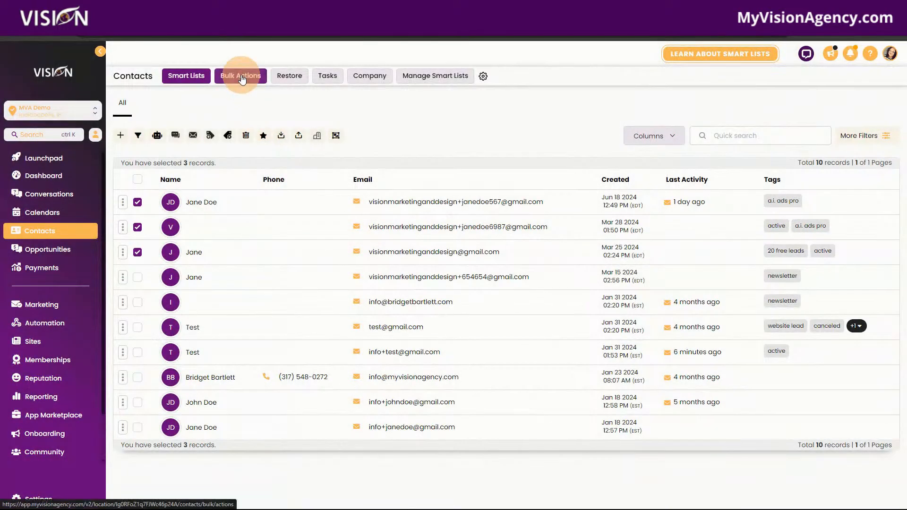
Open the contacts' bulk actions log and examine its user, status, action type and date range filters.
click(242, 79)
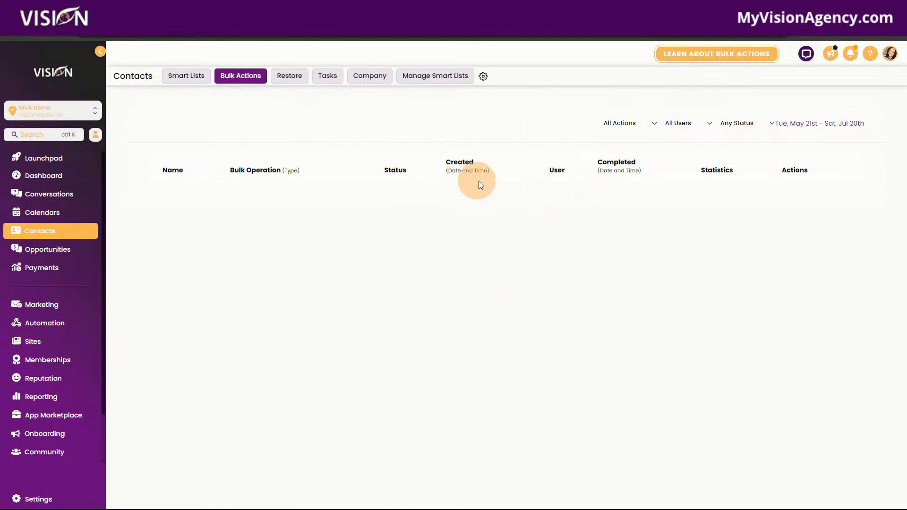
click(673, 121)
click(738, 123)
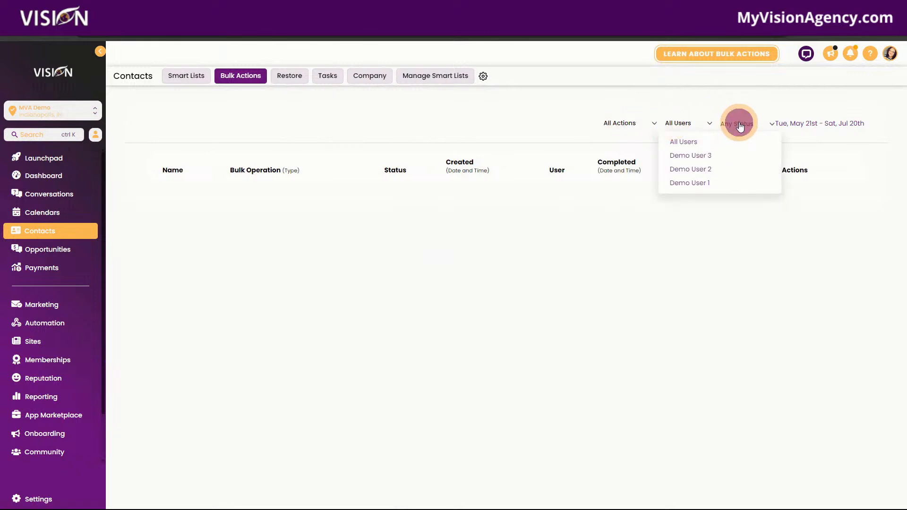
click(629, 124)
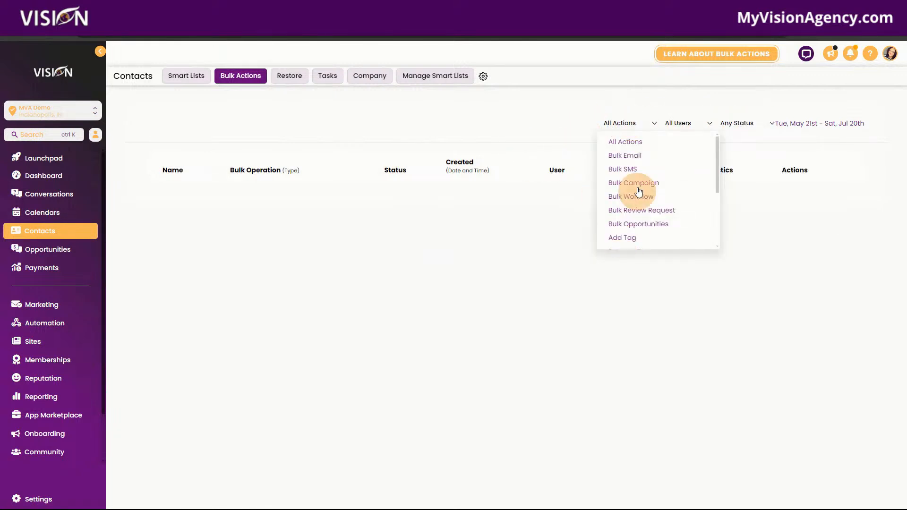
click(832, 125)
click(485, 118)
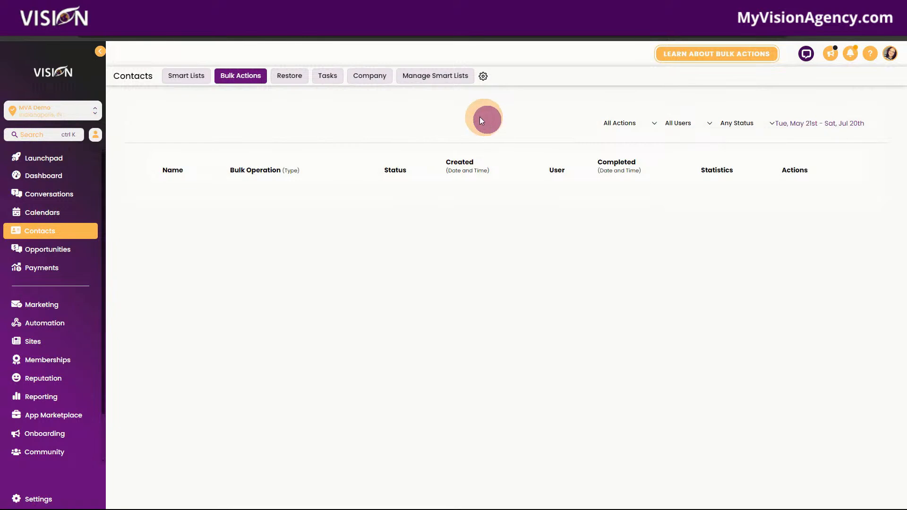
Return to the smart list, select the first contact, and proceed with adding it to an automation.
click(186, 81)
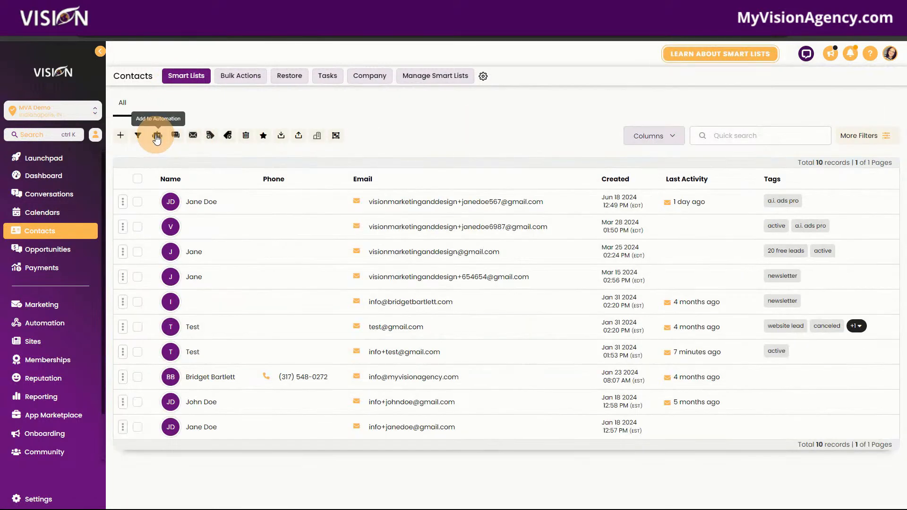
click(137, 201)
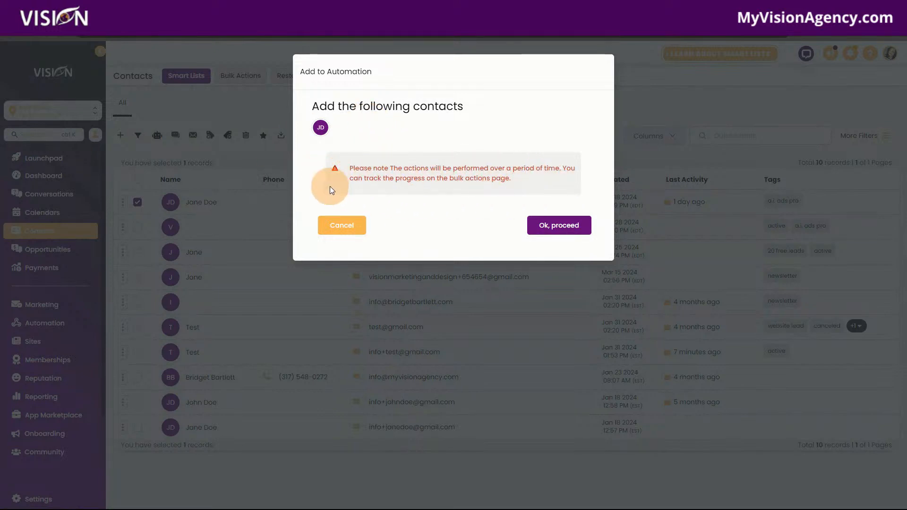
click(563, 227)
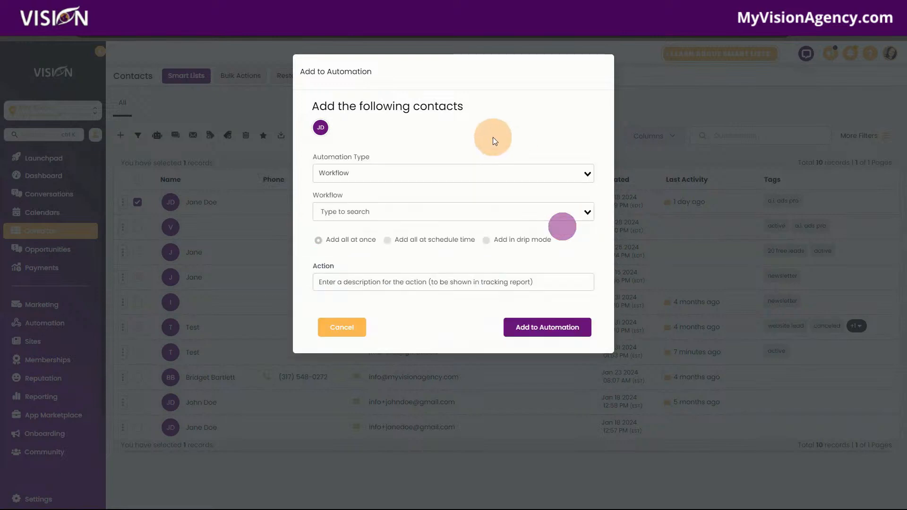
Set the automation type to Workflow, choose 20FL Appointment Booking Confirmation + Reminder, and keep the Add all at once option.
click(353, 173)
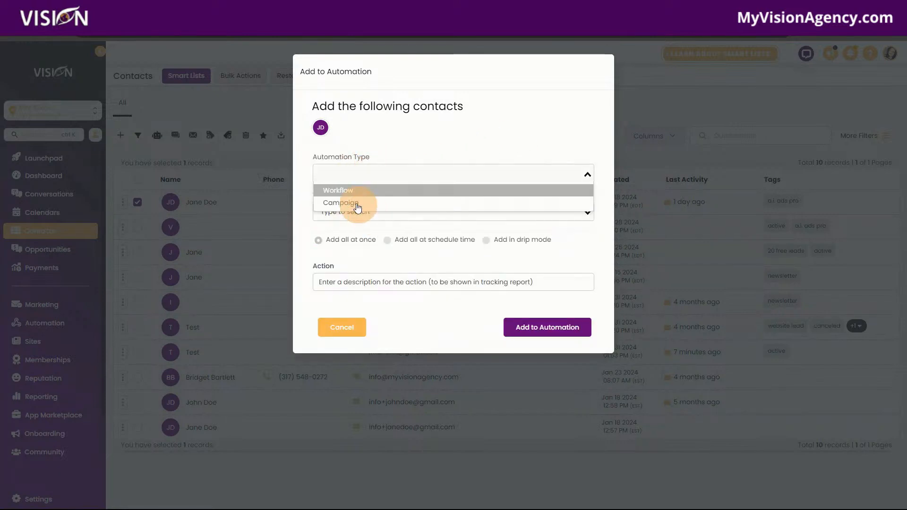
click(366, 139)
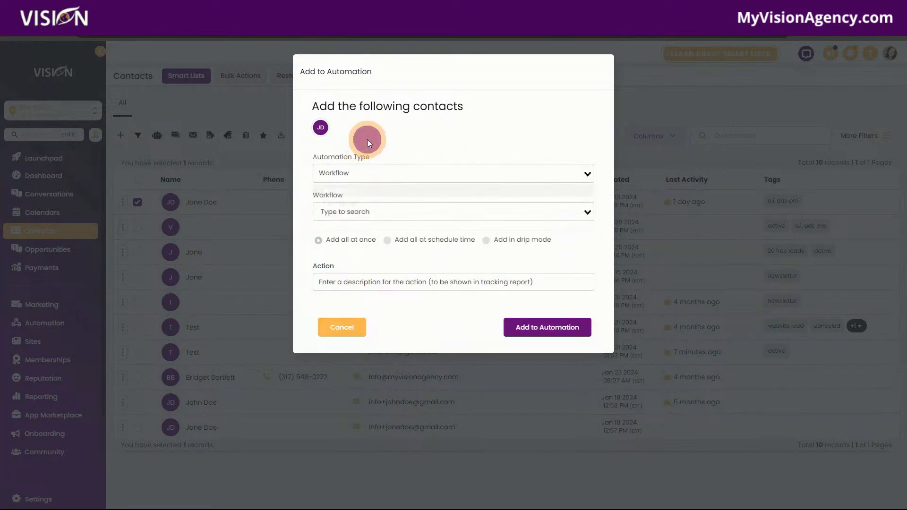
click(349, 176)
click(356, 190)
click(352, 208)
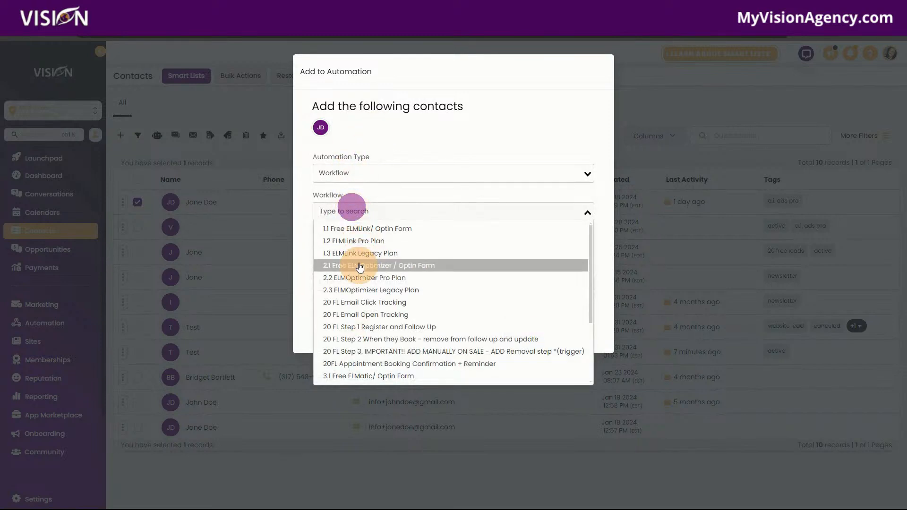
click(382, 367)
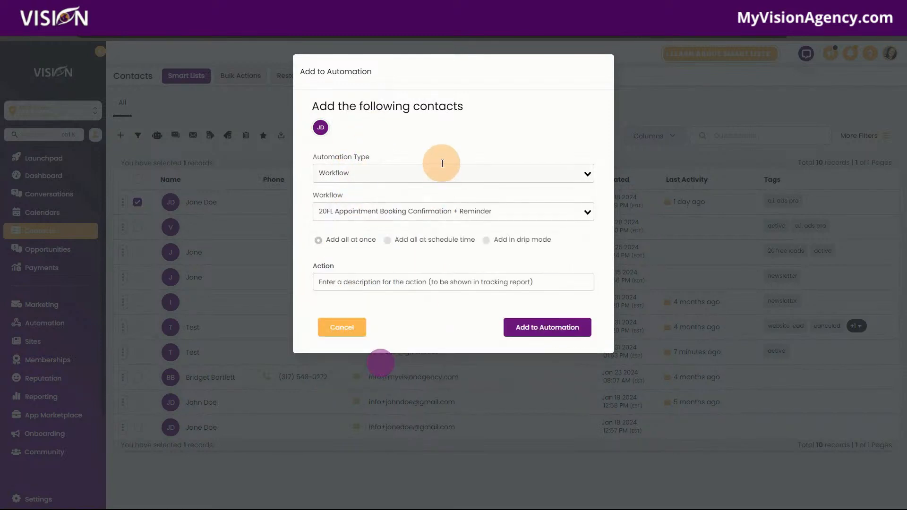
click(319, 240)
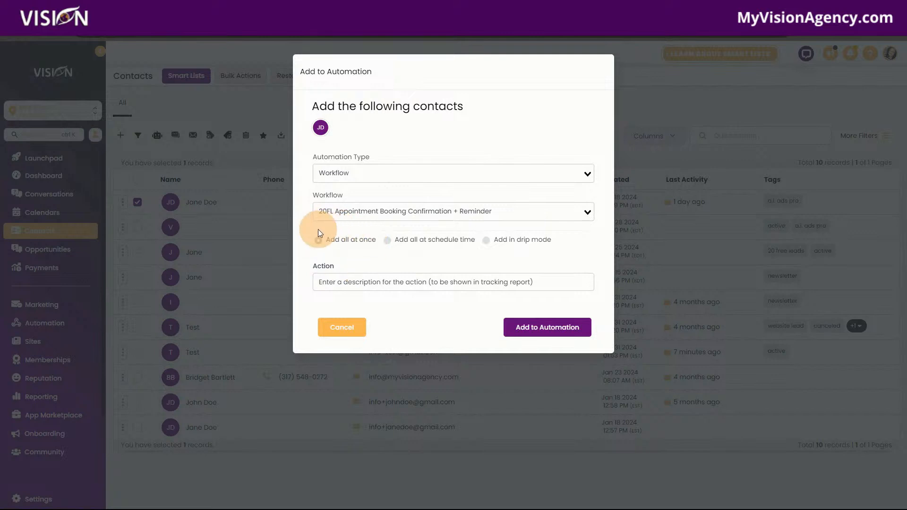
Choose Add all at schedule time and set the start to Fri, Jun 21, 2024 2:07 PM.
click(344, 282)
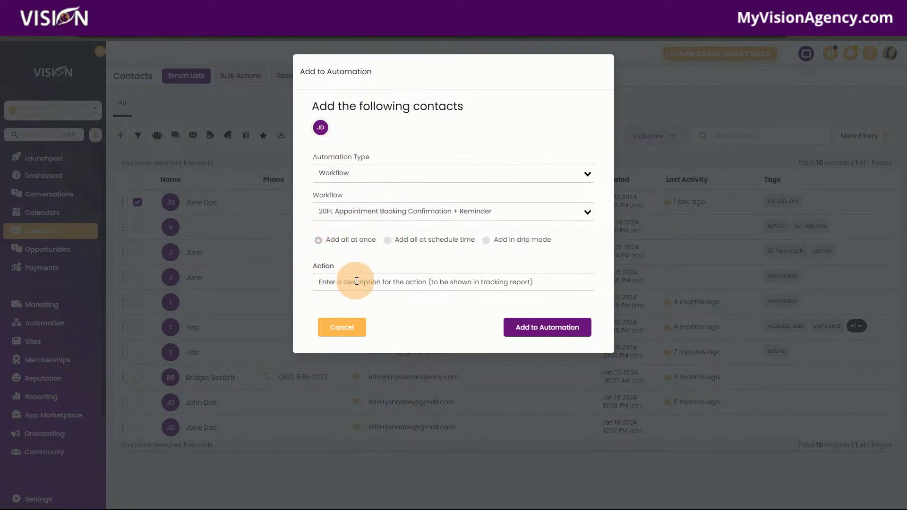
click(388, 239)
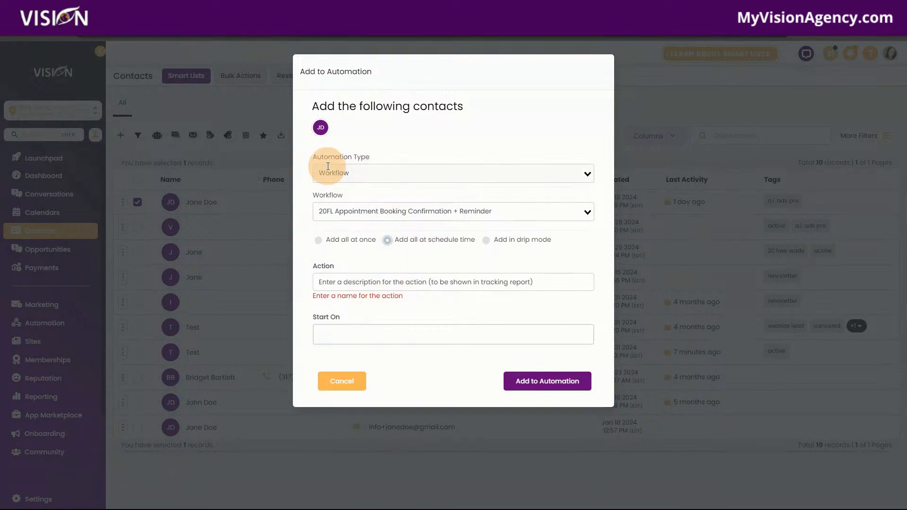
click(380, 347)
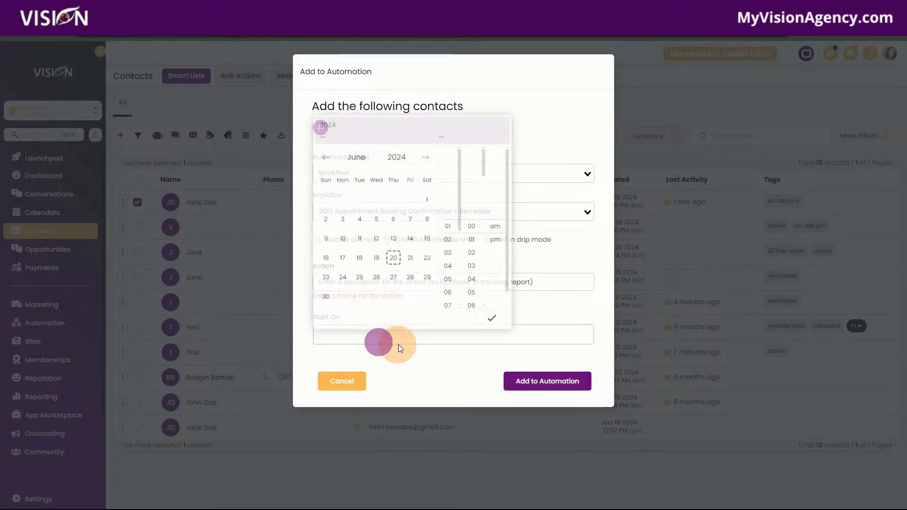
click(409, 252)
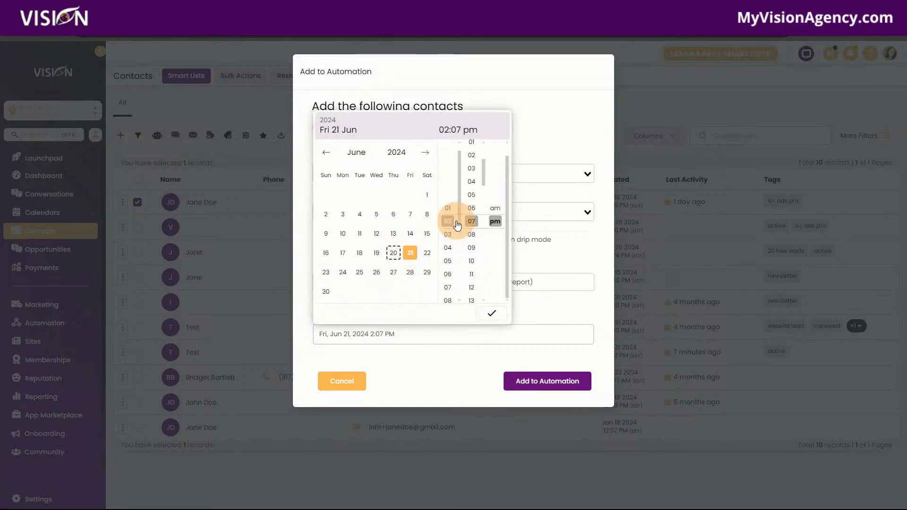
click(496, 313)
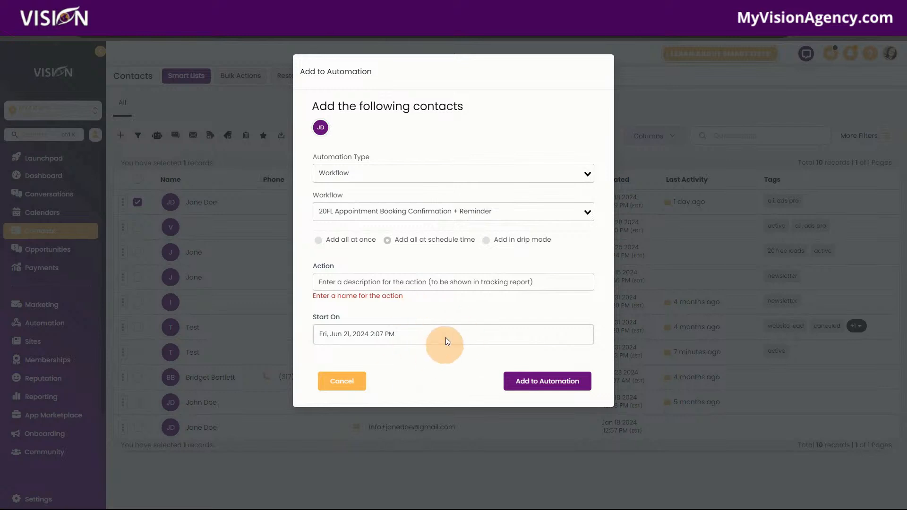
Switch to Add in drip mode with a batch quantity of 50, repeating after 1 day.
click(486, 240)
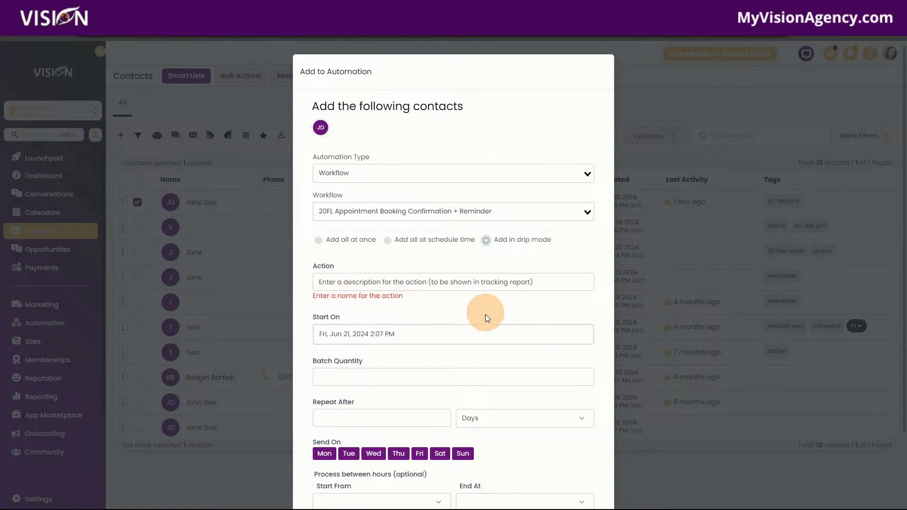
scroll(487, 321, down, 1)
scroll(487, 321, down, 1)
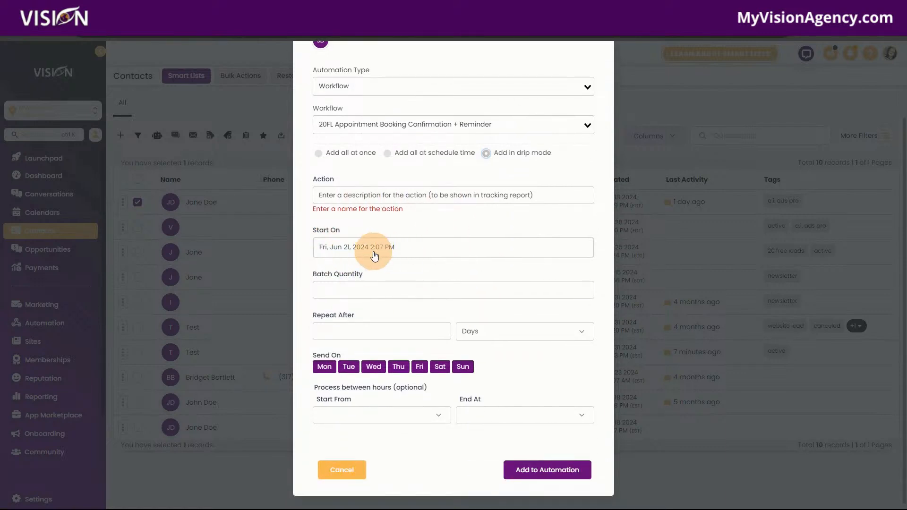
click(355, 289)
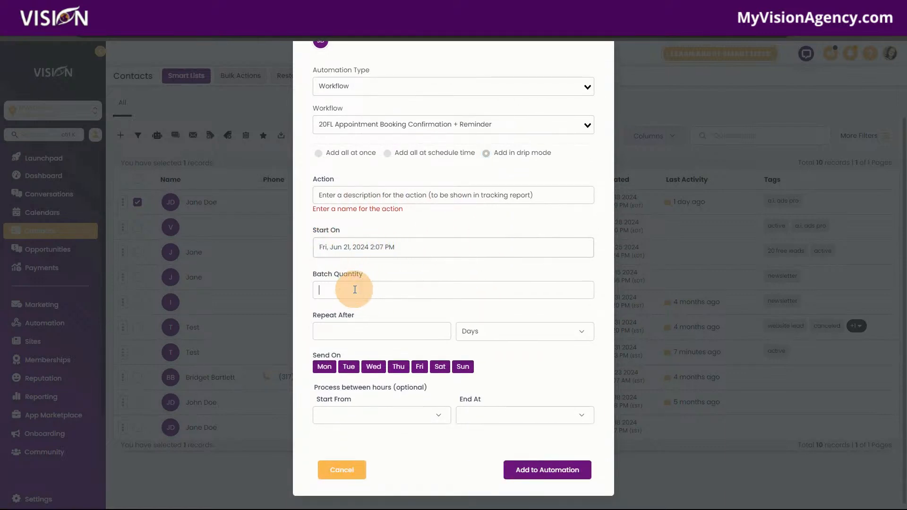
click(370, 330)
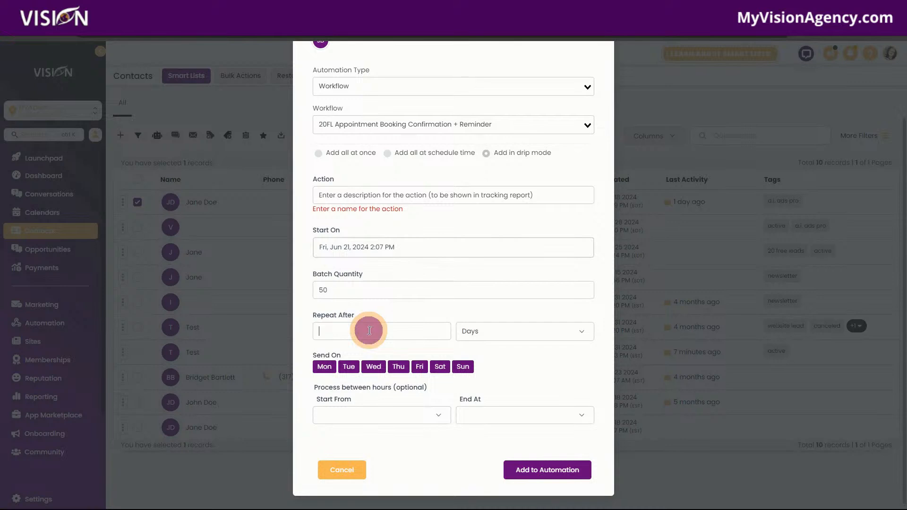
click(424, 333)
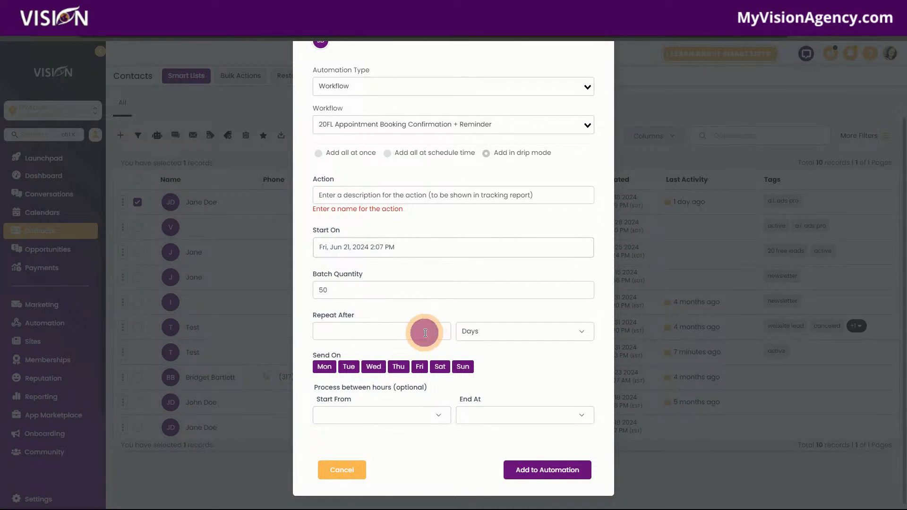
click(474, 336)
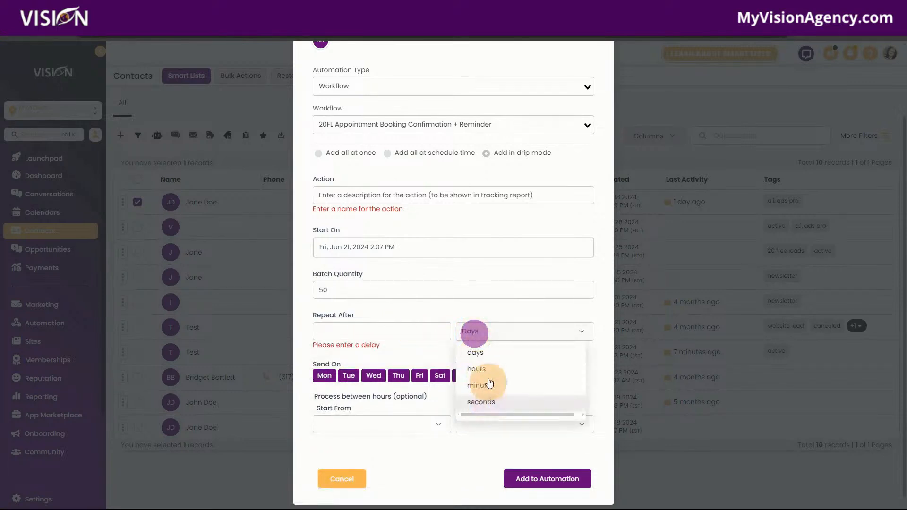
click(369, 329)
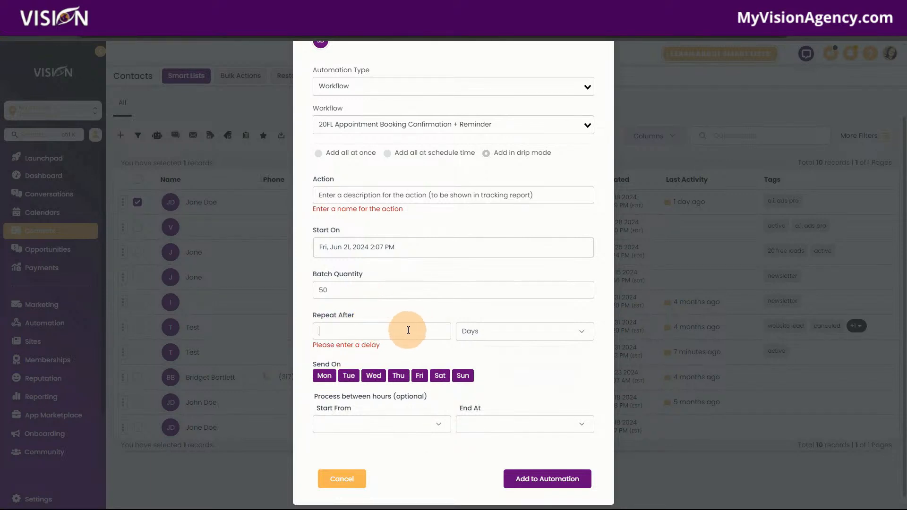
text(1)
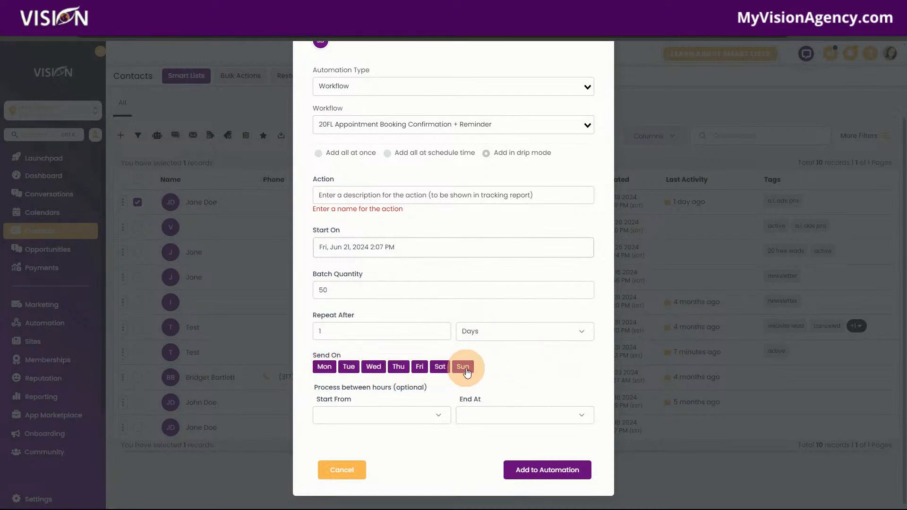
Exclude Saturday and Sunday from the drip's sending days.
click(439, 369)
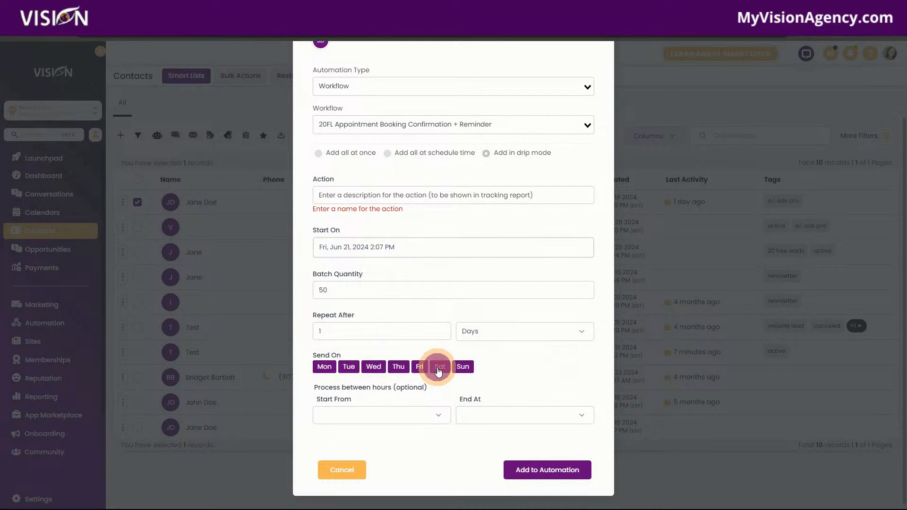
click(469, 370)
click(545, 374)
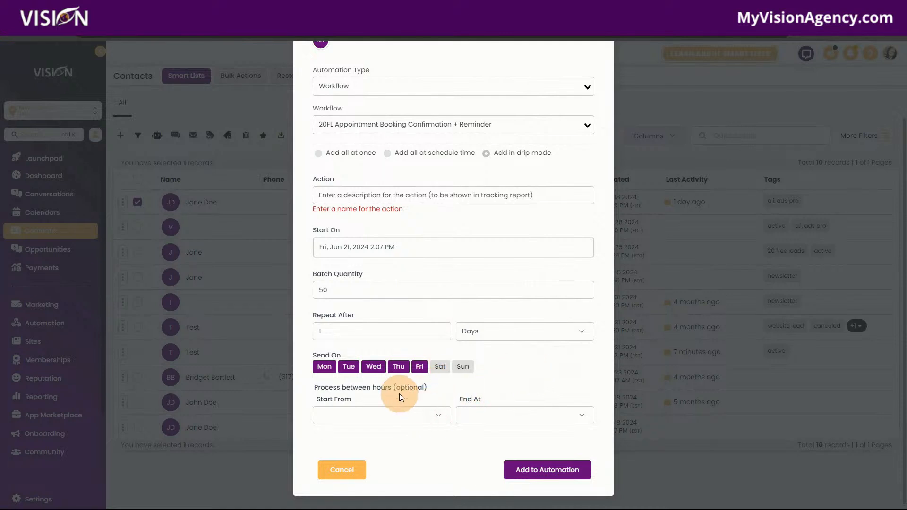
click(462, 370)
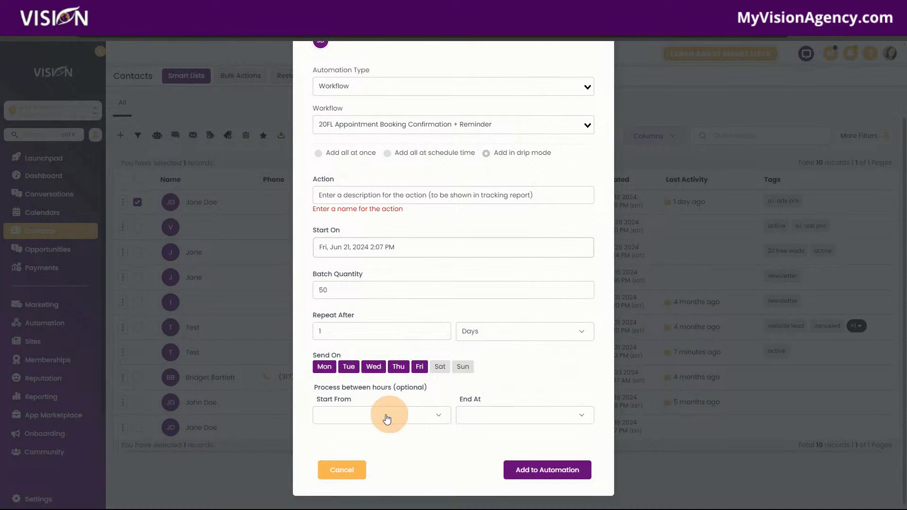
Limit the drip's processing hours to between 09:00 am and 05:00 pm.
click(371, 419)
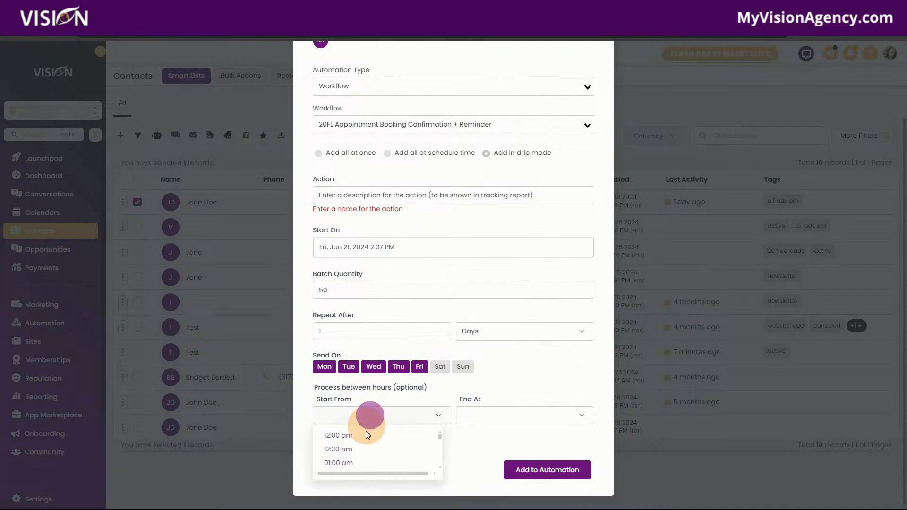
scroll(390, 458, down, 4)
scroll(370, 452, down, 3)
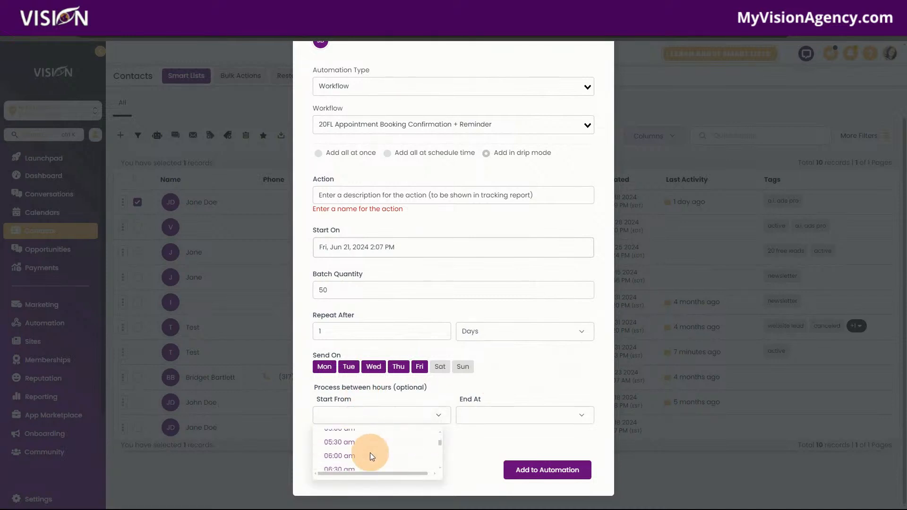
scroll(387, 459, up, 2)
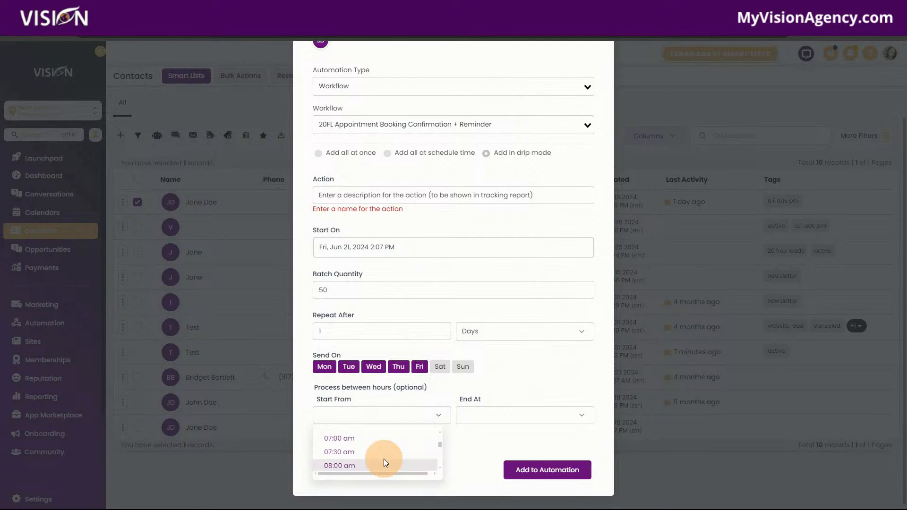
scroll(378, 457, down, 2)
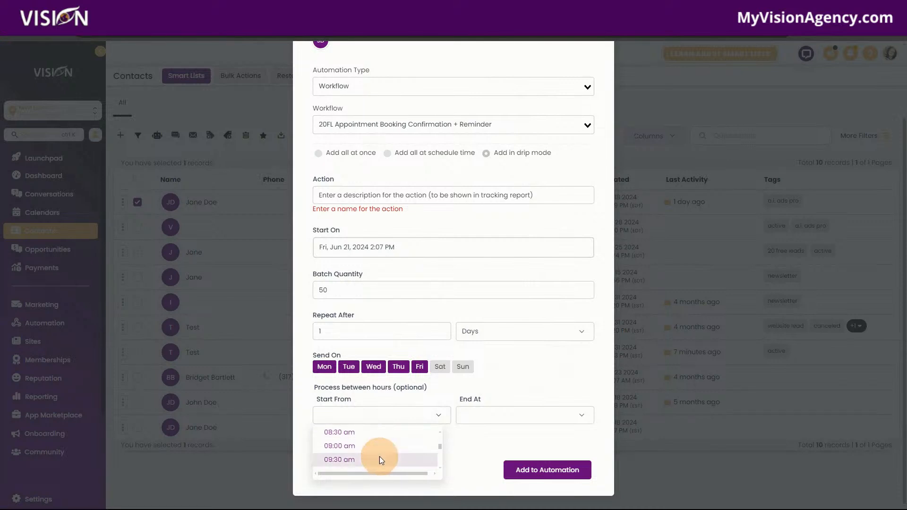
click(368, 449)
click(518, 417)
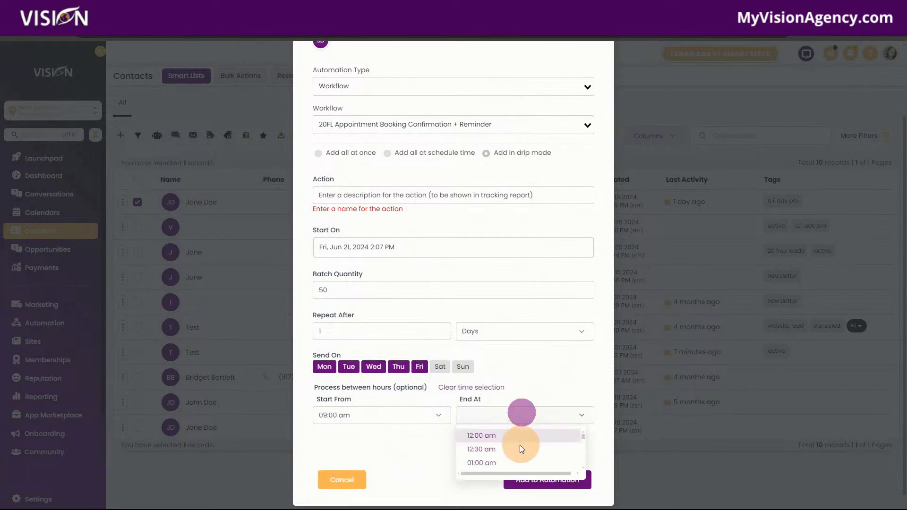
scroll(500, 460, down, 8)
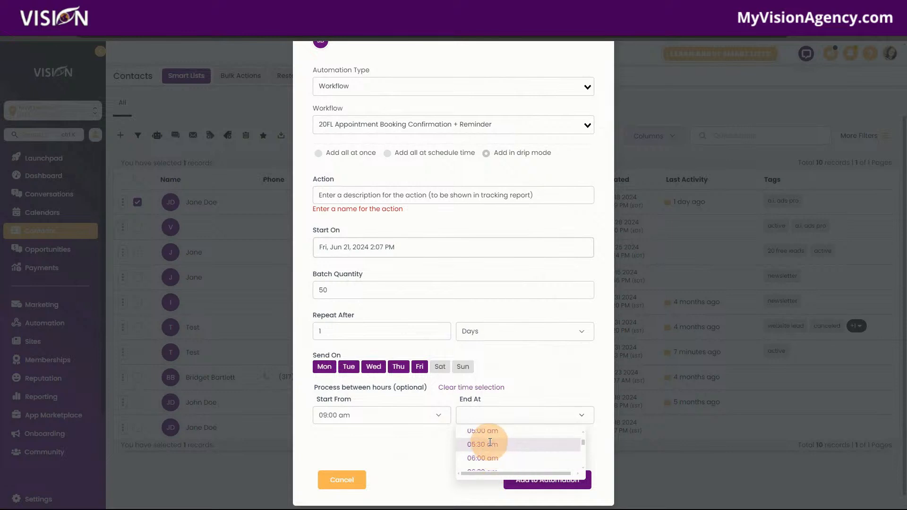
scroll(493, 446, down, 7)
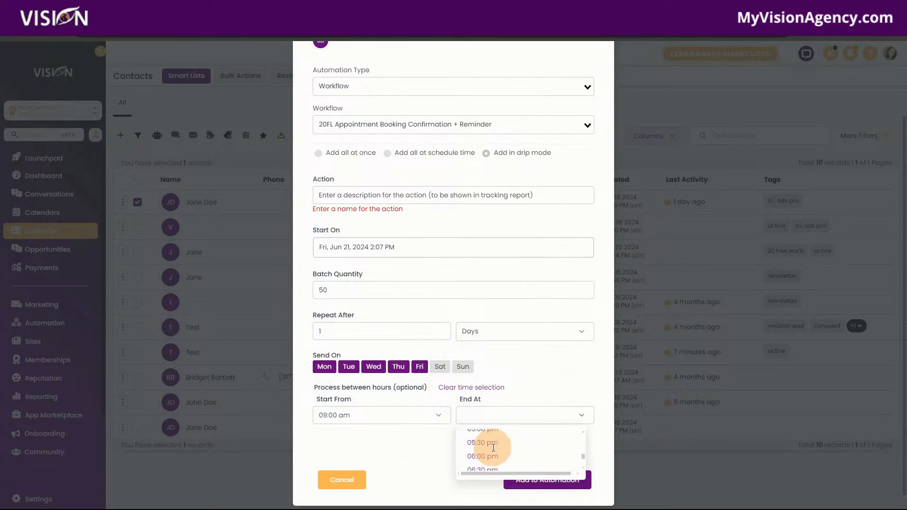
scroll(494, 442, down, 3)
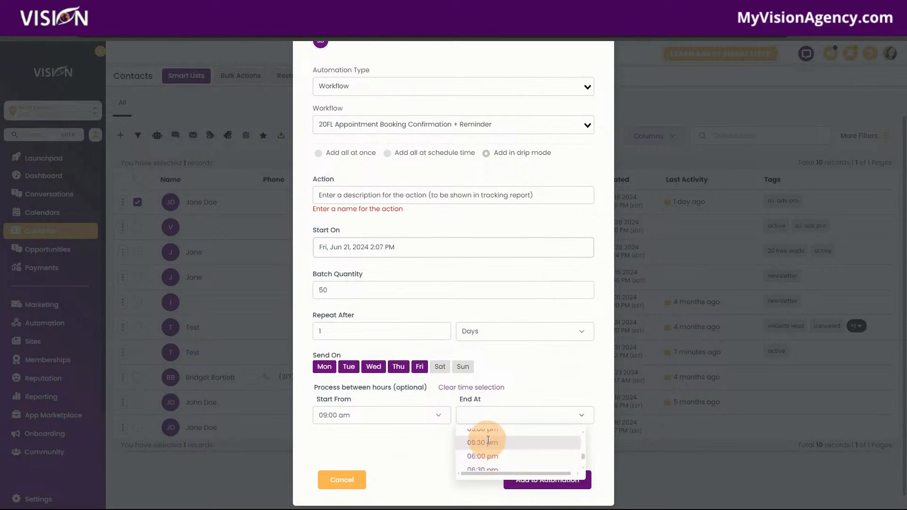
click(490, 430)
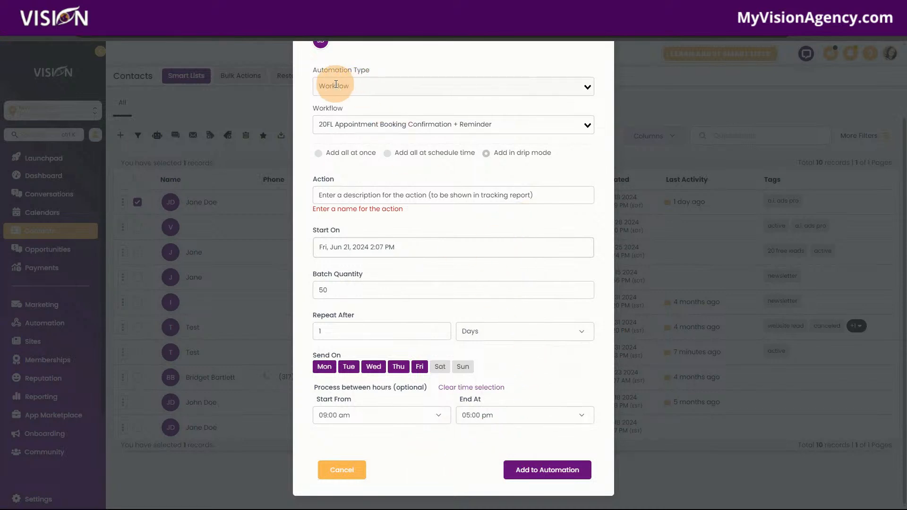
Enter "Sent contacts email about new campaign" as the action description for the automation.
scroll(414, 176, up, 1)
scroll(413, 176, up, 3)
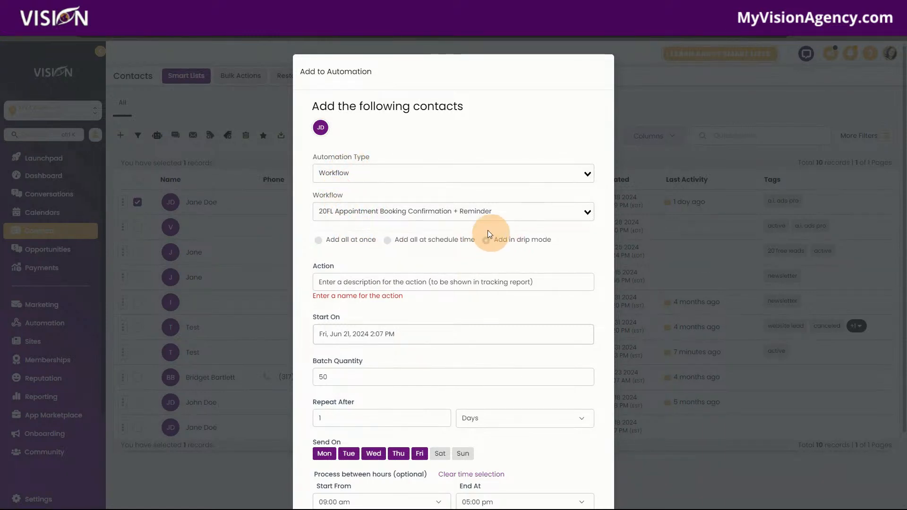
scroll(509, 251, down, 2)
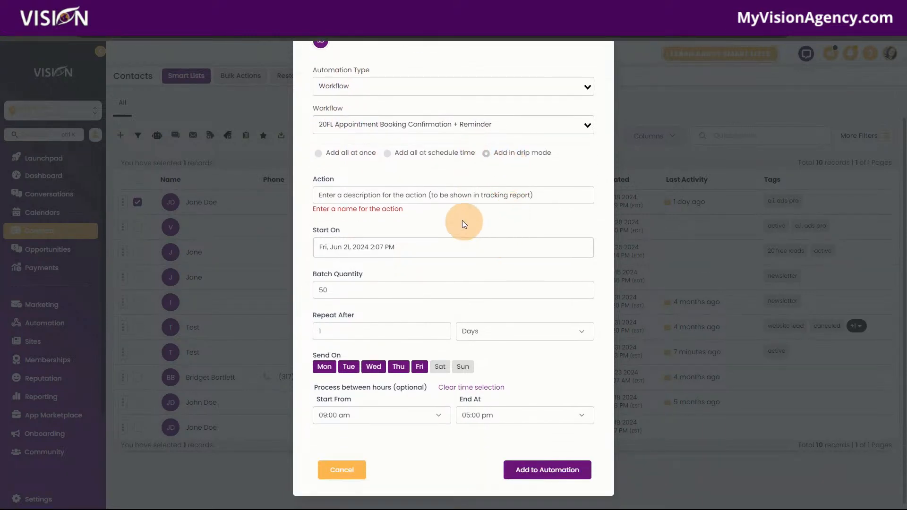
click(371, 197)
text(Sent c)
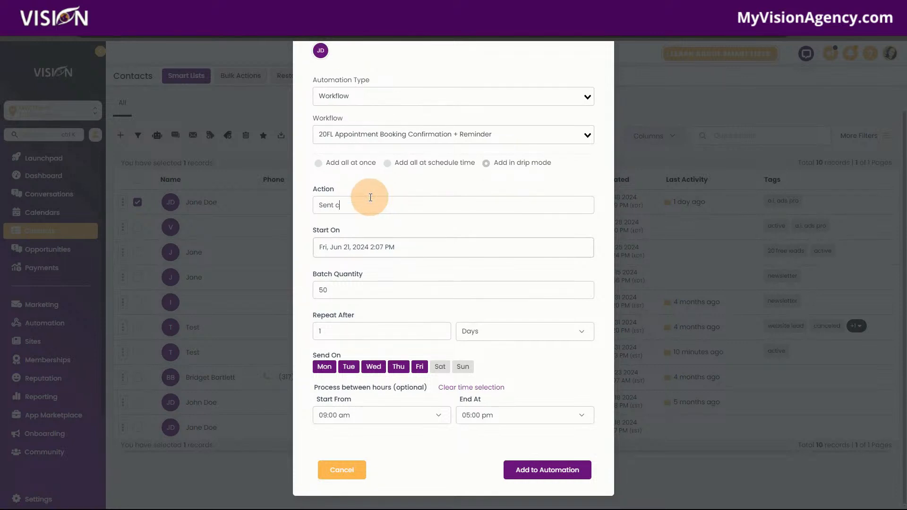
text(ontacts email about new campaign)
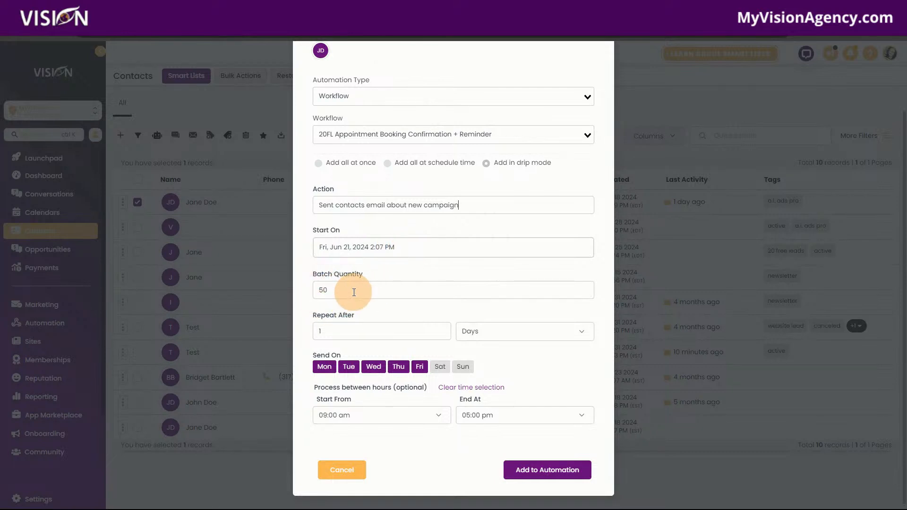
Review the drip automation settings and cancel without adding the contact to the workflow.
scroll(359, 283, up, 2)
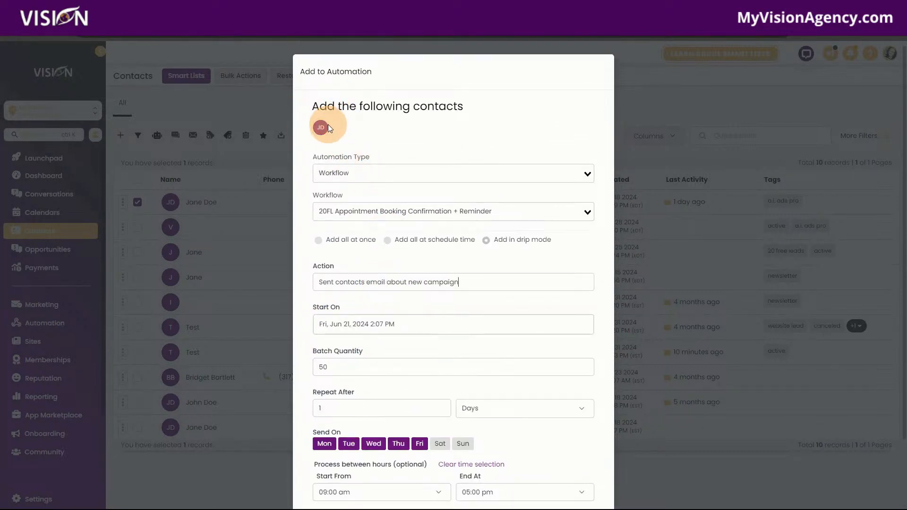
scroll(405, 344, down, 2)
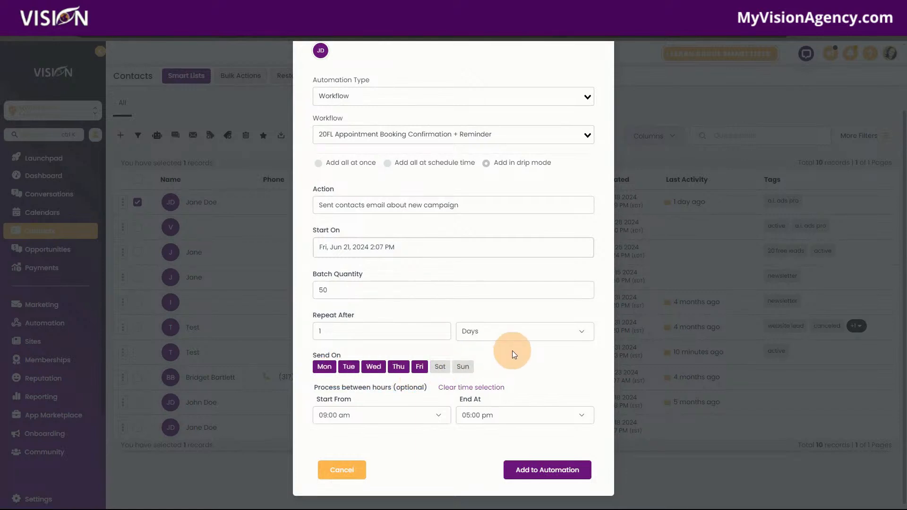
scroll(368, 121, up, 2)
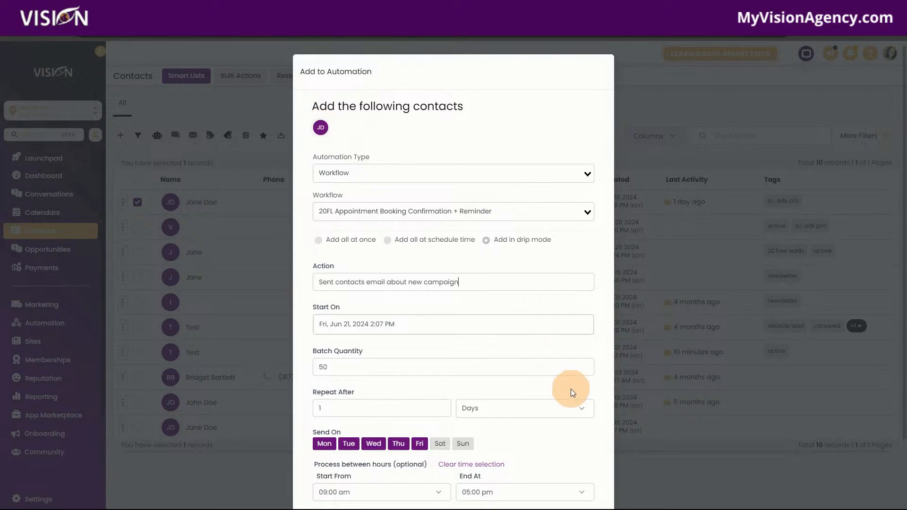
scroll(556, 406, down, 1)
scroll(557, 406, down, 1)
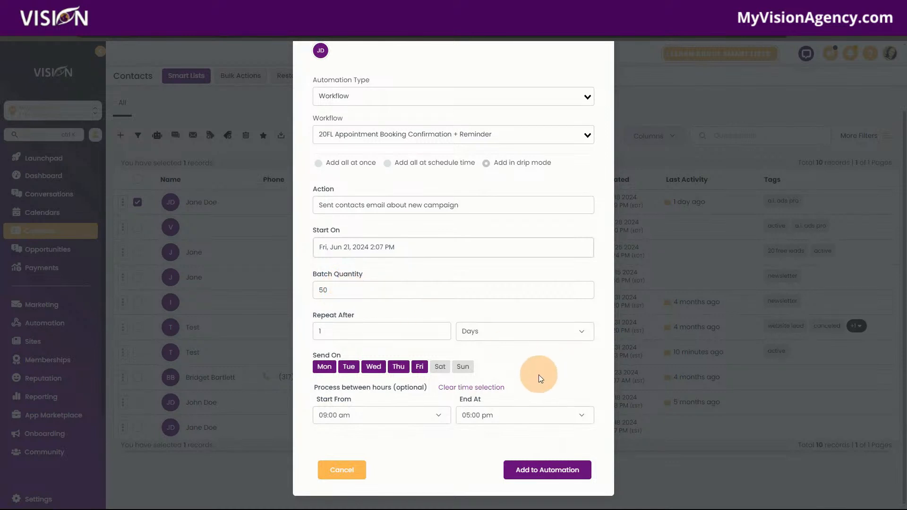
scroll(449, 397, up, 2)
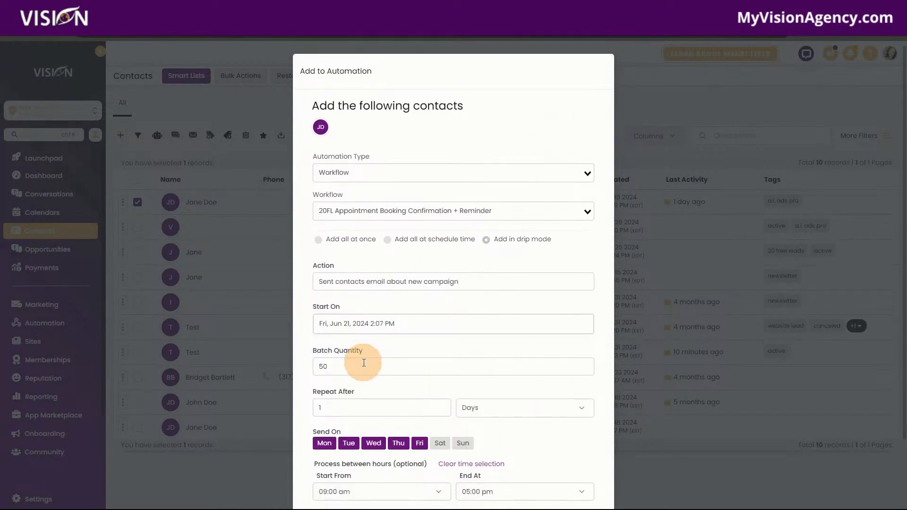
scroll(364, 363, down, 2)
click(346, 469)
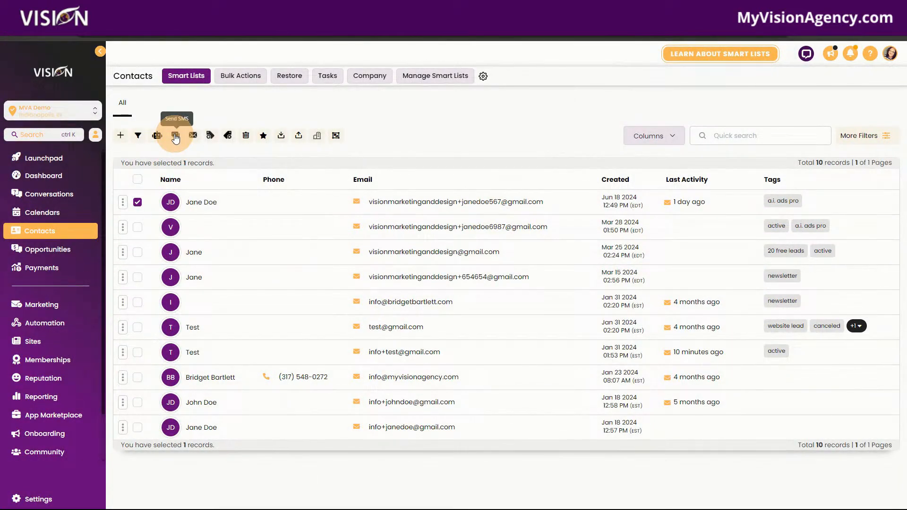
Review the bulk SMS options for the selected contact, including sending all at a scheduled time, and cancel without sending.
click(175, 136)
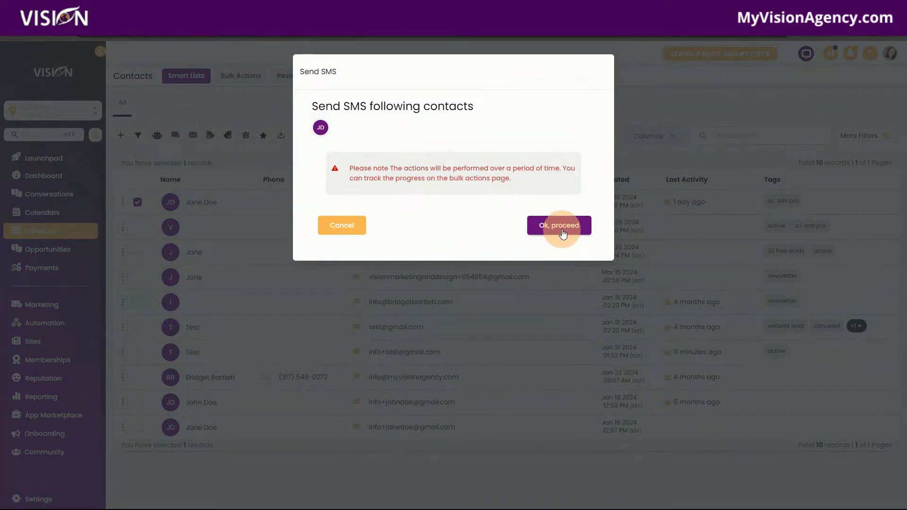
click(562, 231)
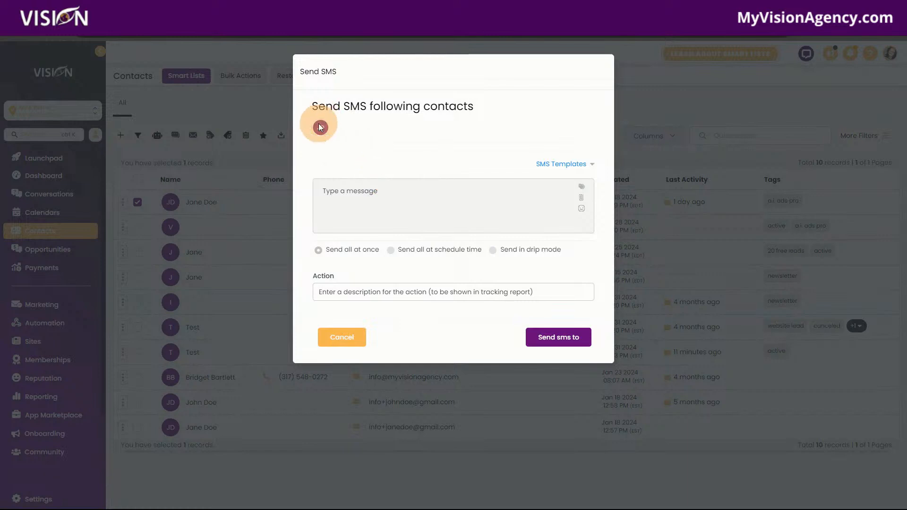
click(357, 190)
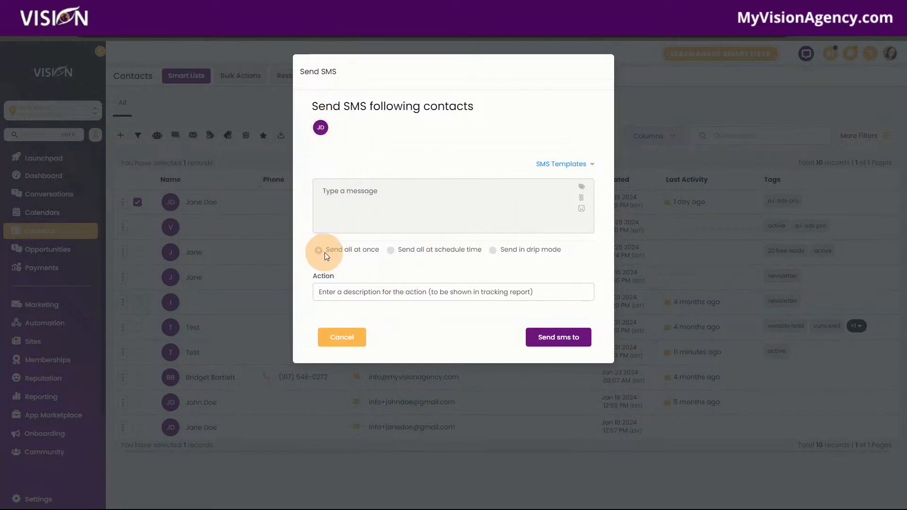
click(390, 249)
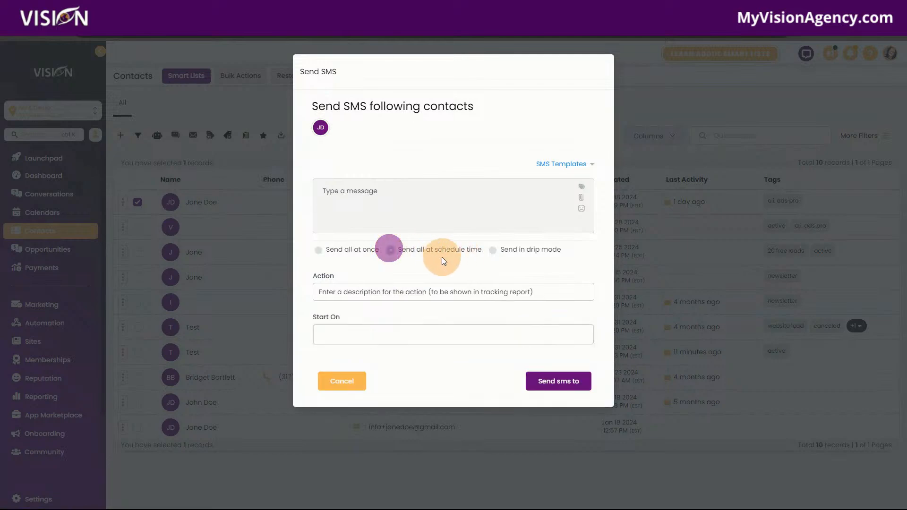
click(343, 383)
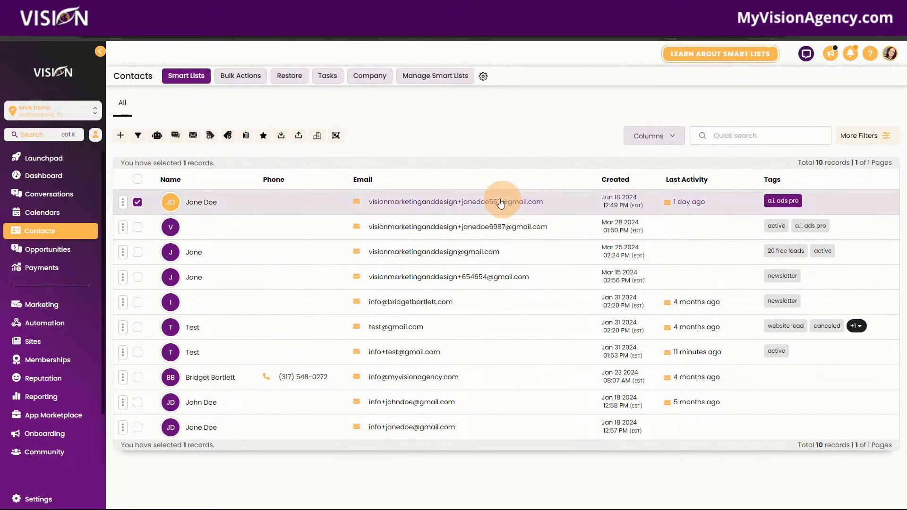
Review the bulk email form for the selected contact with a "New Template" email template chosen, and cancel without sending.
click(193, 135)
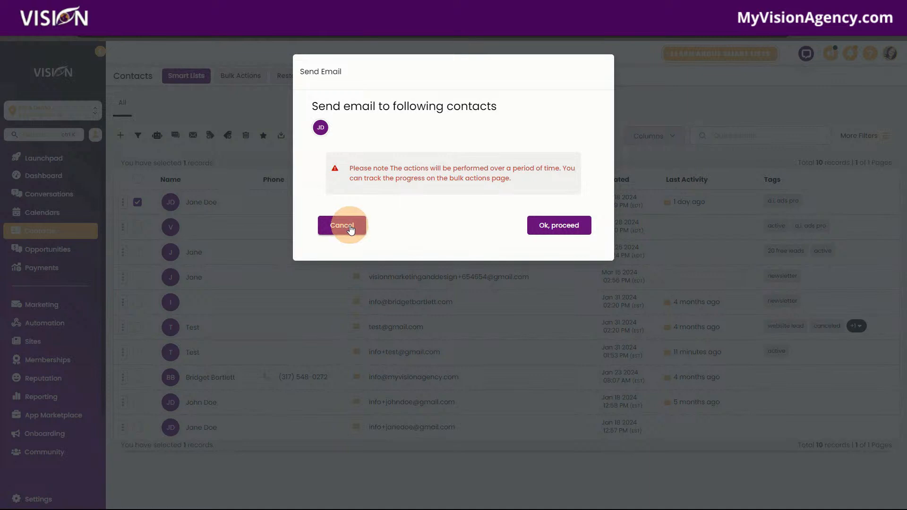
click(559, 224)
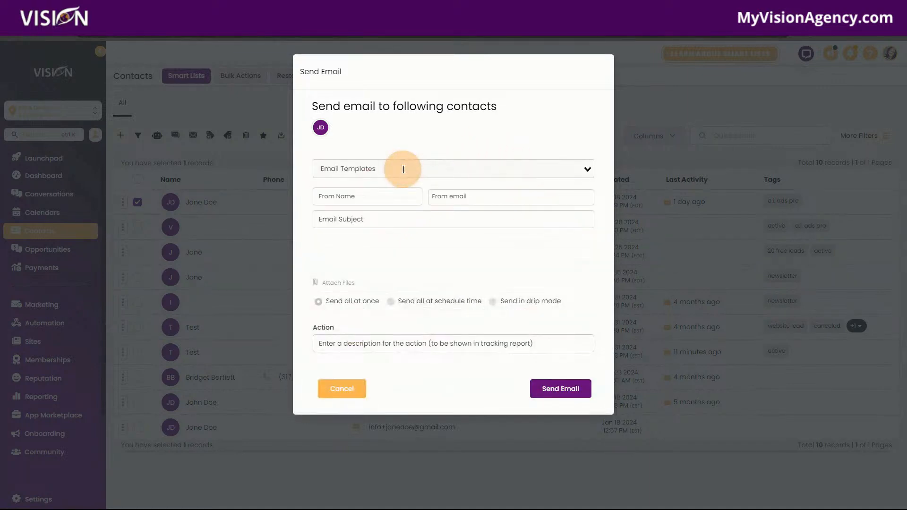
click(387, 171)
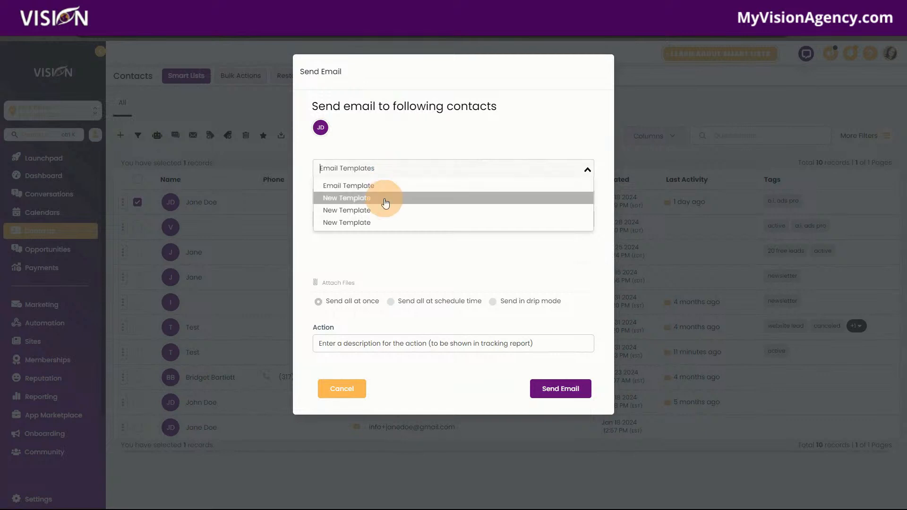
click(385, 199)
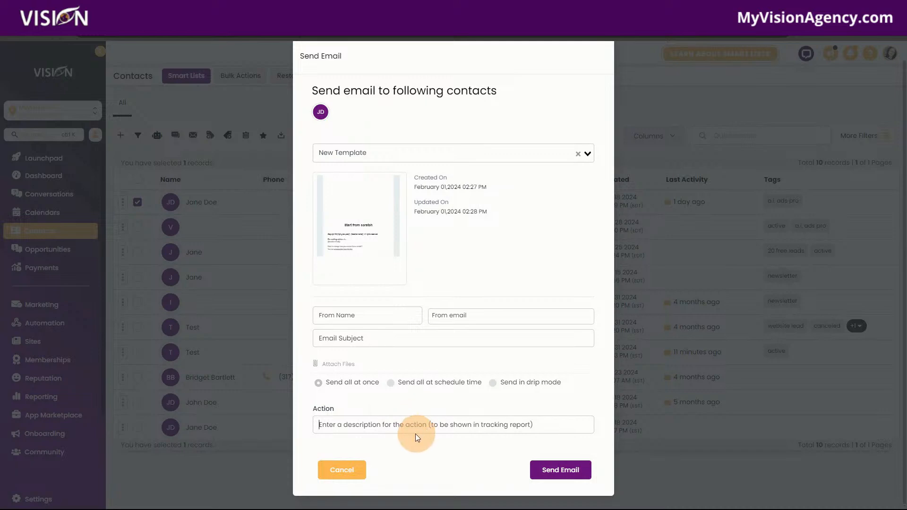
click(358, 473)
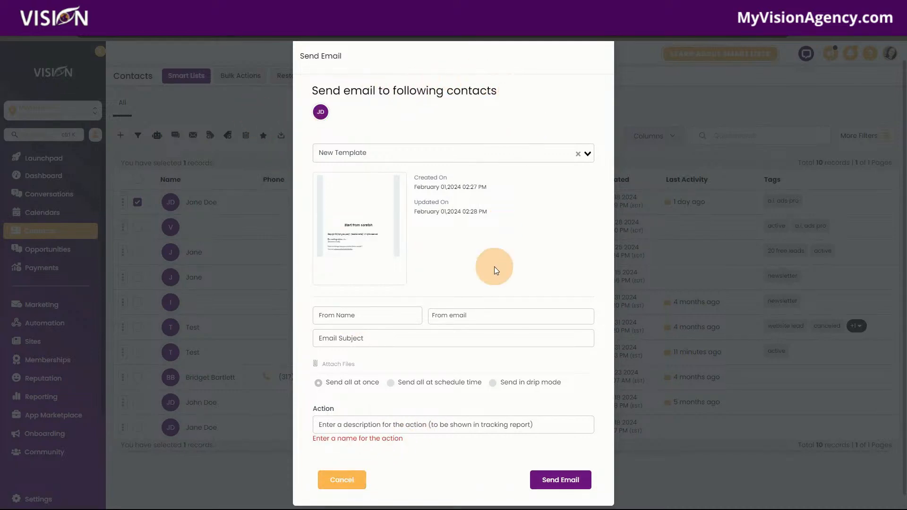
click(357, 478)
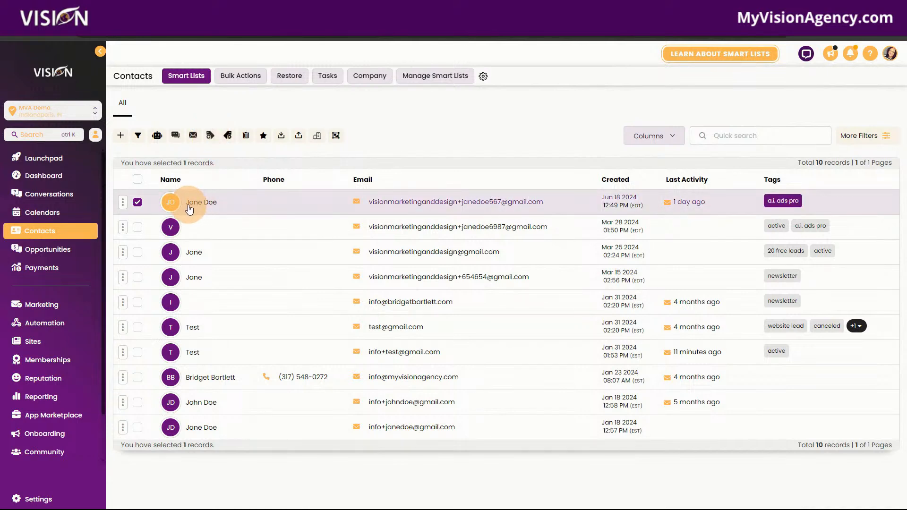
Add the "booking" tag to the first three contacts in the list, with the action description "Added booking tag".
click(138, 251)
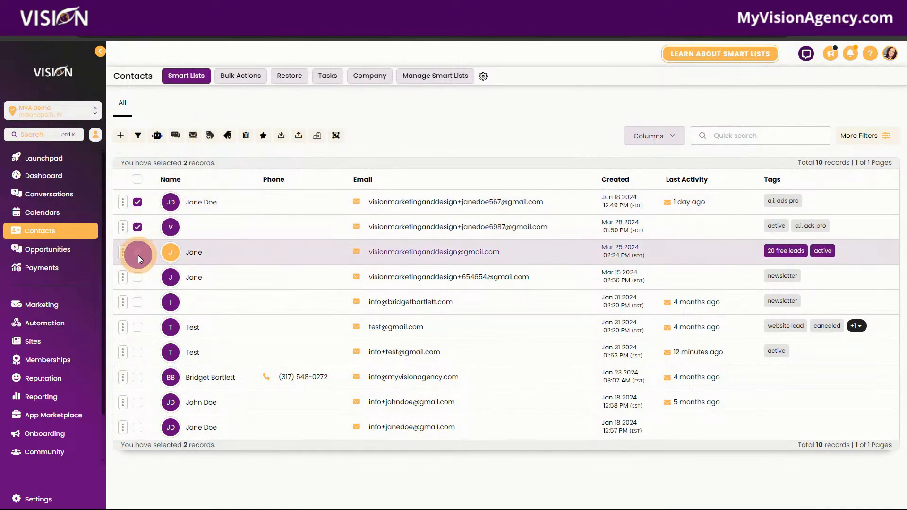
click(211, 136)
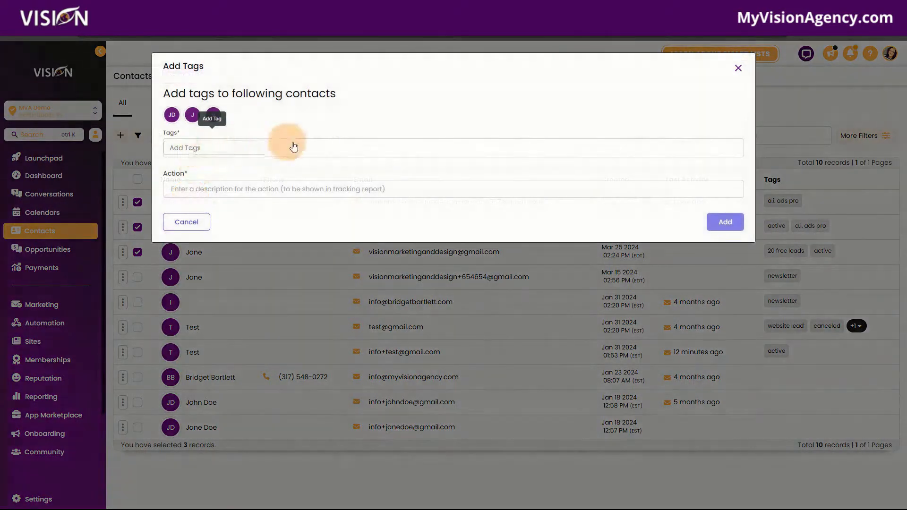
click(226, 148)
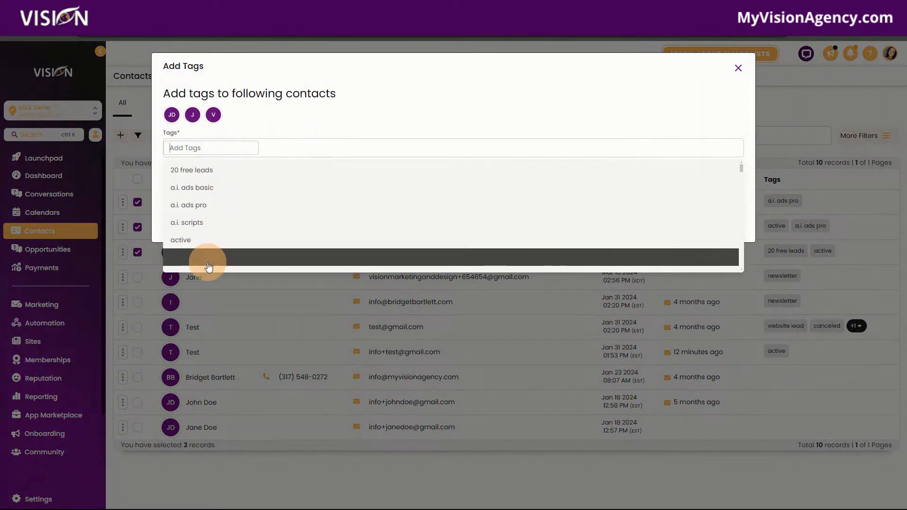
scroll(314, 247, down, 3)
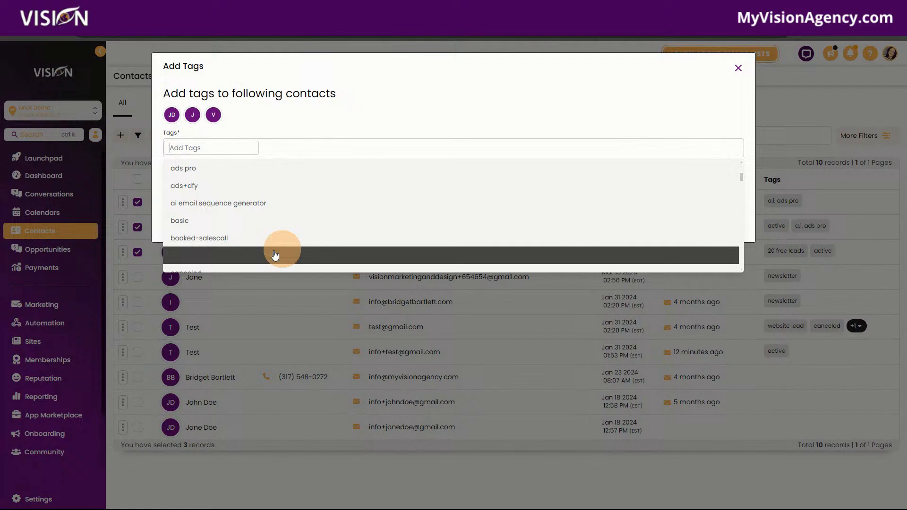
click(213, 258)
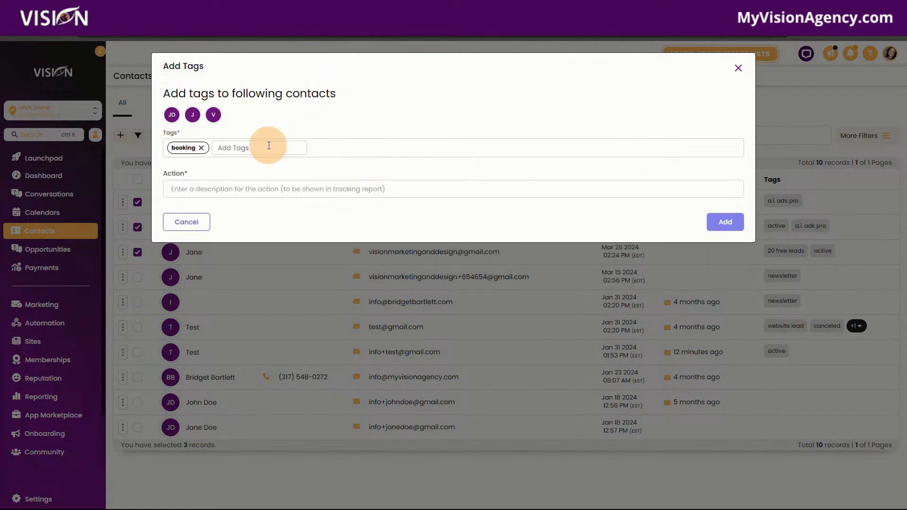
click(261, 187)
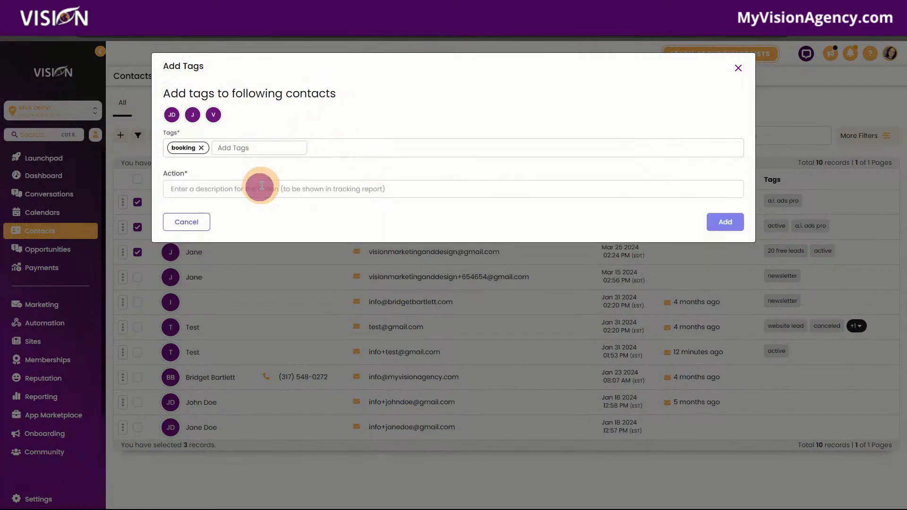
text(Added booking tag)
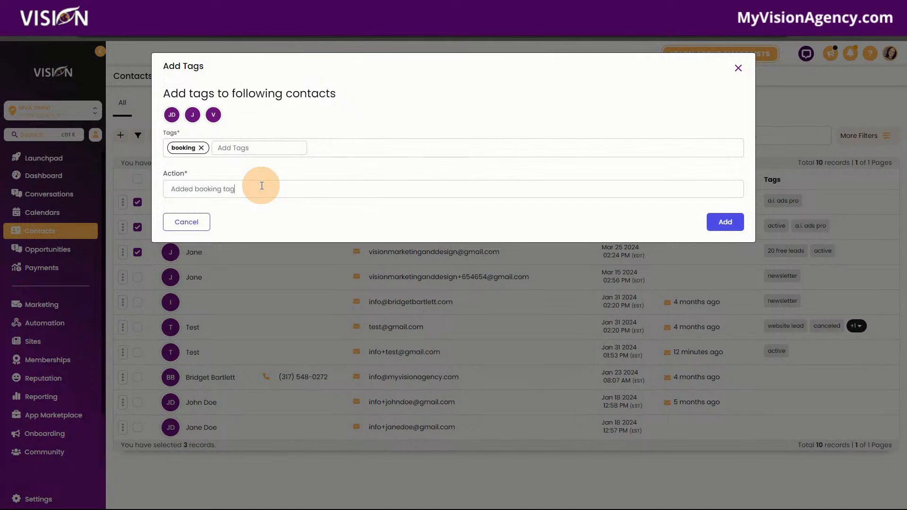
click(731, 223)
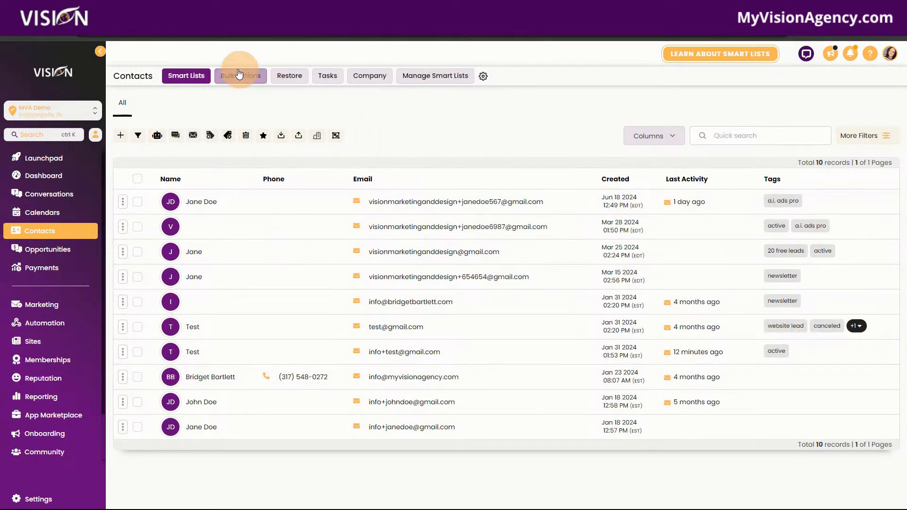
Check the details and statistics of the "Added booking tag" operation in the bulk actions log.
click(241, 75)
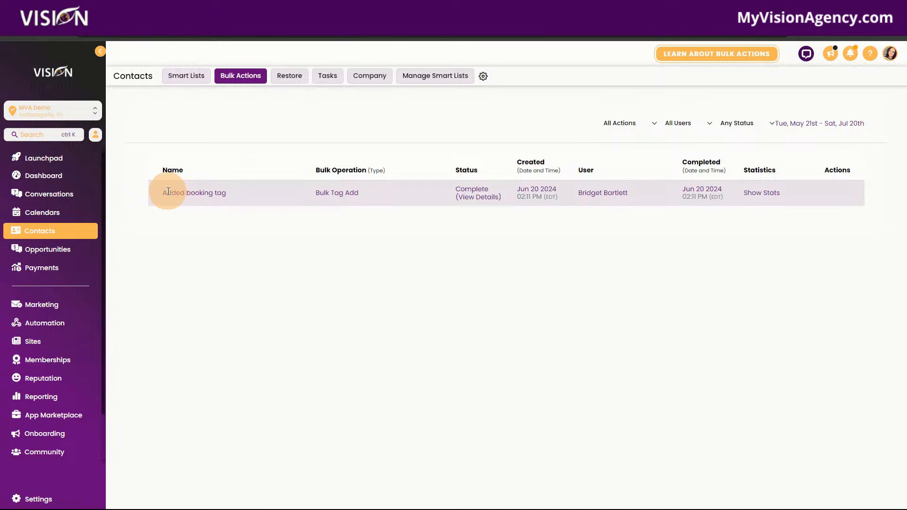
drag(167, 192, 239, 197)
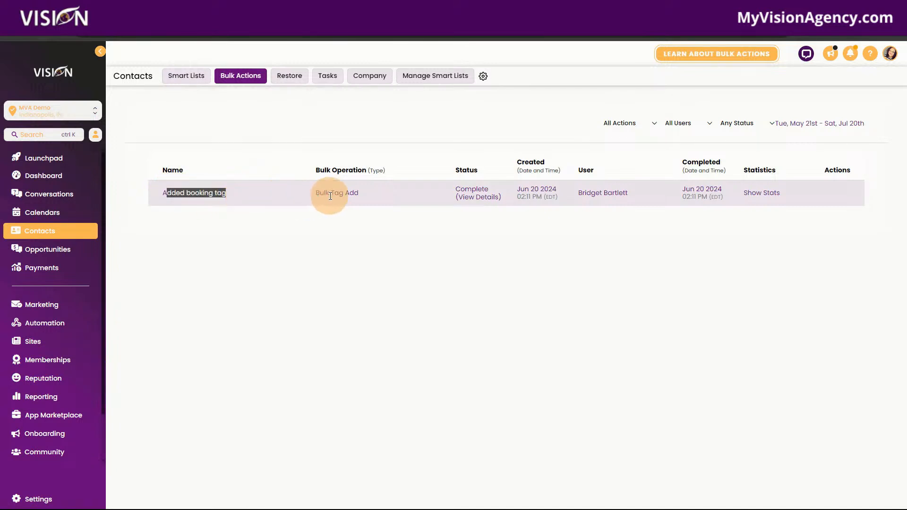
click(477, 202)
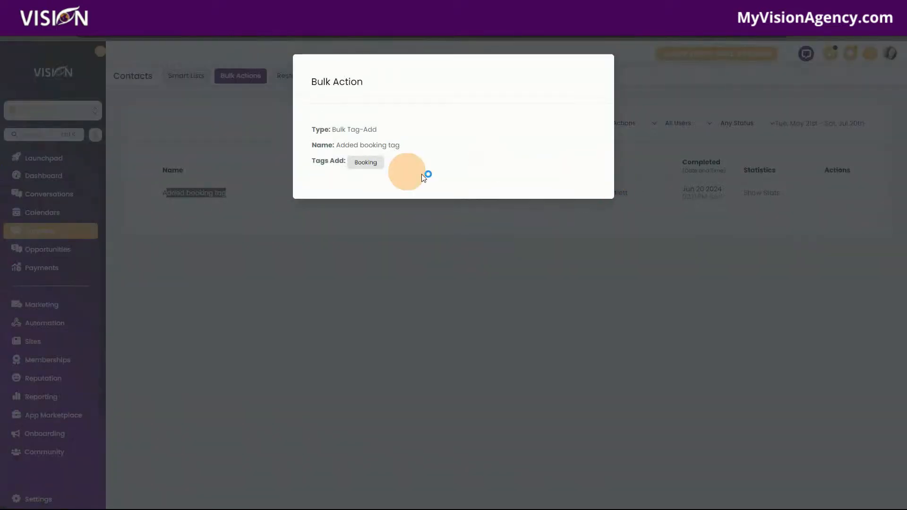
click(500, 258)
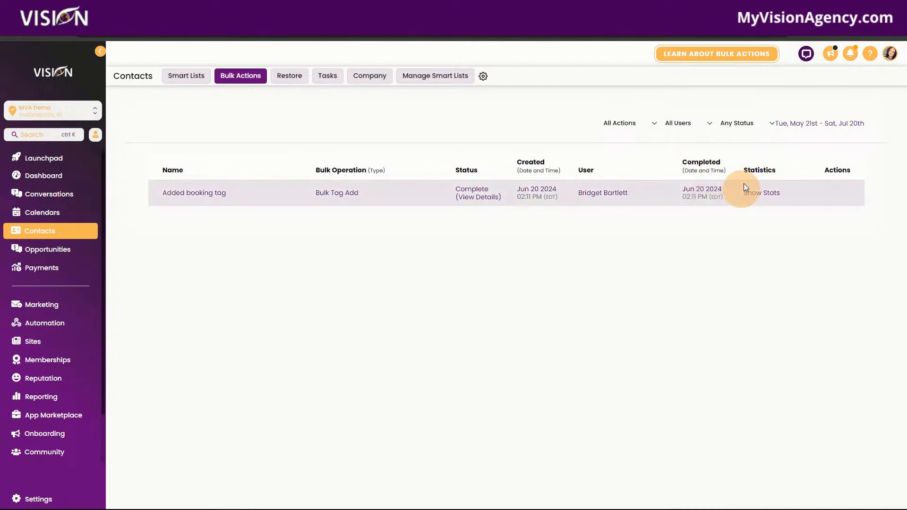
click(770, 194)
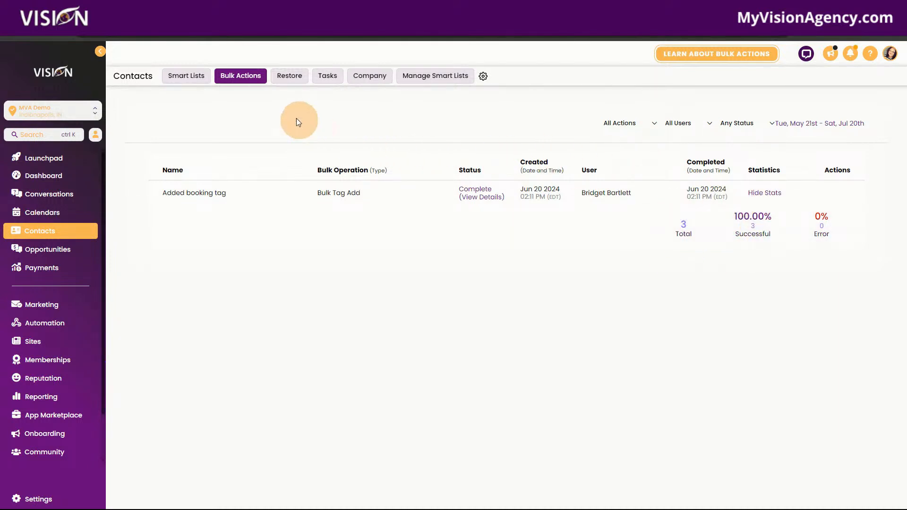
Select the first three contacts in the smart list, view the bulk tag removal form and cancel it.
click(188, 76)
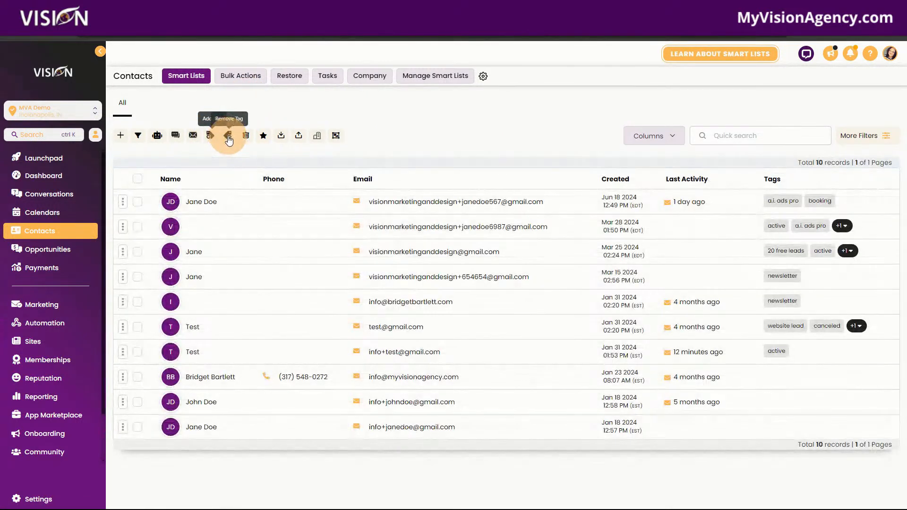
click(137, 202)
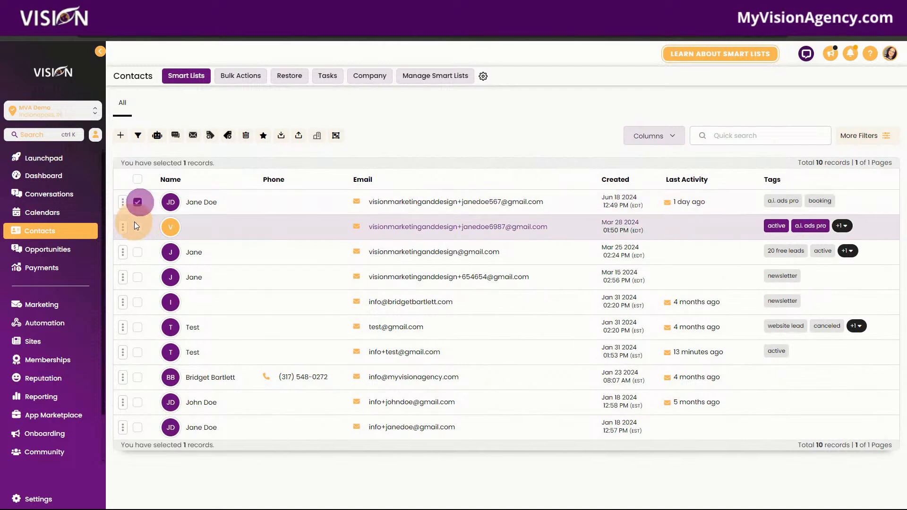
click(138, 227)
click(137, 252)
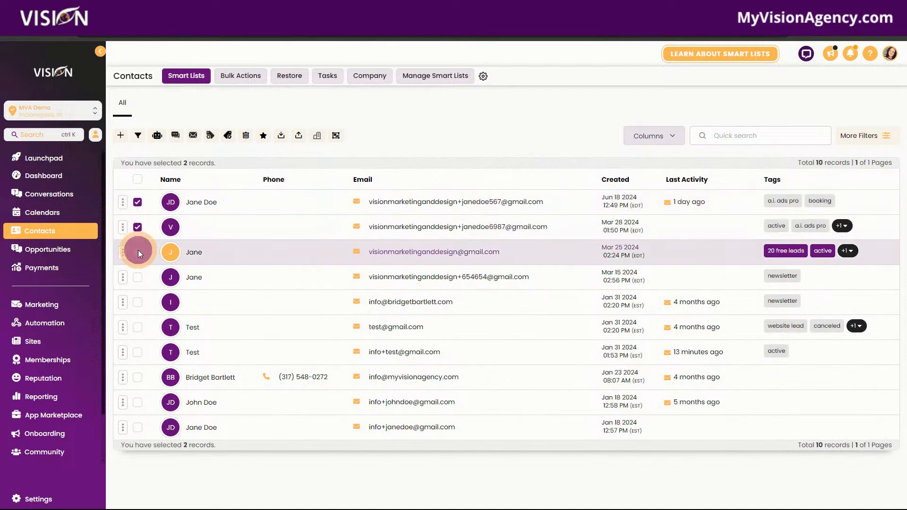
click(228, 137)
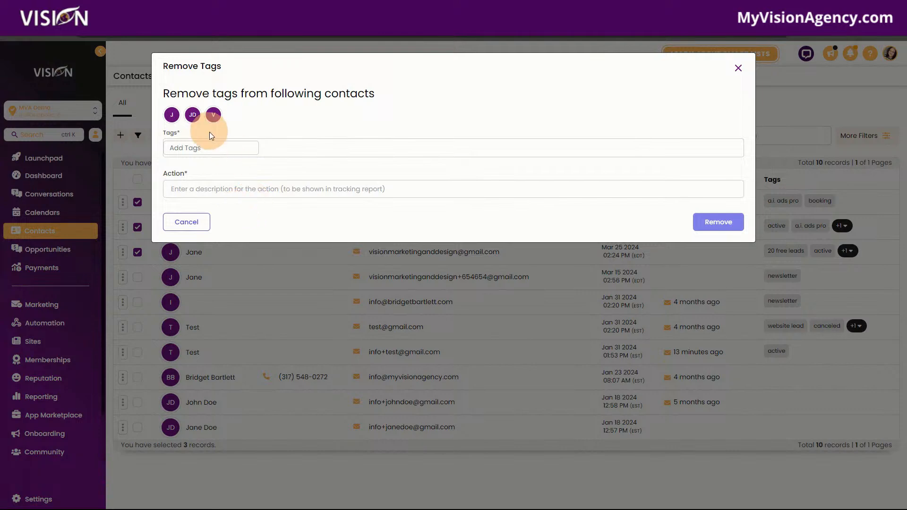
click(205, 229)
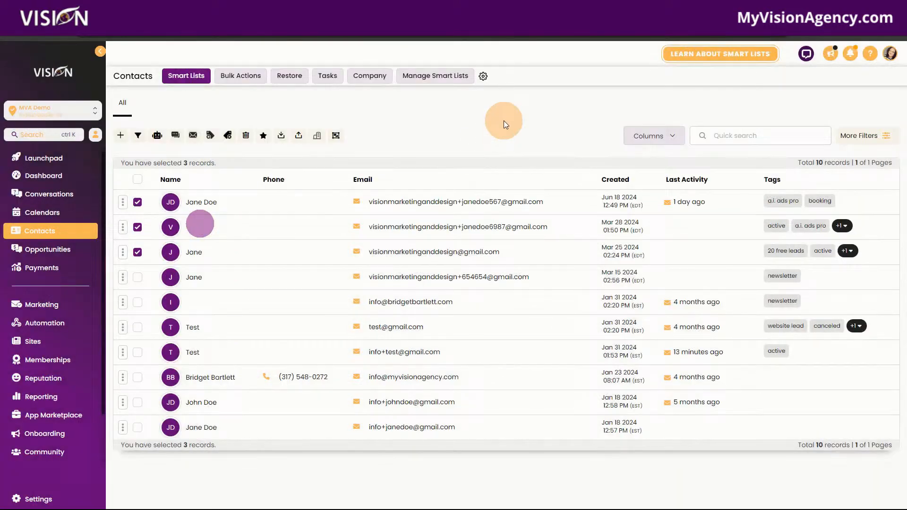
Review the bulk review request options for the three selected contacts with "Email review request" chosen, and cancel without sending.
click(265, 139)
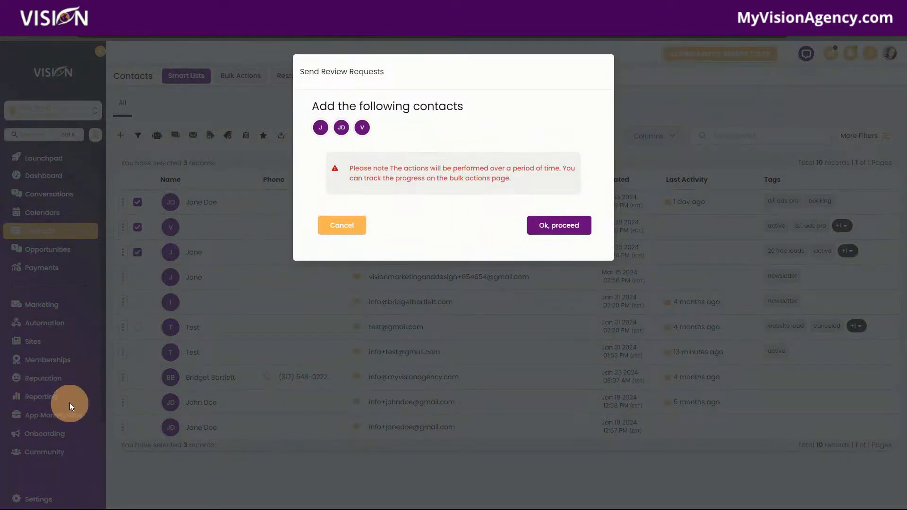
click(554, 227)
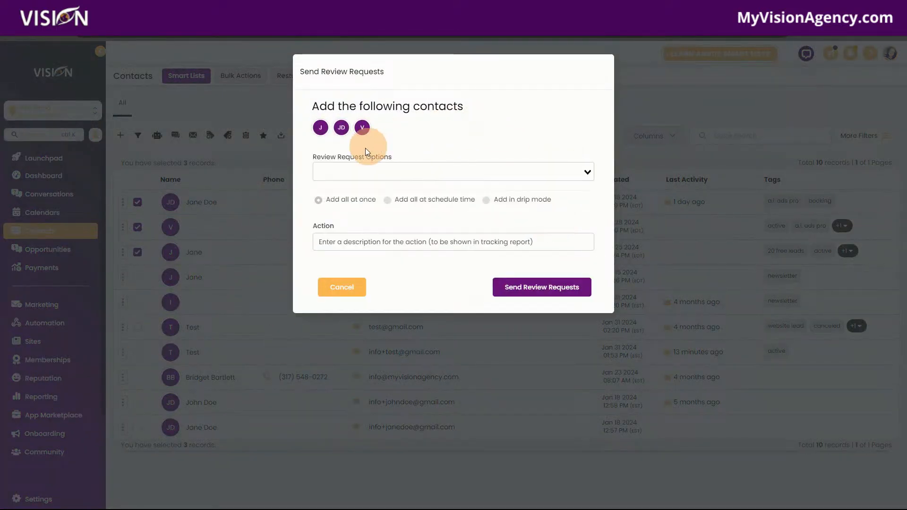
click(343, 167)
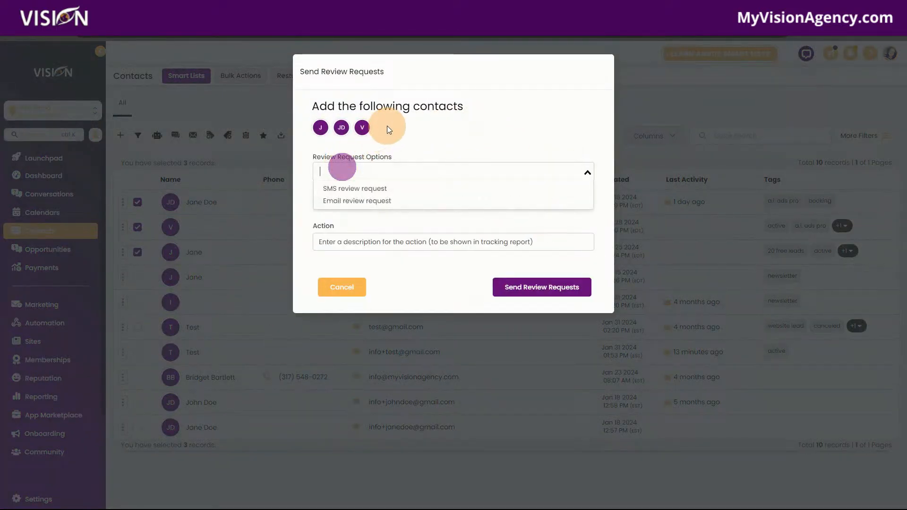
click(352, 203)
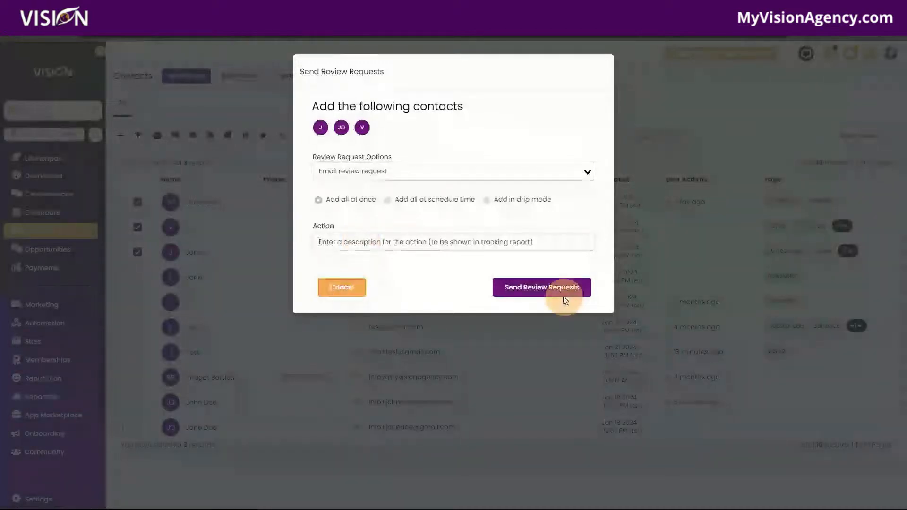
click(362, 288)
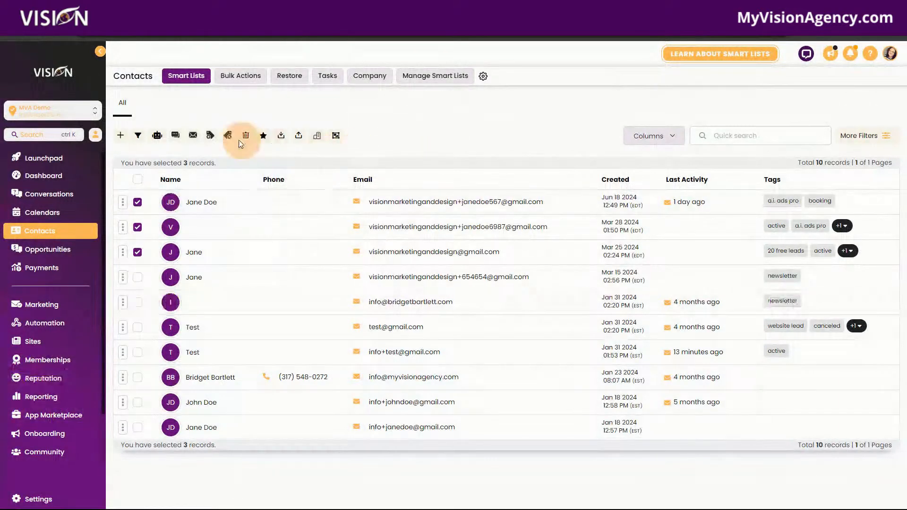
Review the export prompt for the three selected contacts and the CSV upload stage of the contact import, cancelling both.
click(282, 137)
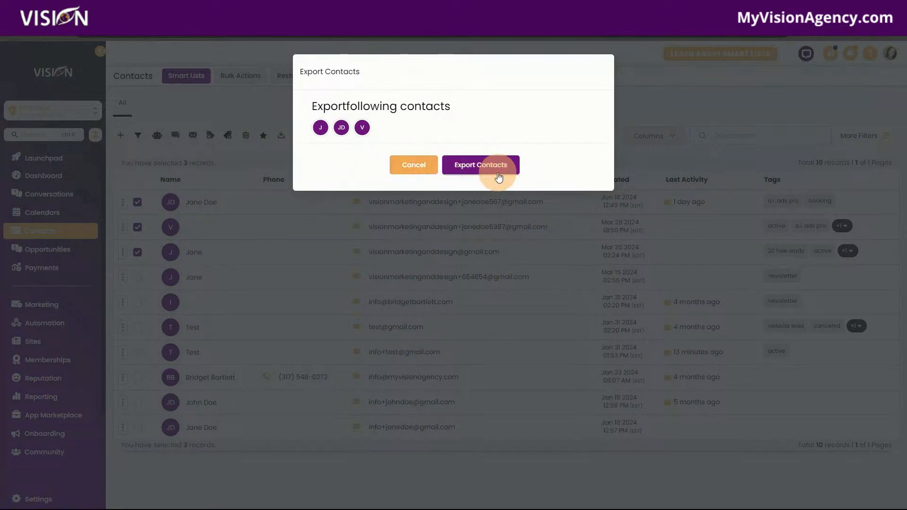
click(412, 165)
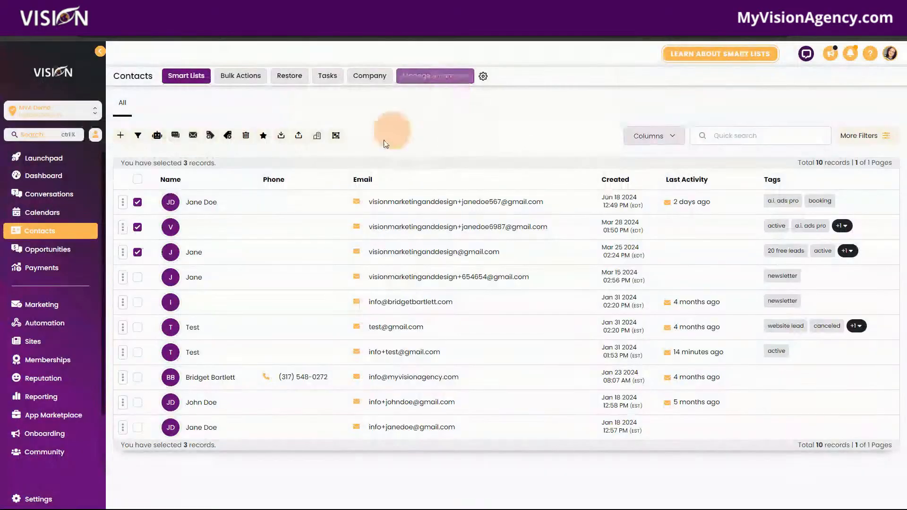
click(299, 137)
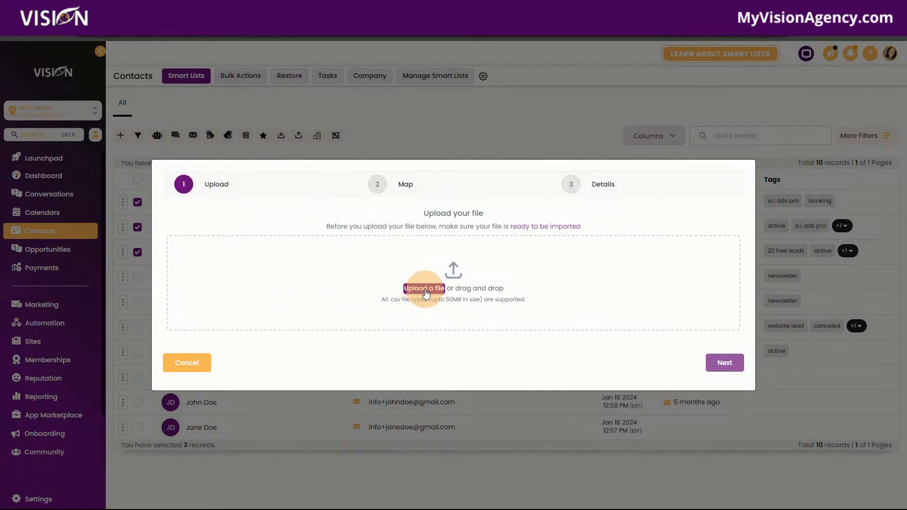
click(426, 292)
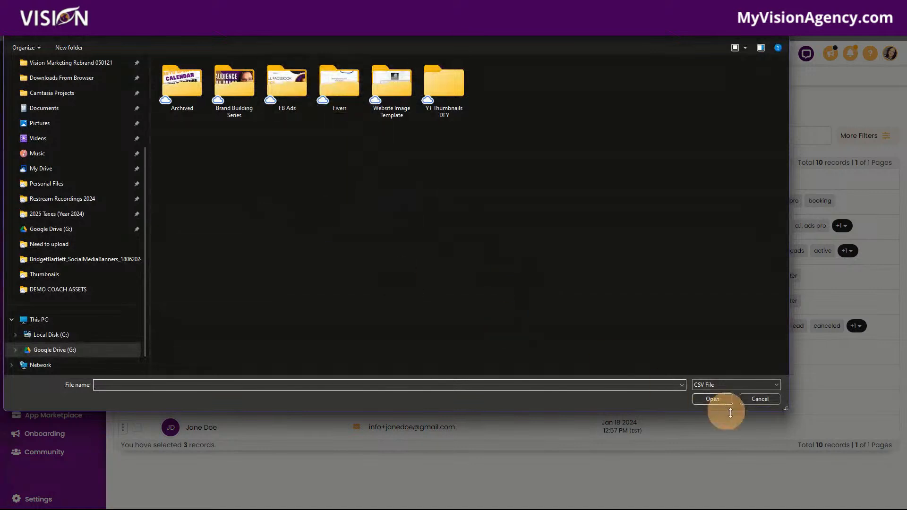
click(757, 397)
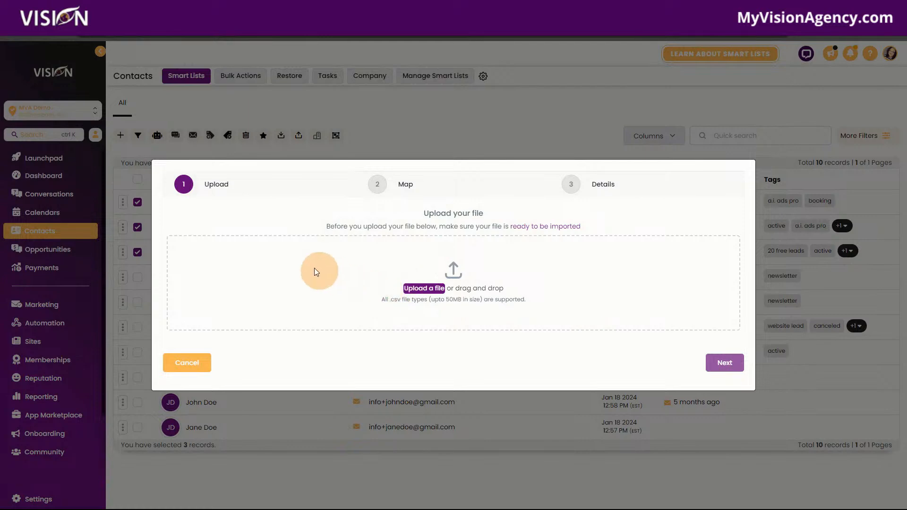
click(200, 368)
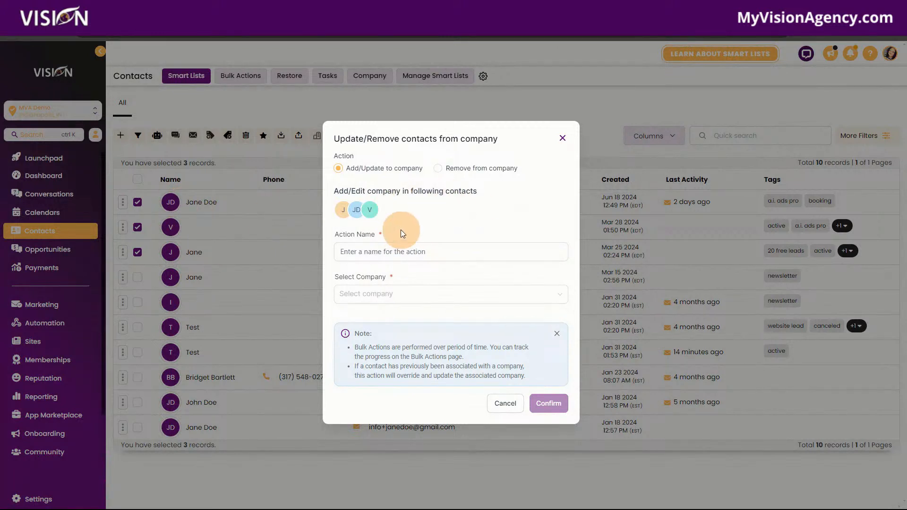
Add the three selected contacts to the company "Test", with the action name "Added contact to test company".
click(385, 252)
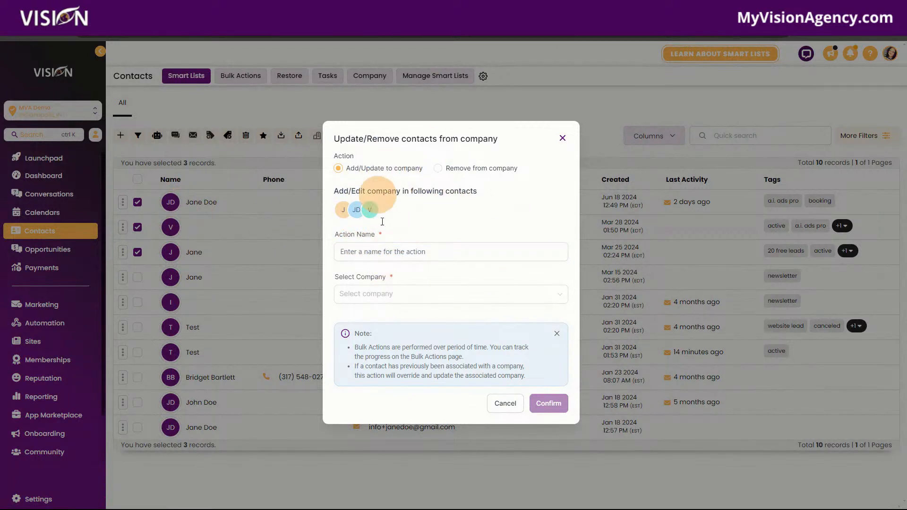
click(372, 301)
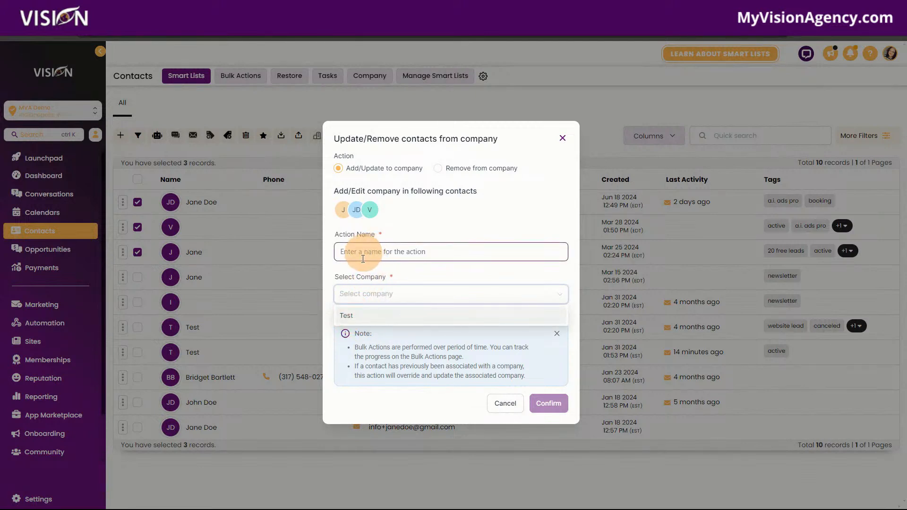
click(349, 316)
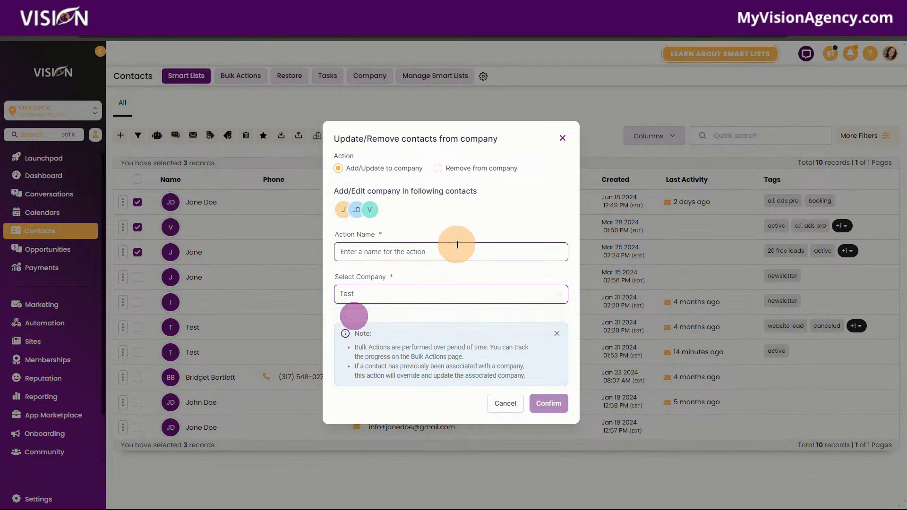
click(401, 254)
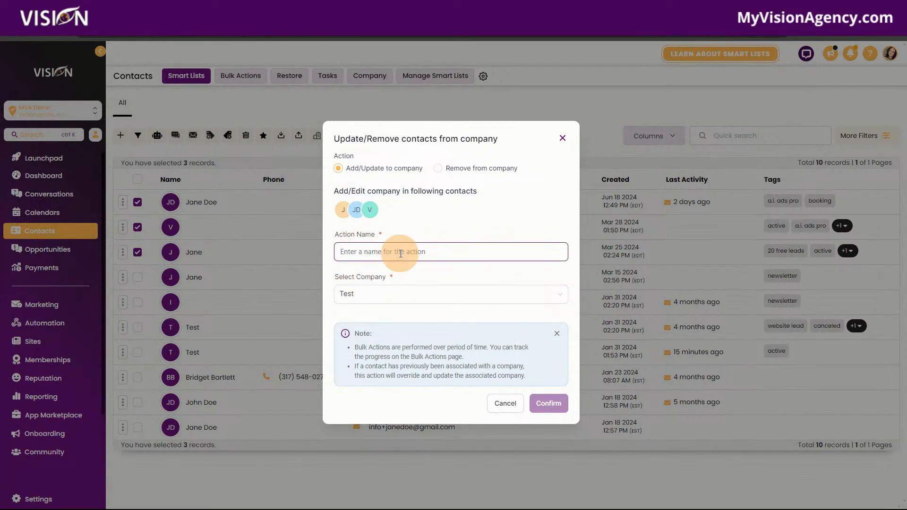
text(Added contact to test company)
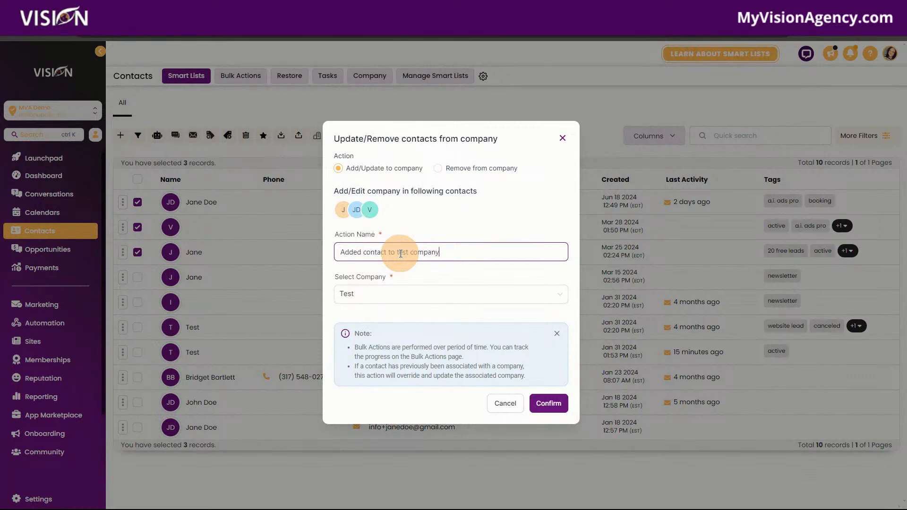
click(542, 406)
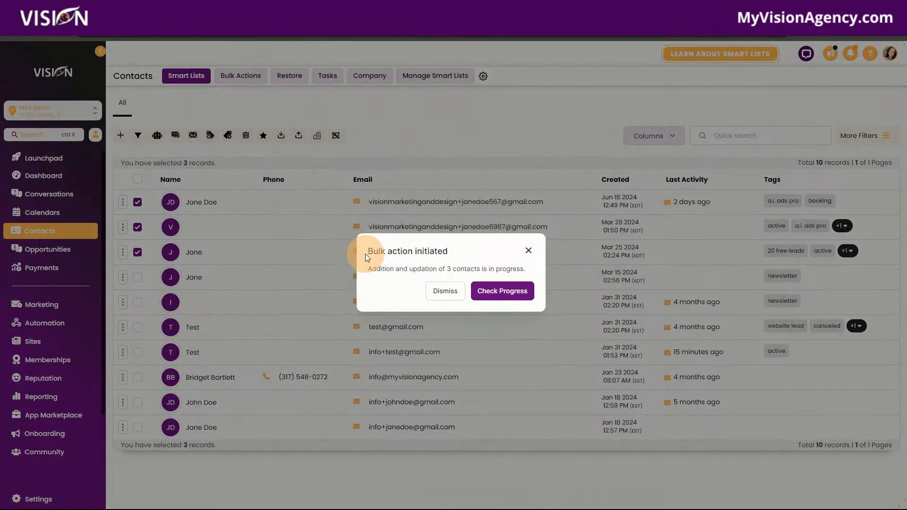
Read the bulk action notice and check the company assignment's progress in the bulk actions log.
drag(365, 254, 454, 253)
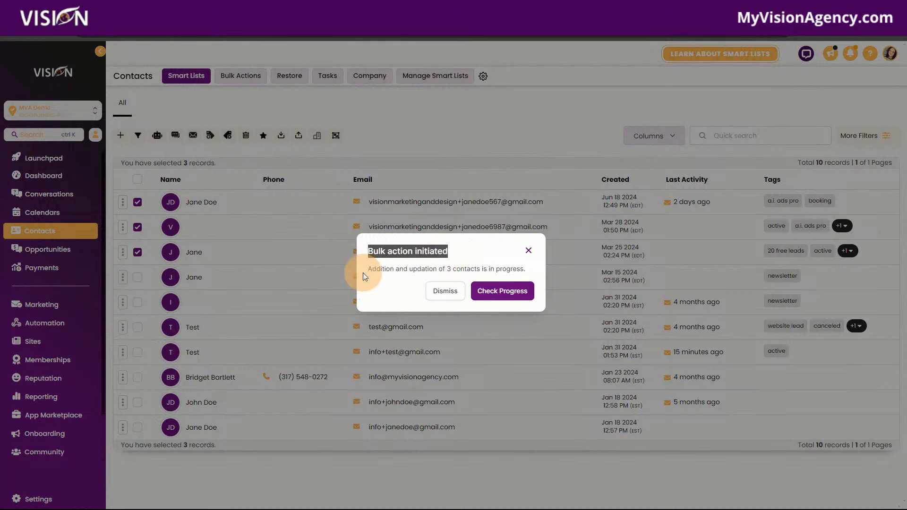
drag(372, 269, 487, 272)
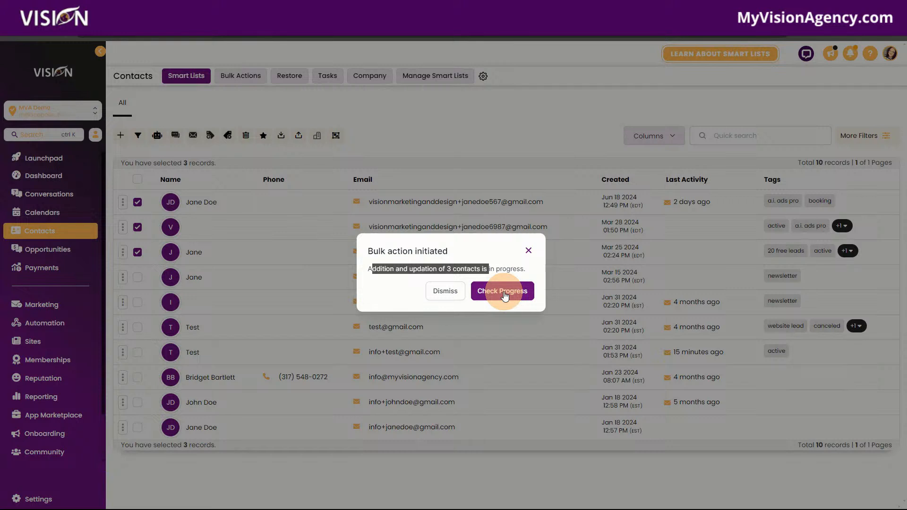
click(490, 292)
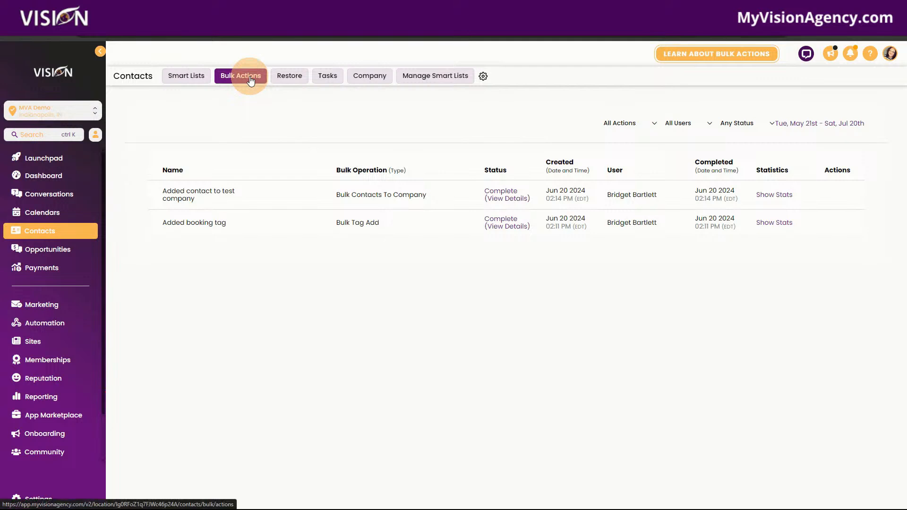
Select the third and fourth contacts in the smart list and start merging them.
click(179, 73)
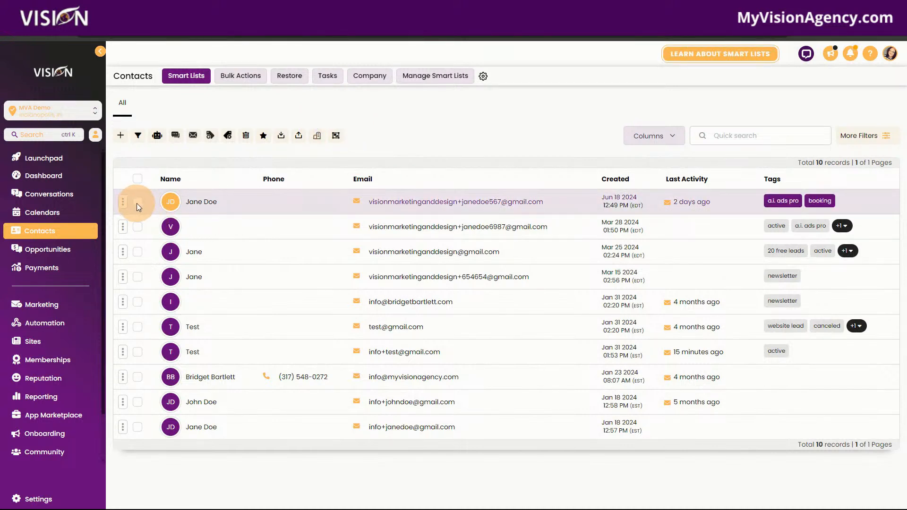
click(138, 252)
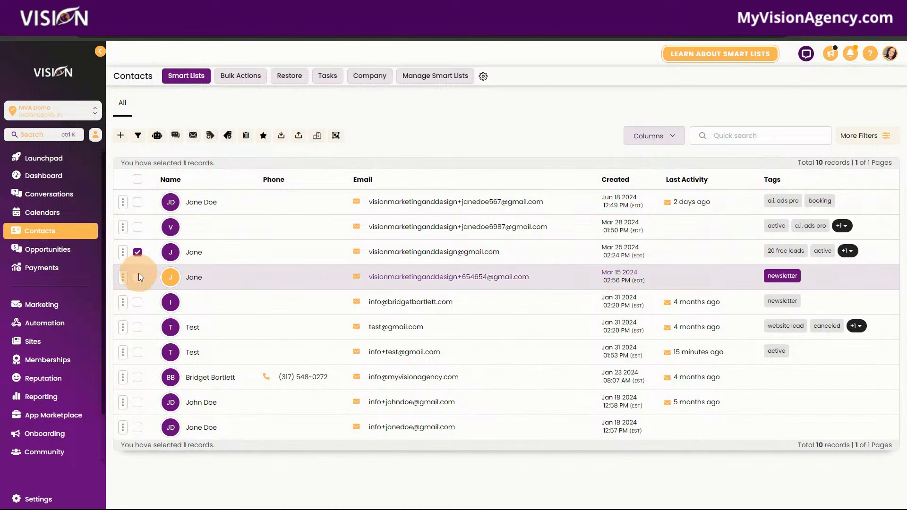
click(138, 277)
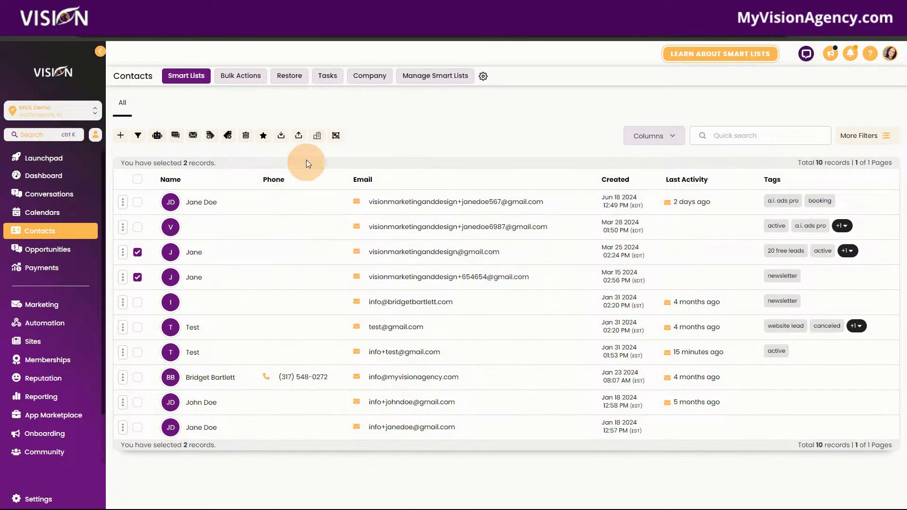
click(336, 137)
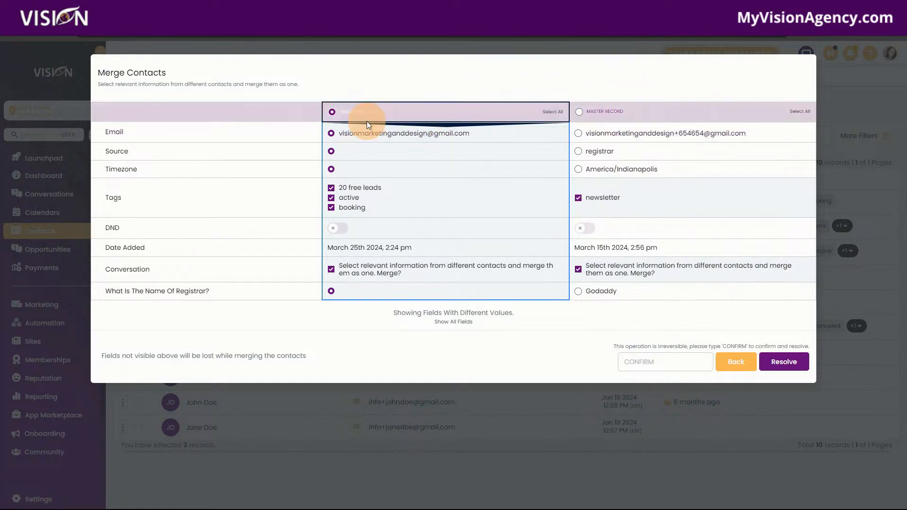
Take source "registrar", timezone "America/Indianapolis" and registrar name "Godaddy" from the second record, keep its newsletter tag, and enter CONFIRM.
click(578, 151)
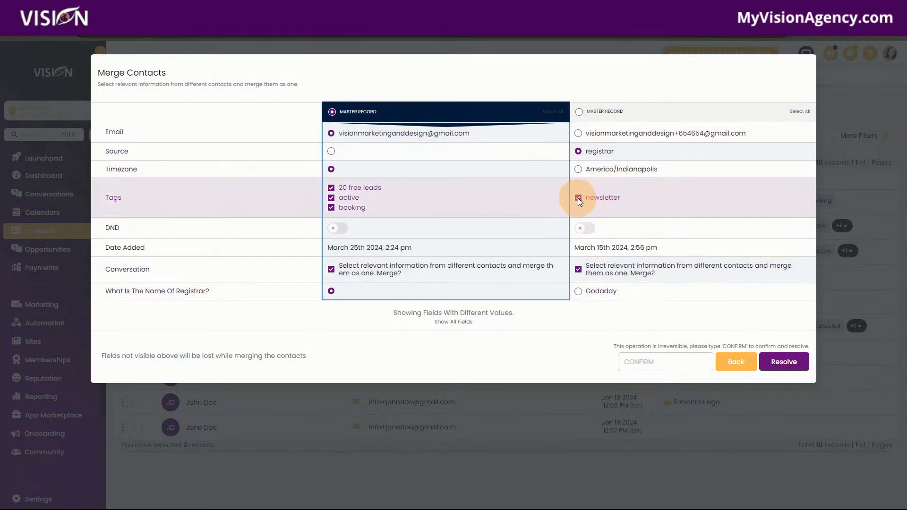
click(578, 198)
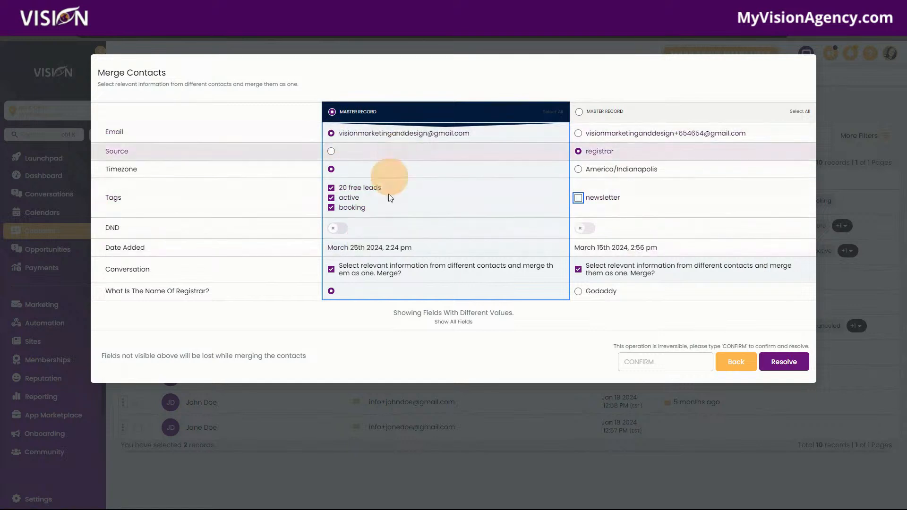
click(579, 198)
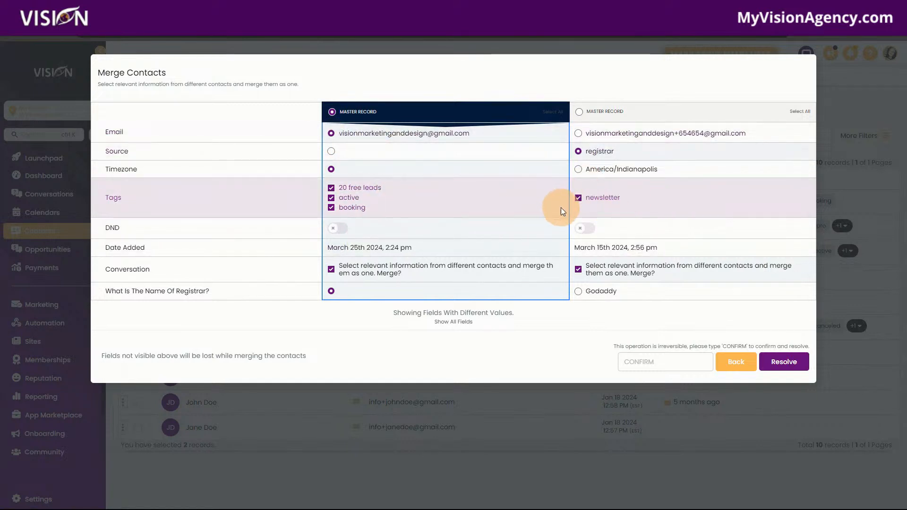
click(578, 168)
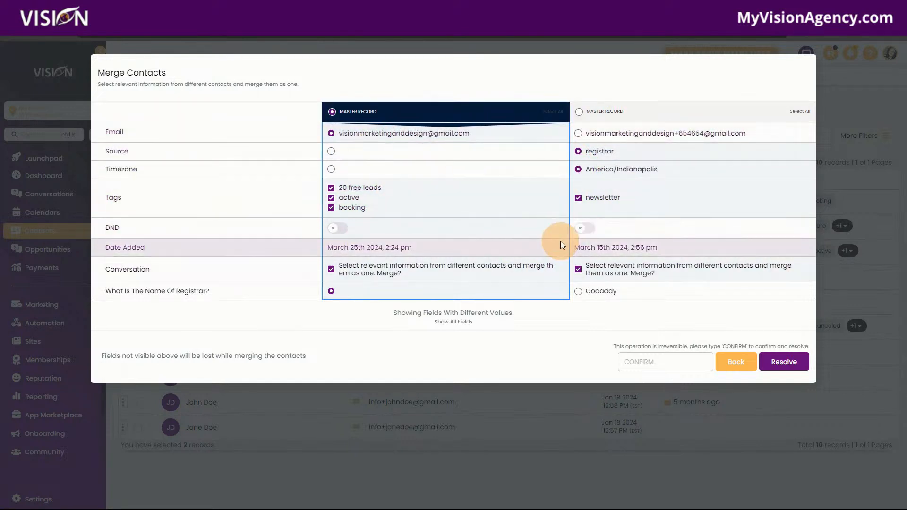
click(579, 292)
click(674, 361)
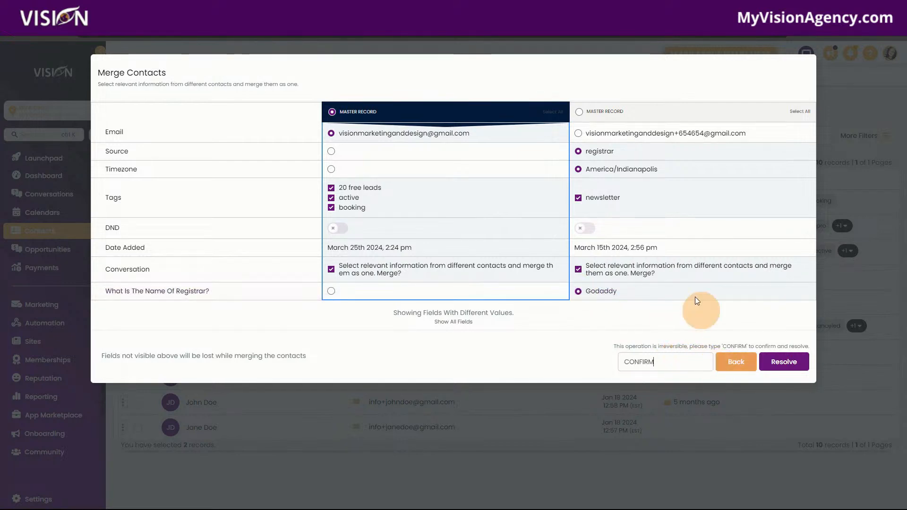
Copy the second record's email address and complete the contact merge.
drag(755, 134, 584, 134)
key(ctrl+c)
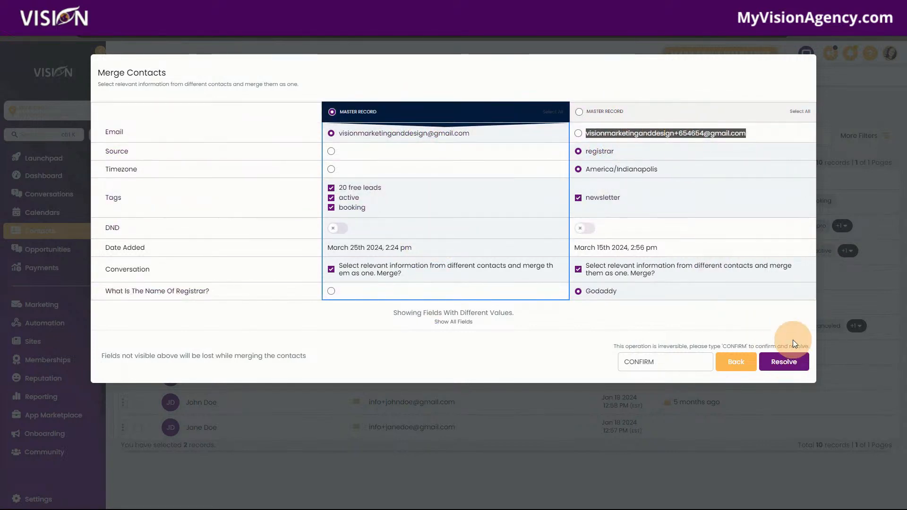
click(786, 362)
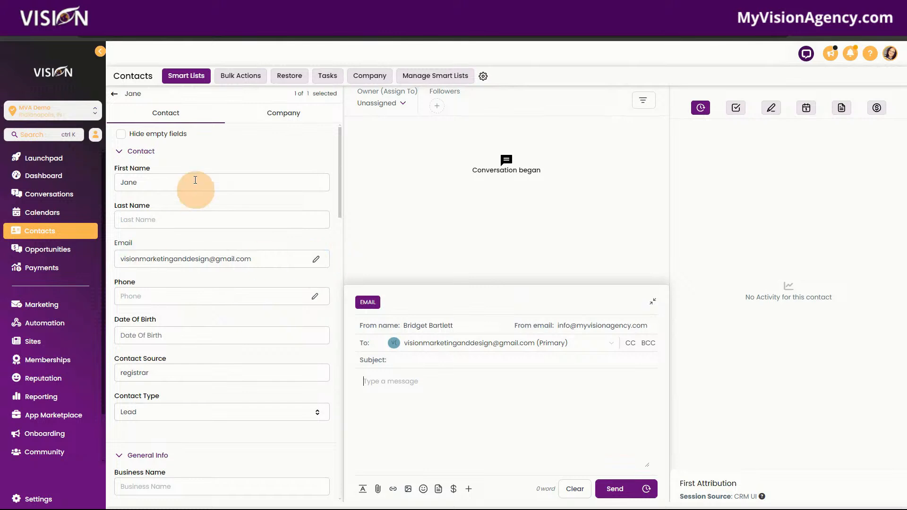
Add the copied email address as a second email on the merged contact and save it.
click(315, 262)
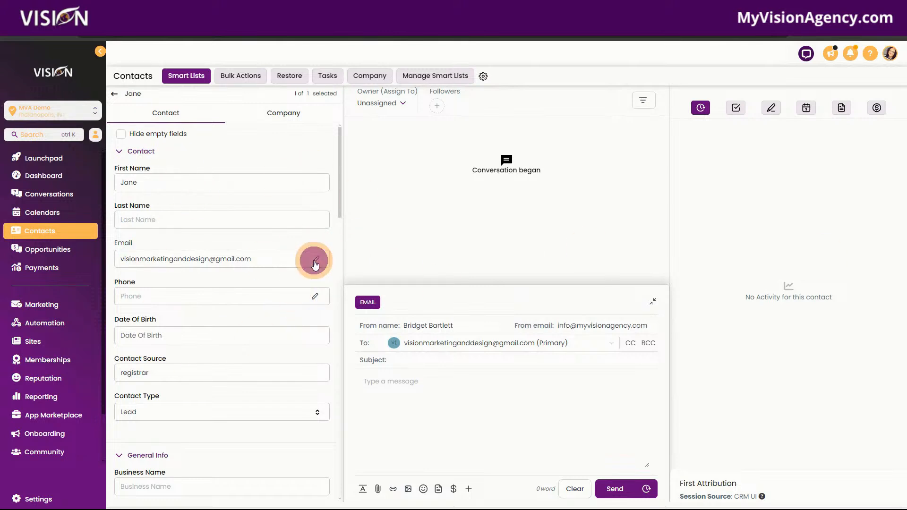
click(302, 301)
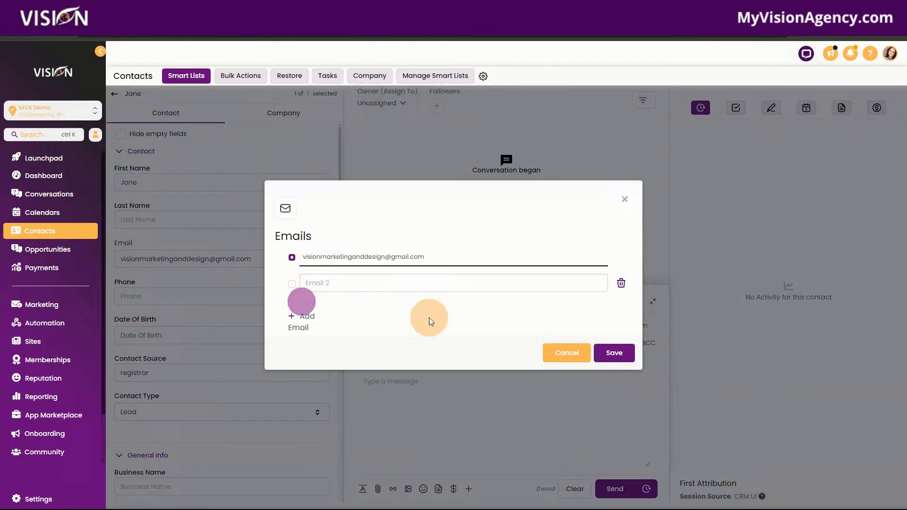
click(364, 283)
key(ctrl+v)
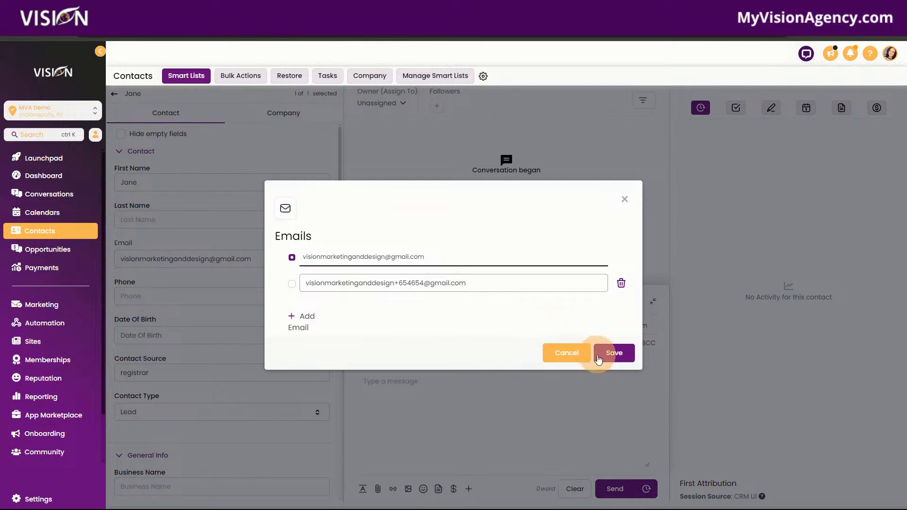
click(613, 353)
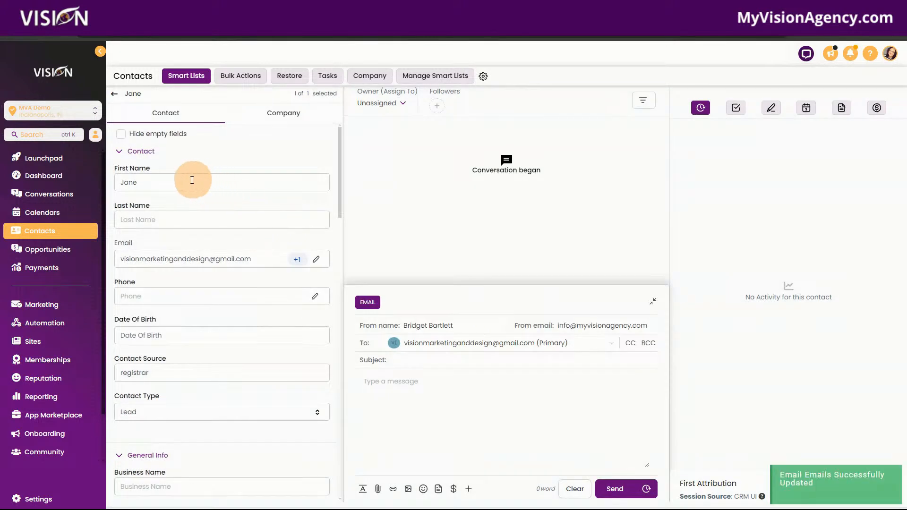
Review the merged contact's primary and additional email addresses, close them without changes and return to the contact list.
drag(258, 258, 124, 258)
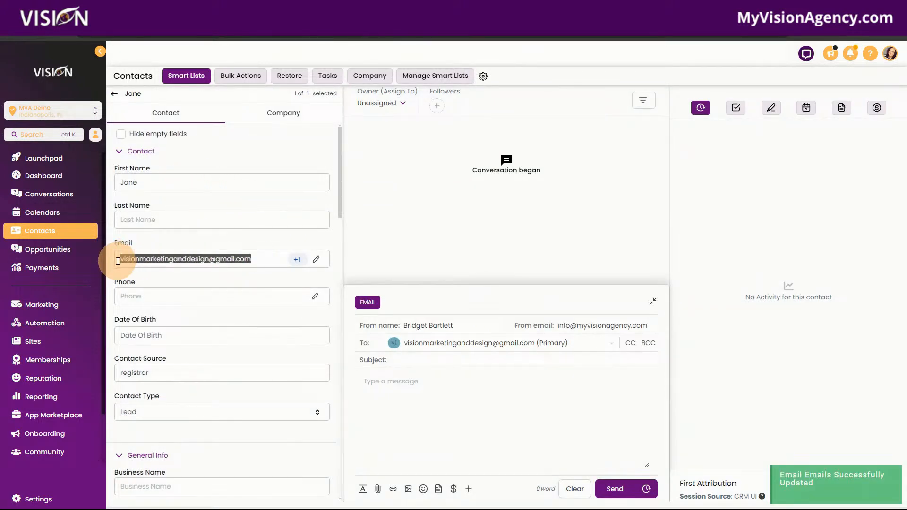
click(312, 259)
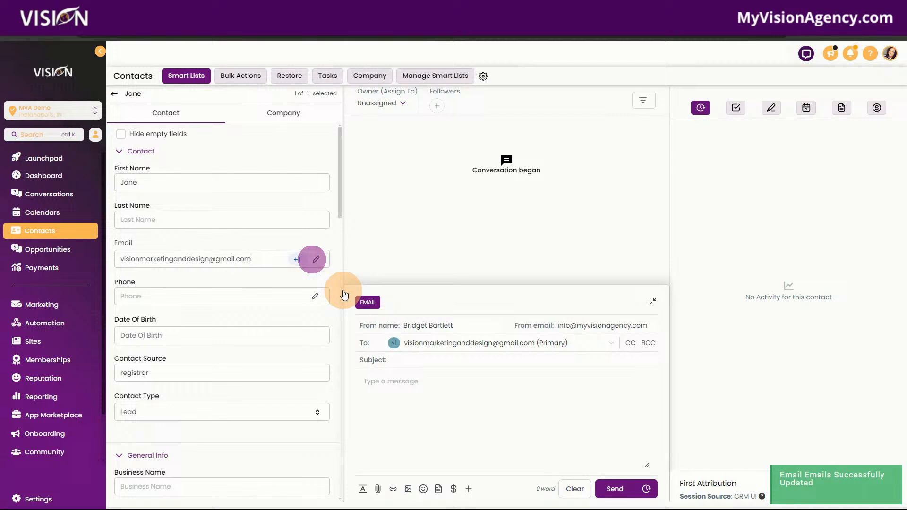
click(316, 259)
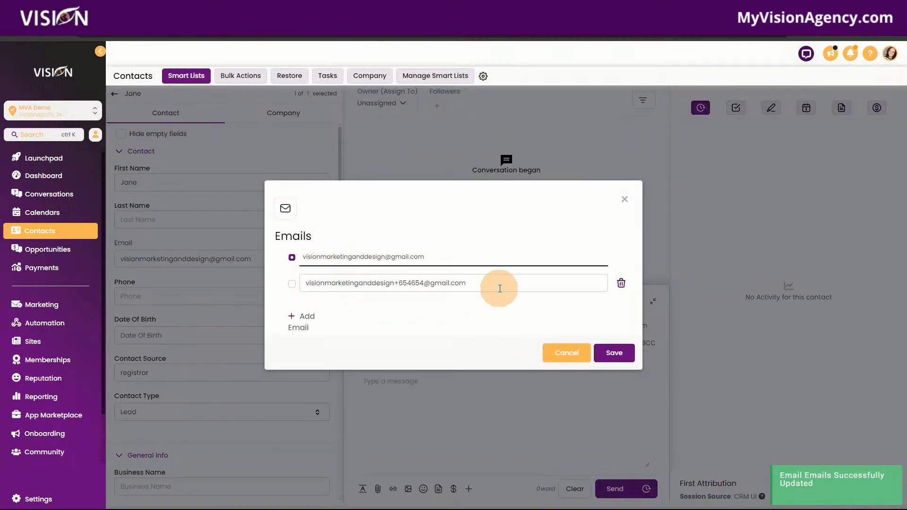
drag(496, 285, 311, 284)
click(554, 354)
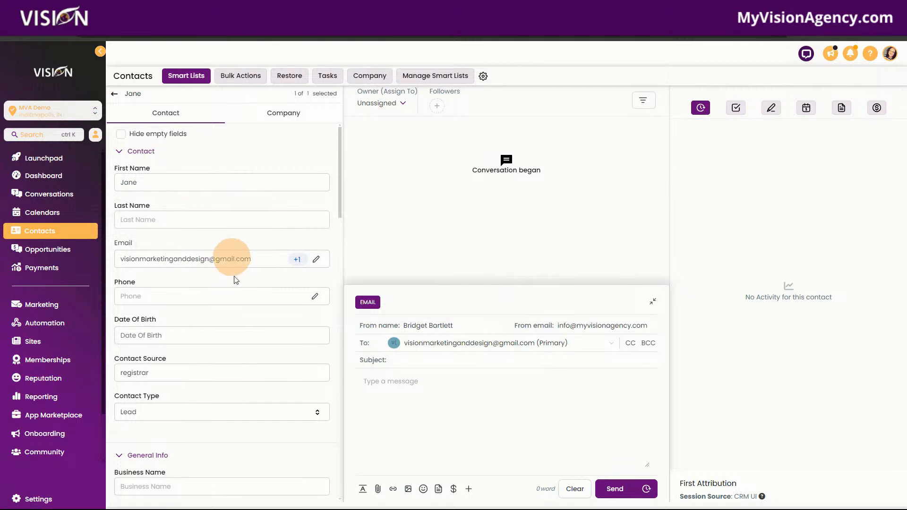
click(114, 94)
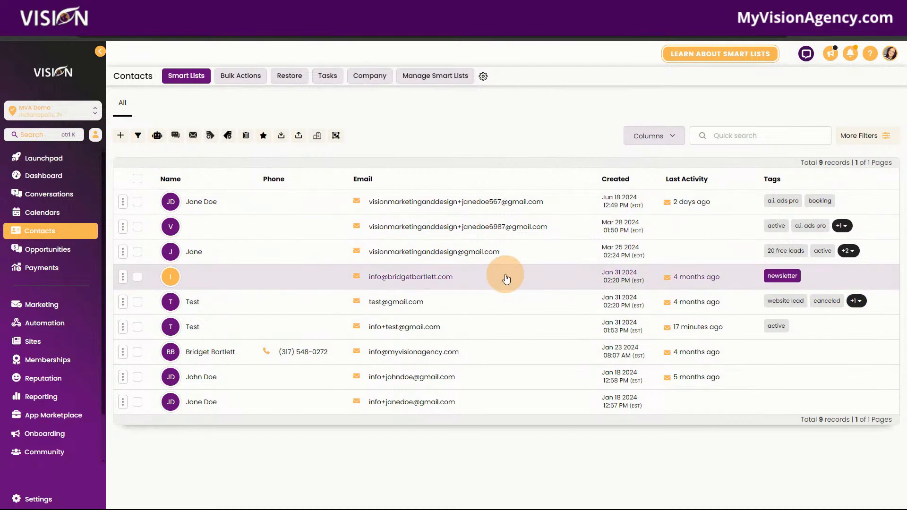
Hide the Phone column from the contact list.
click(671, 138)
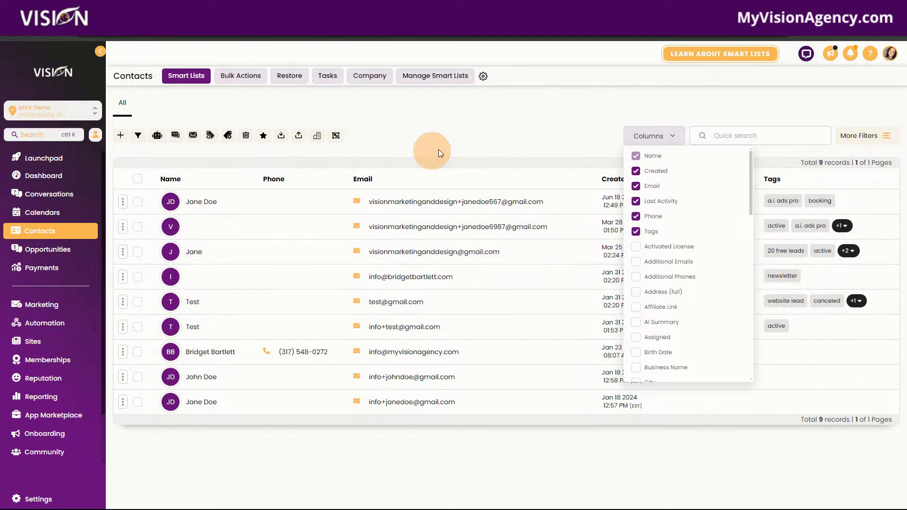
click(637, 216)
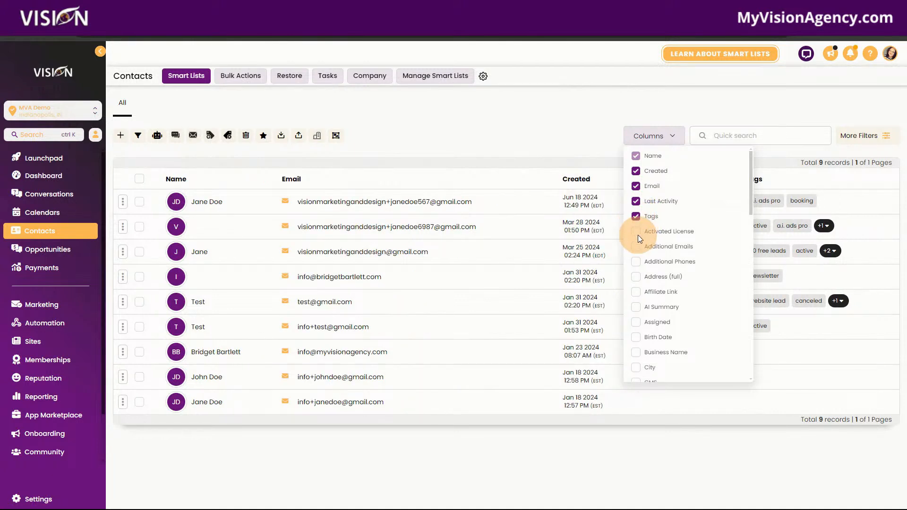
Try showing the Birth Date and City columns in the contact list, removing each again, and close the column choices.
click(635, 337)
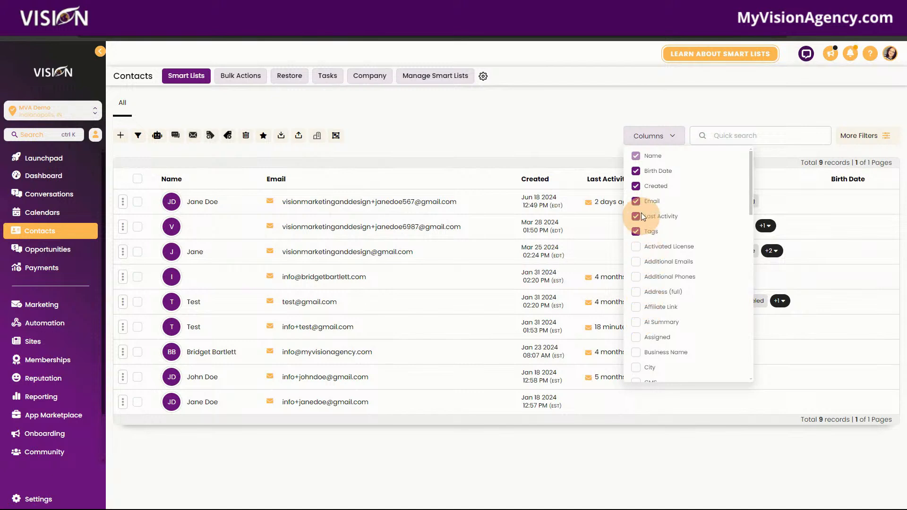
click(636, 170)
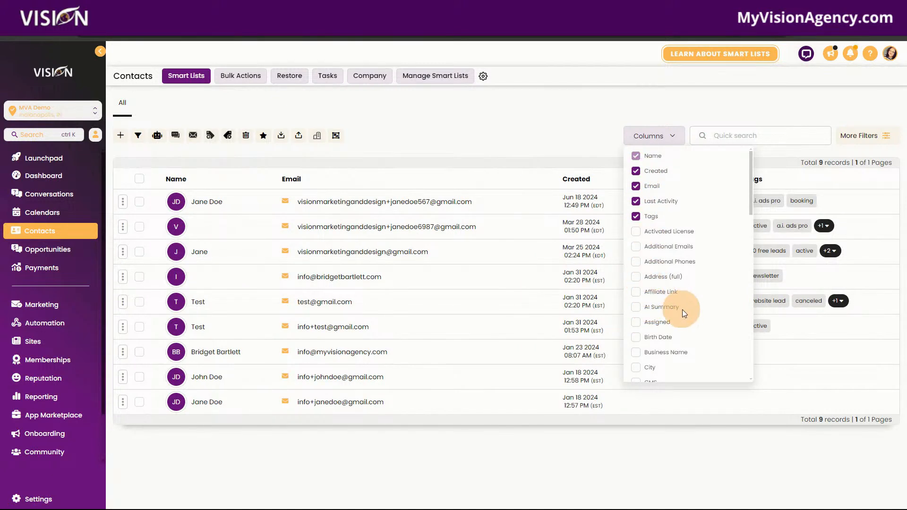
scroll(683, 311, down, 10)
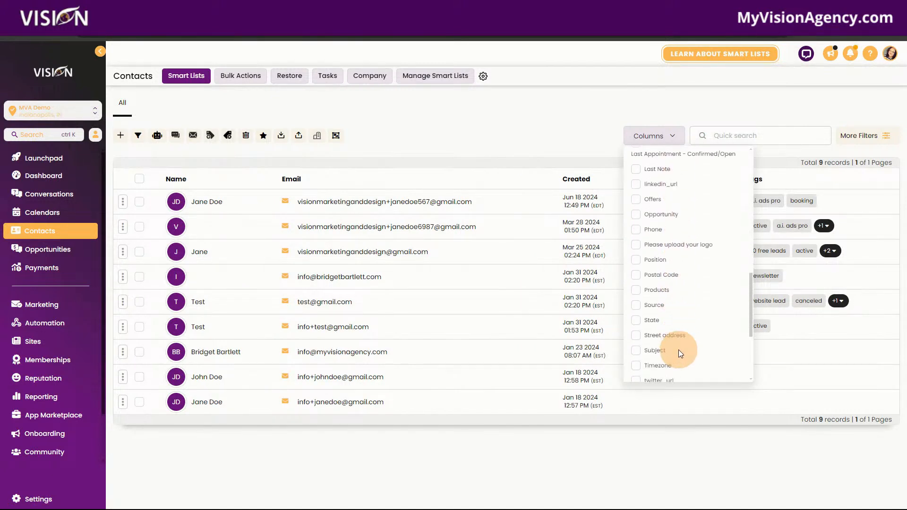
scroll(680, 350, up, 3)
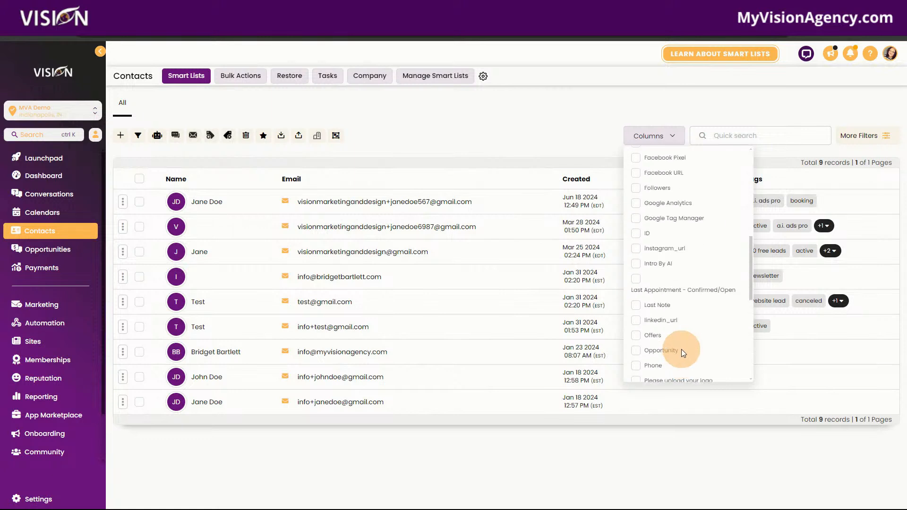
scroll(681, 349, up, 5)
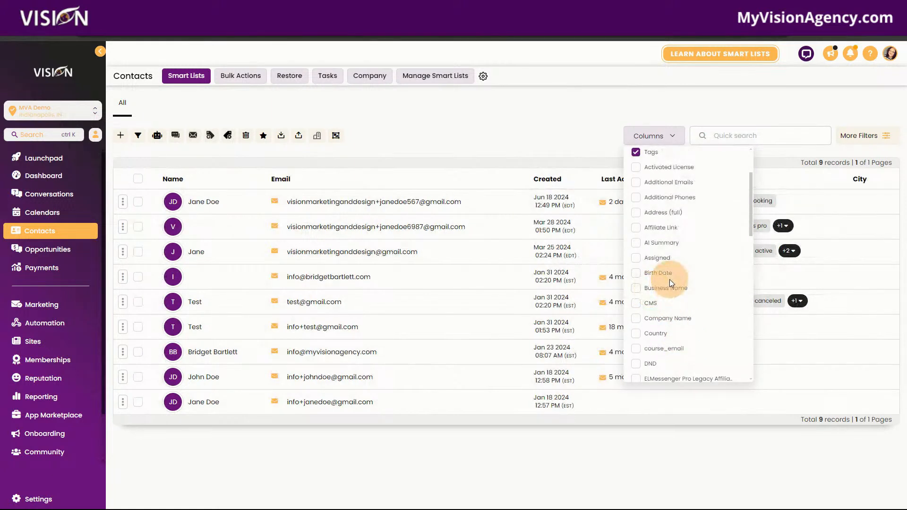
scroll(667, 282, up, 3)
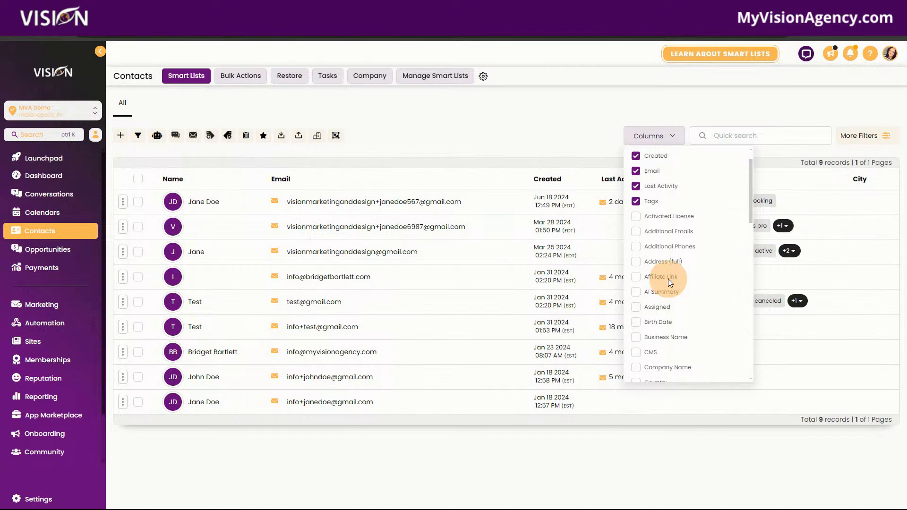
click(637, 171)
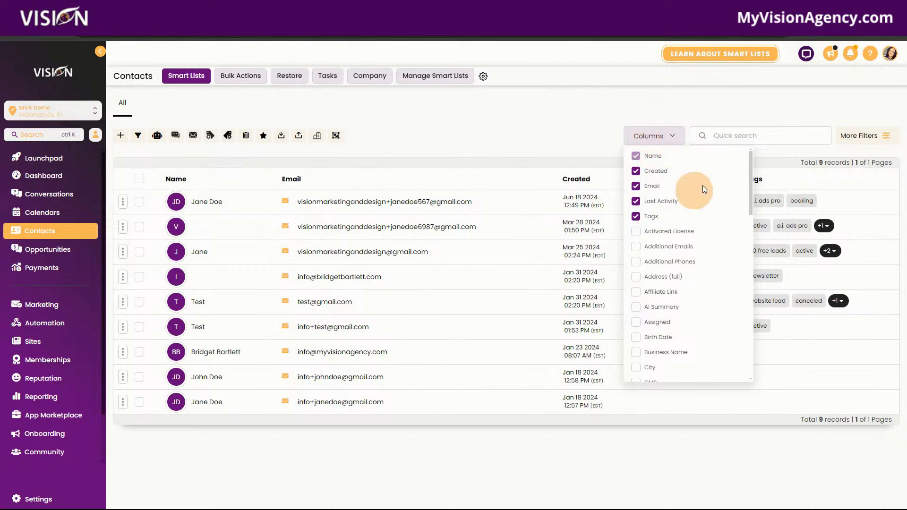
click(654, 137)
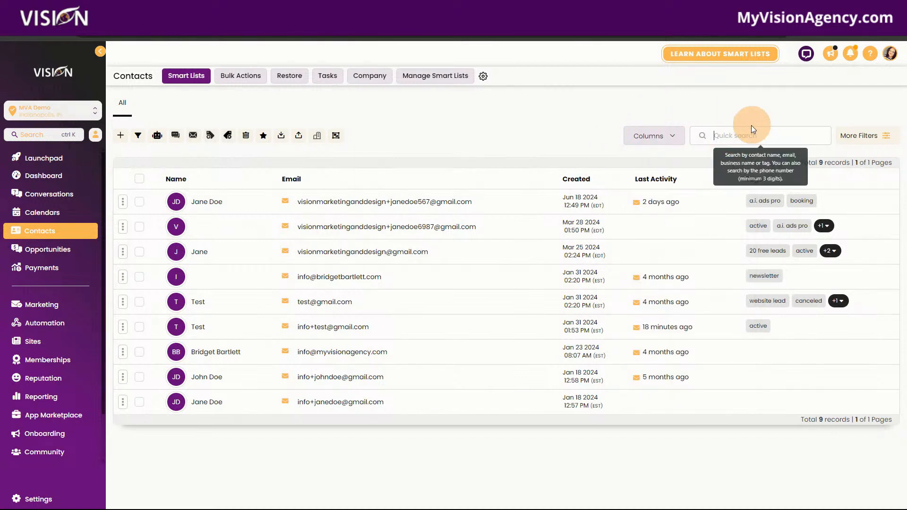
Search the contact list quickly by a contact's first name.
click(751, 136)
text(jane)
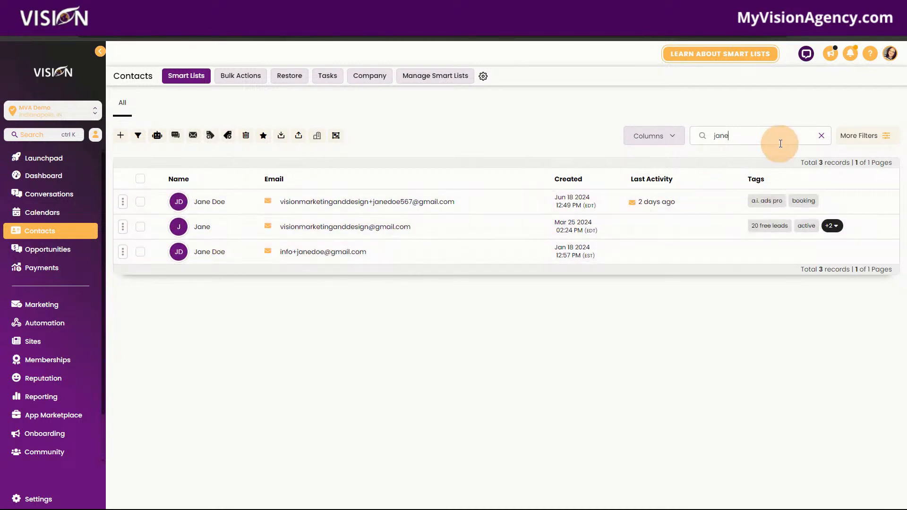
Open the additional contact filters and examine the conditions offered for Business Name, Email and Tag.
click(871, 137)
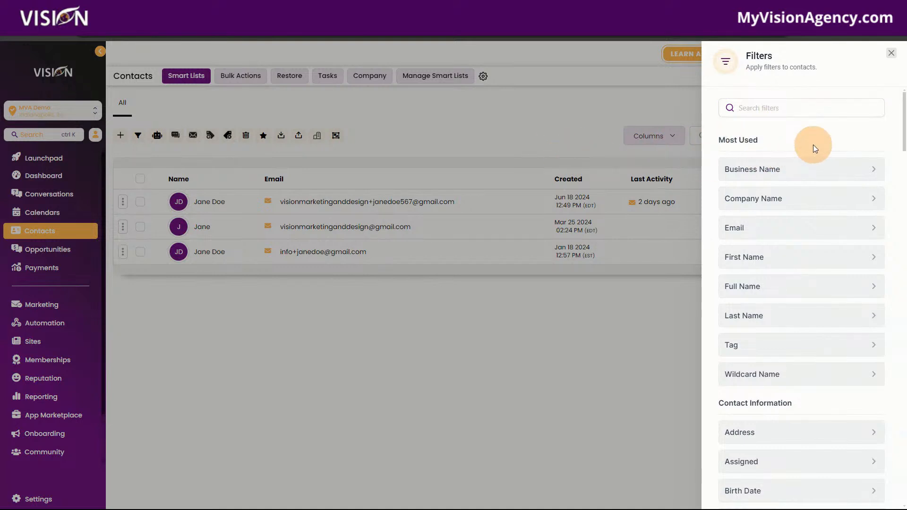
click(766, 171)
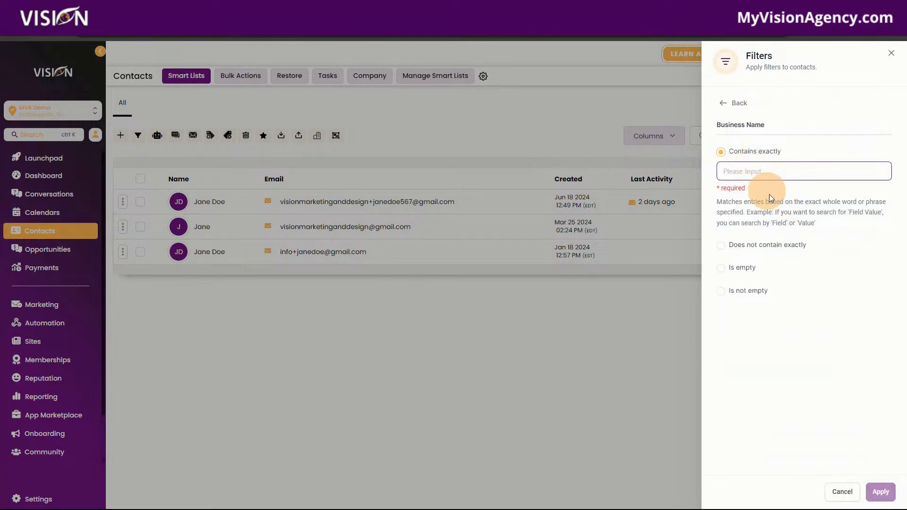
click(723, 102)
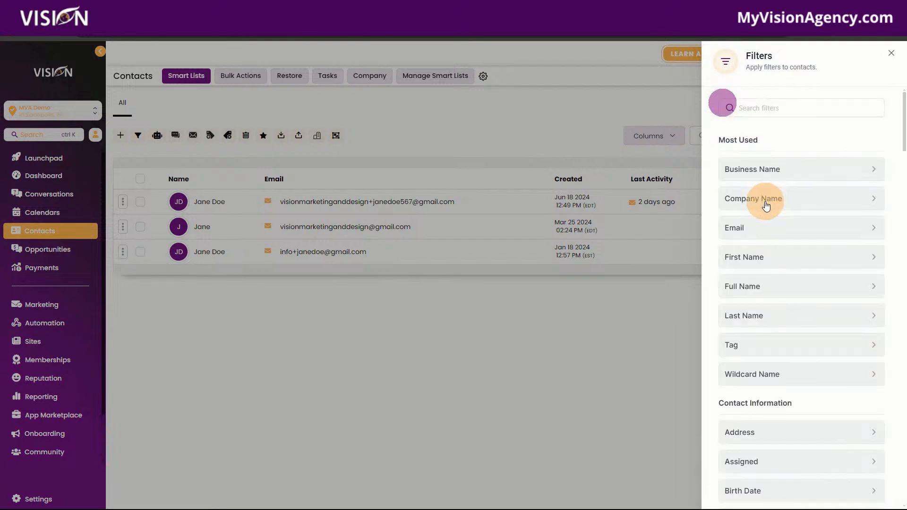
click(765, 228)
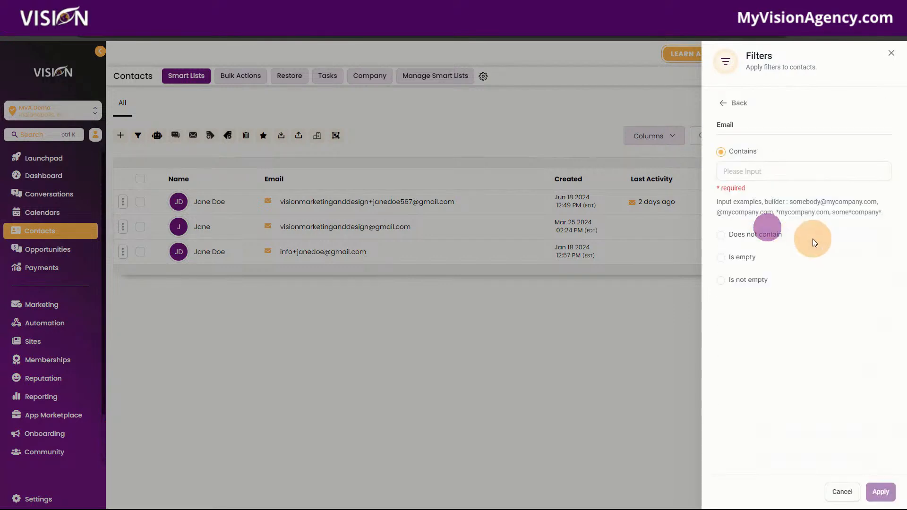
click(723, 103)
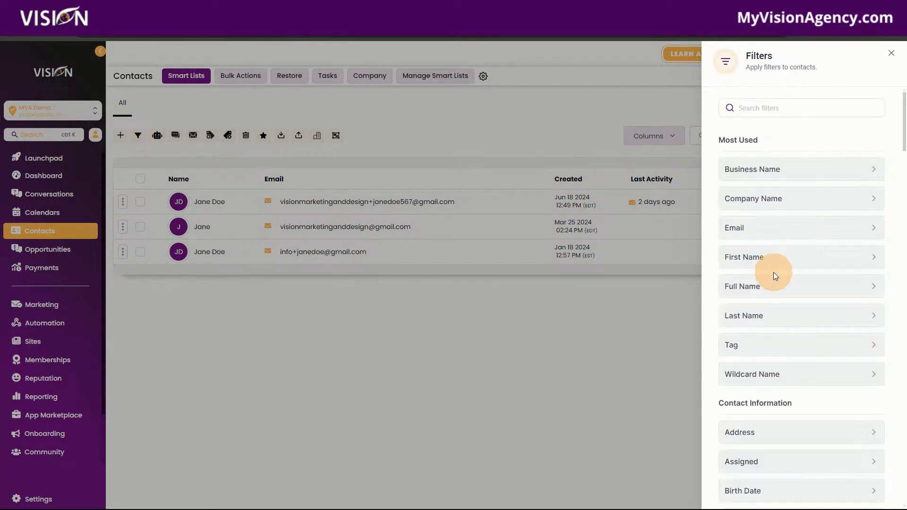
scroll(795, 279, down, 3)
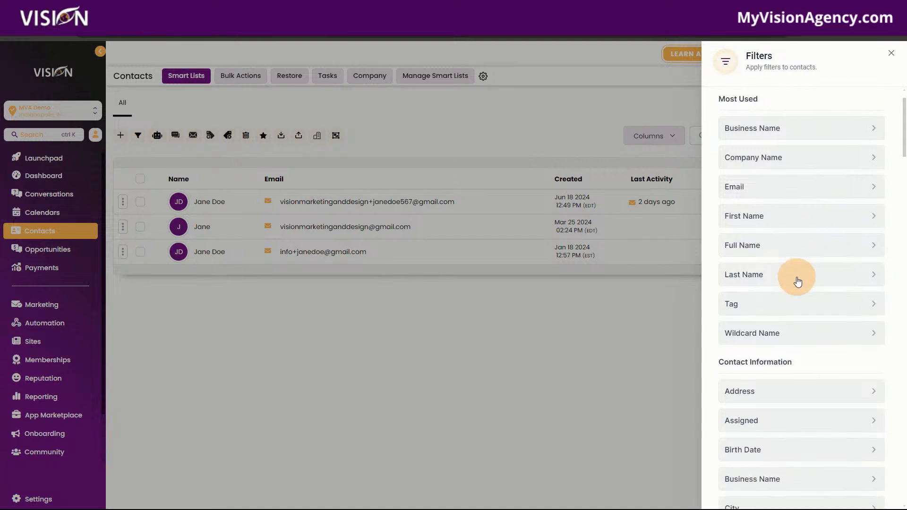
click(741, 208)
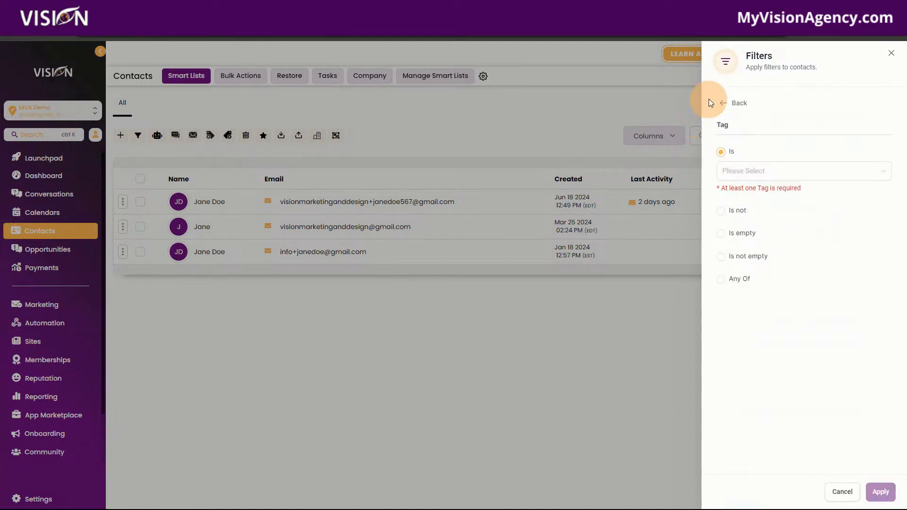
click(724, 104)
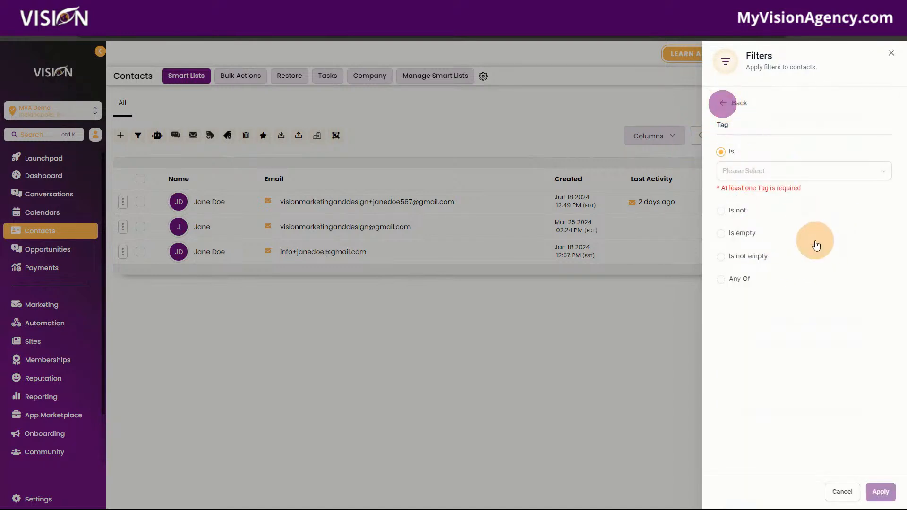
Examine the available contact information, contact activity, opportunity, membership and attribution filters, and close them without applying any.
scroll(806, 291, down, 4)
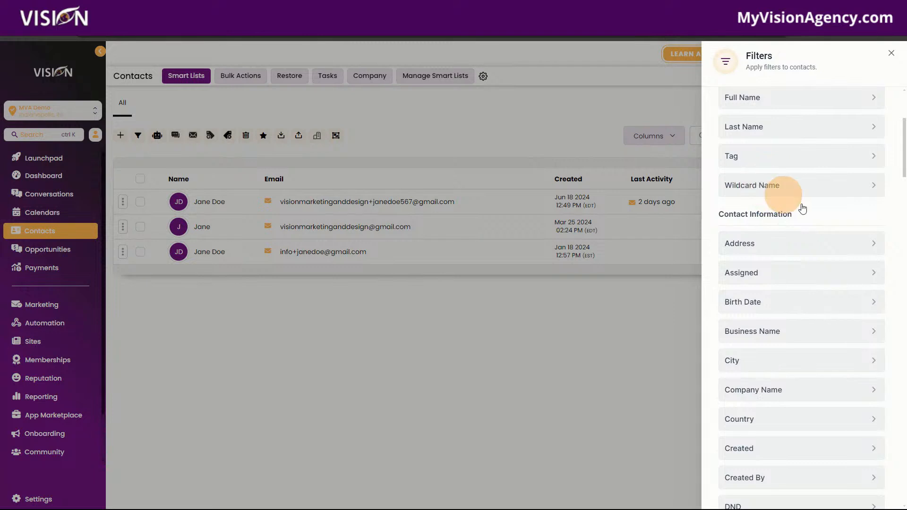
scroll(821, 336, down, 3)
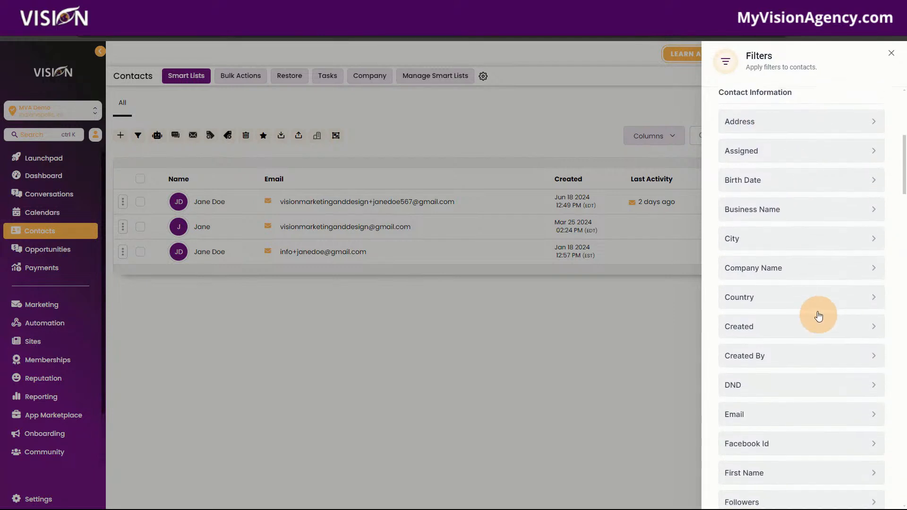
scroll(792, 266, down, 1)
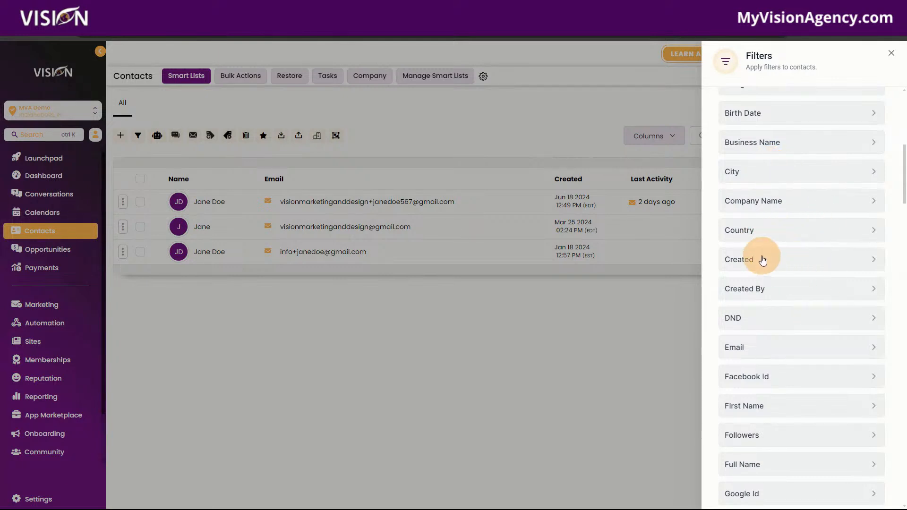
scroll(817, 372, down, 3)
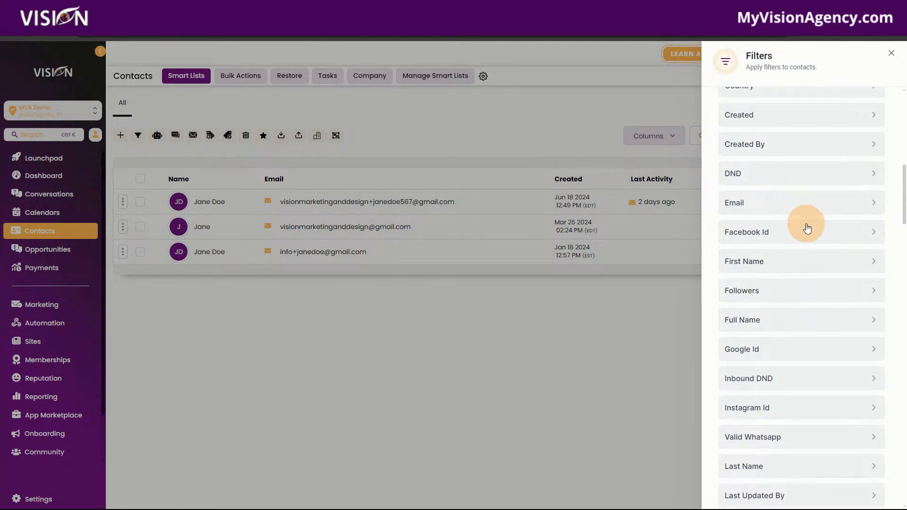
scroll(807, 228, down, 10)
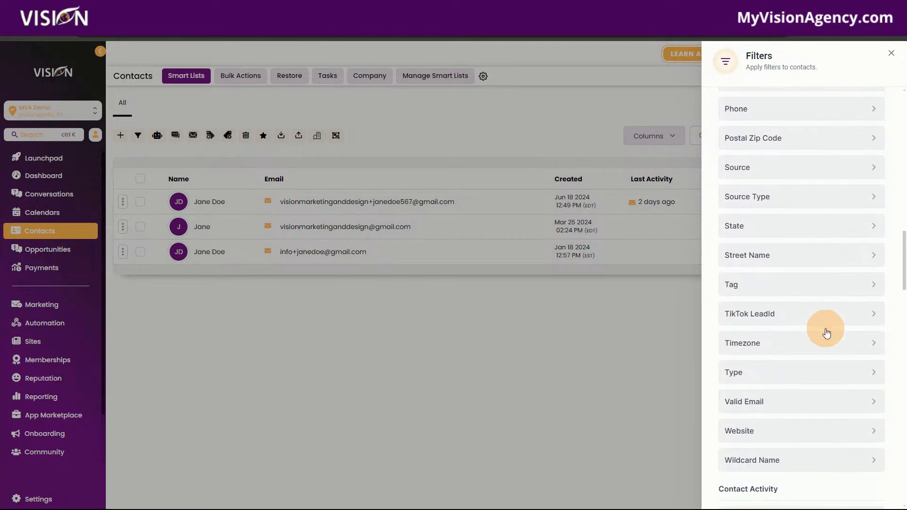
scroll(826, 334, down, 10)
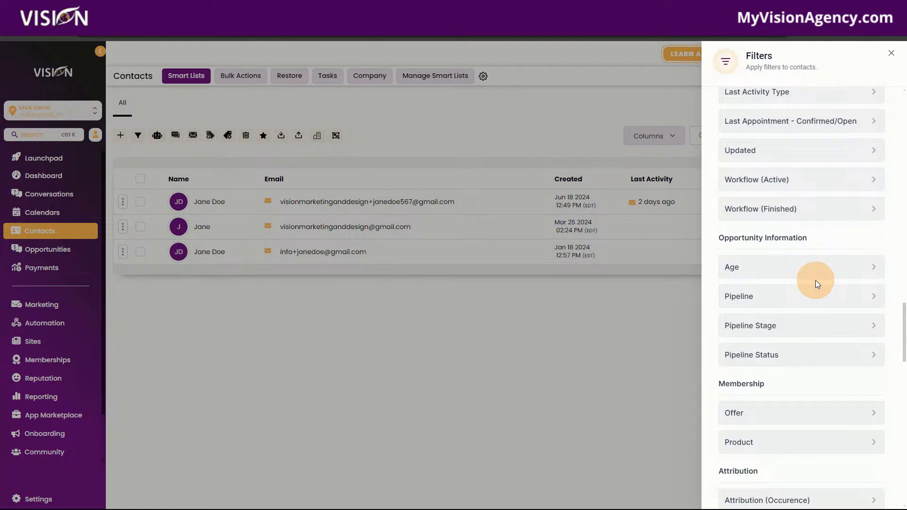
scroll(815, 280, down, 2)
scroll(806, 285, down, 1)
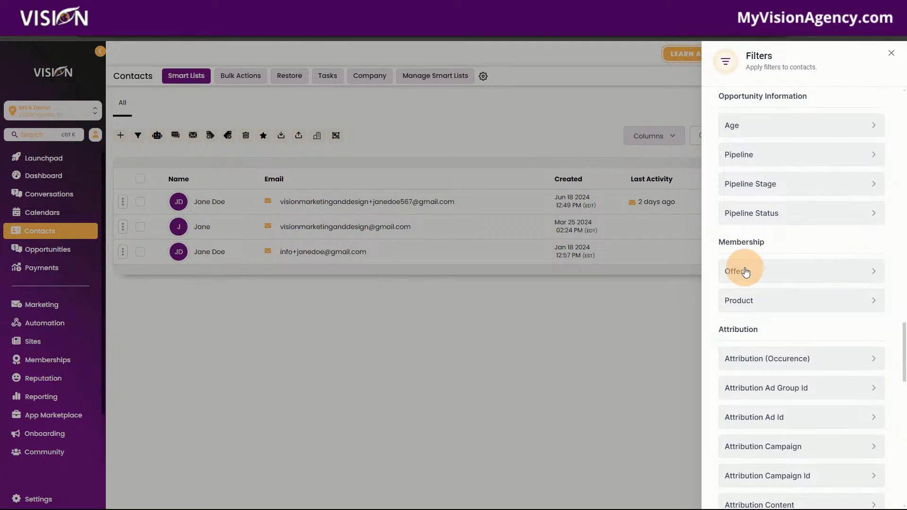
click(885, 54)
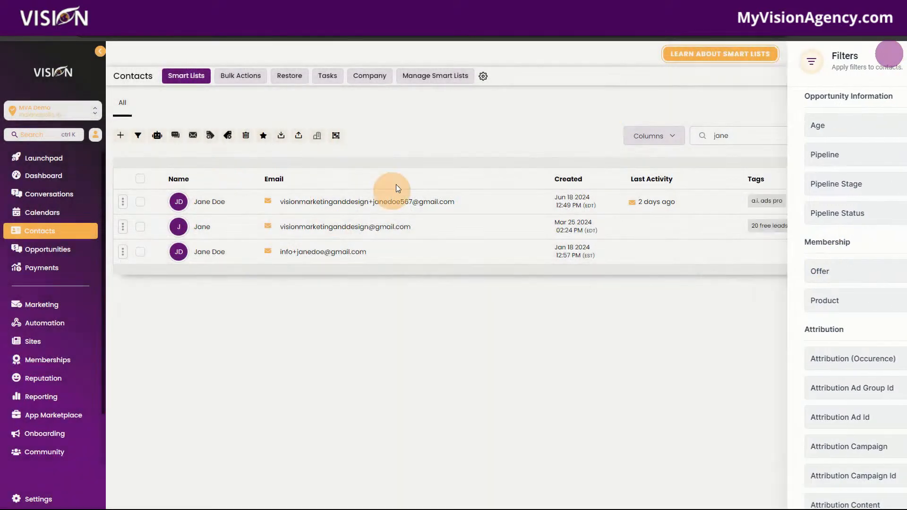
Clear the quick search so the contact list is unfiltered.
drag(736, 131, 708, 135)
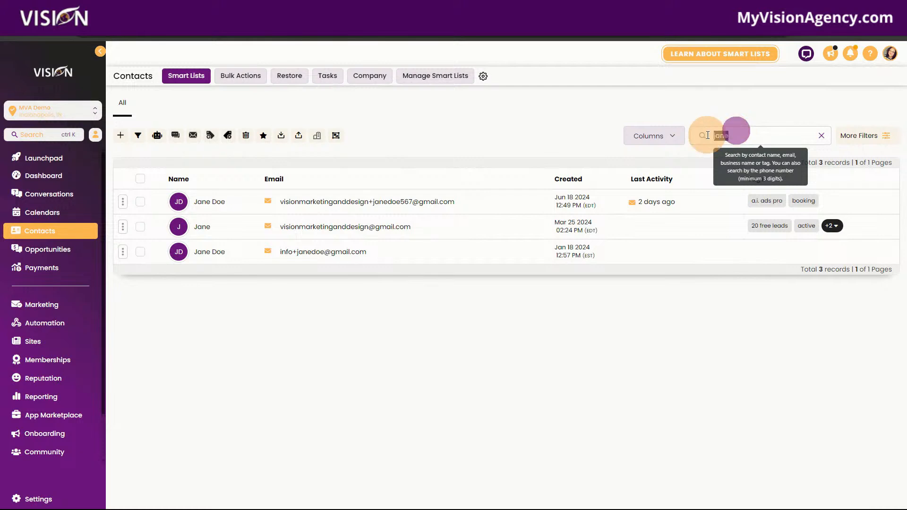
key(BackSpace)
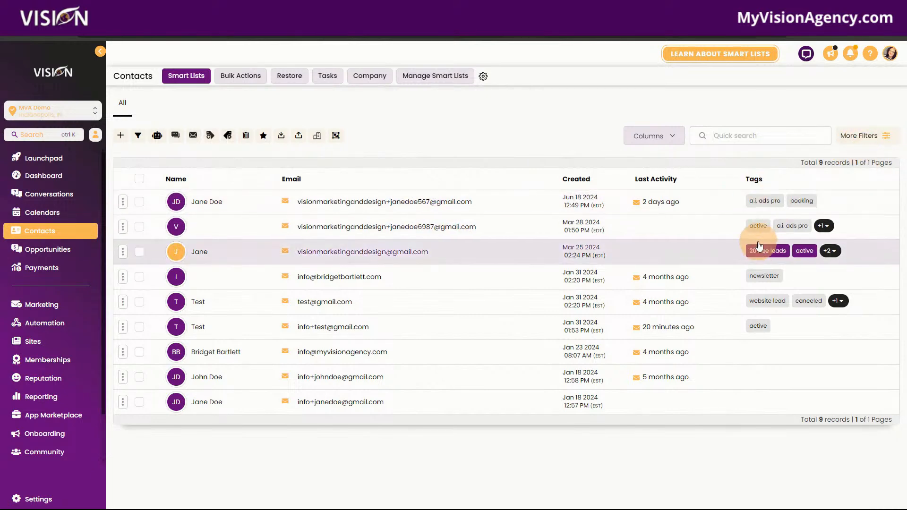
Open the seventh contact in the list, add the existing "newsletter" tag to the record and return to the contact list.
click(205, 357)
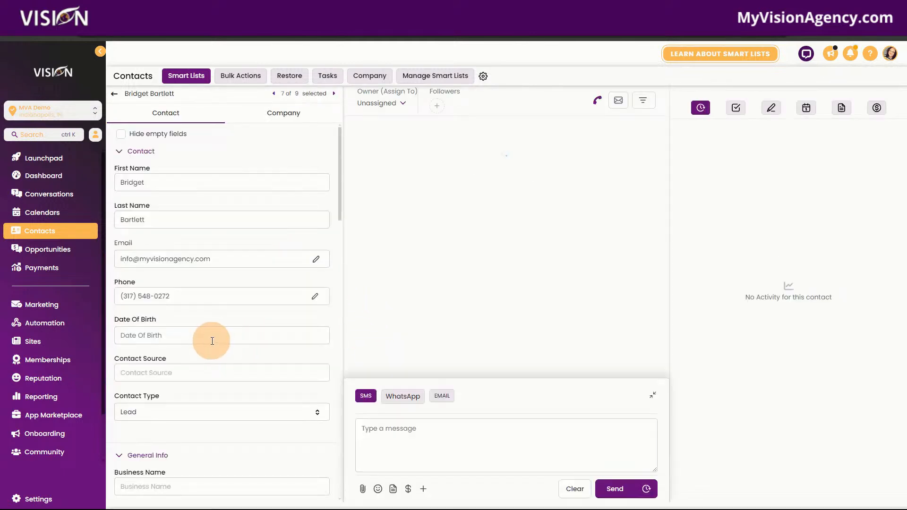
scroll(239, 350, down, 4)
scroll(236, 364, down, 10)
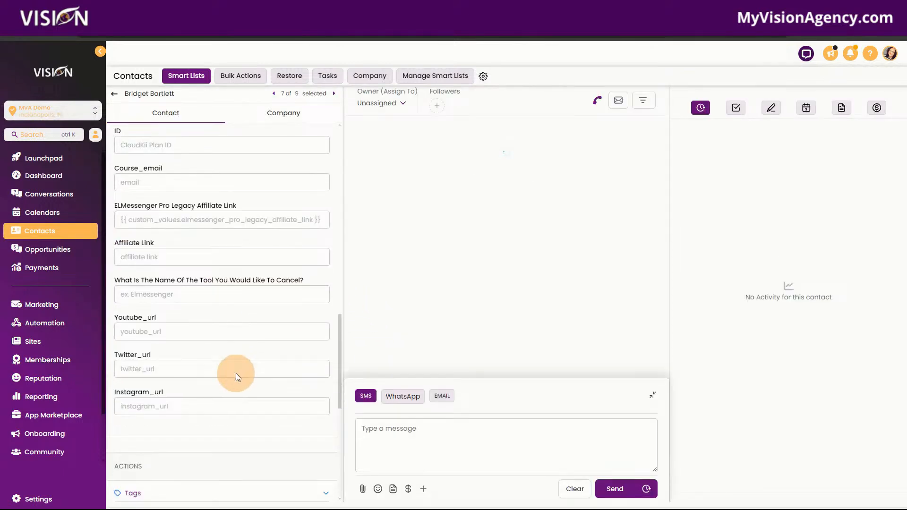
click(181, 155)
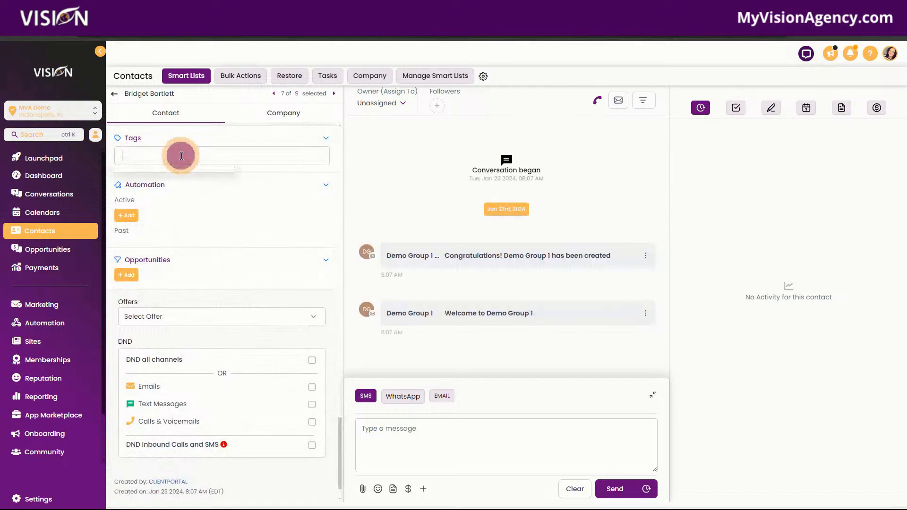
text(news)
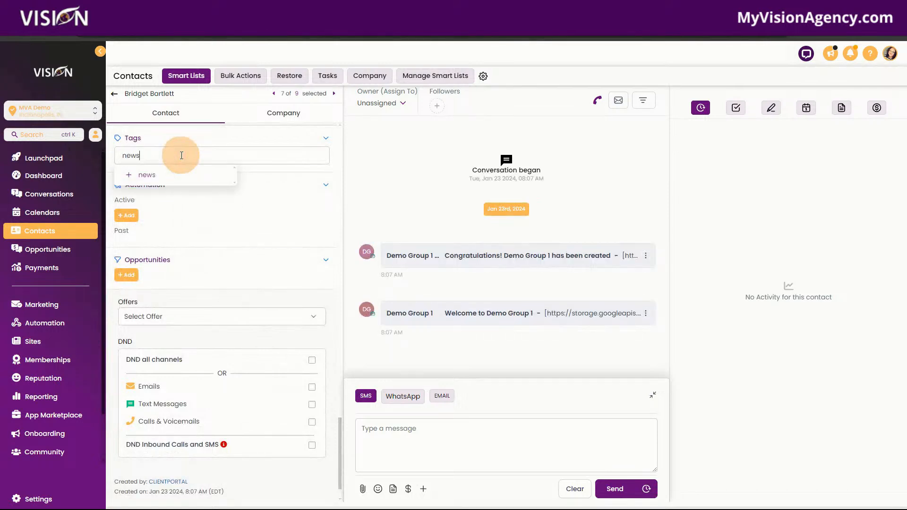
click(163, 173)
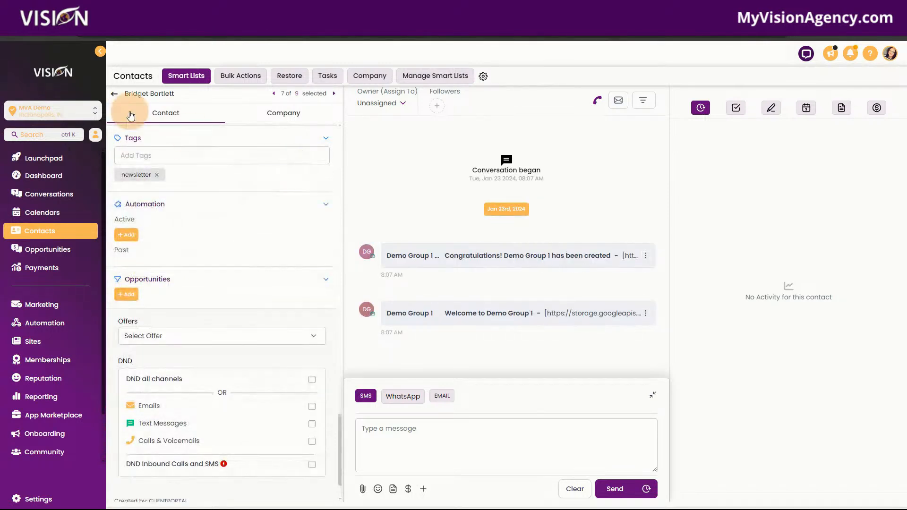
click(116, 96)
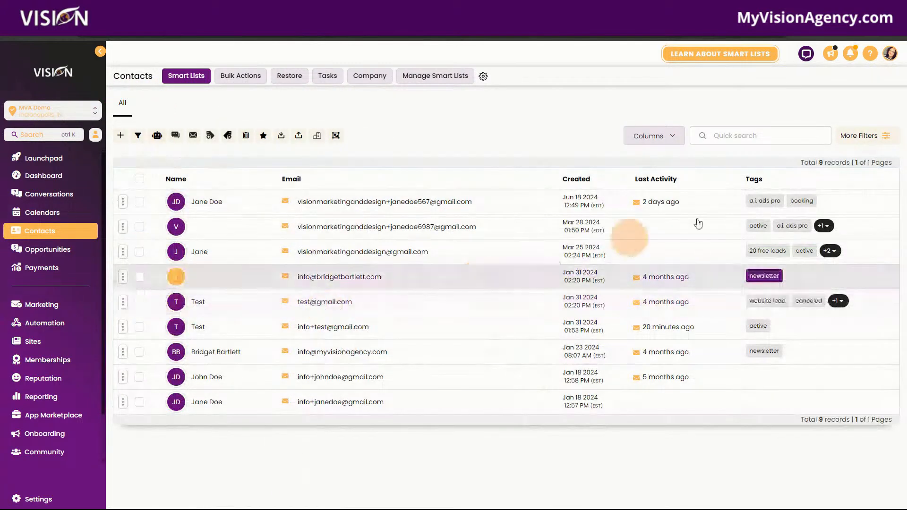
Filter the contact list to contacts whose Tag is "newsletter" and check the number of matching records.
click(873, 136)
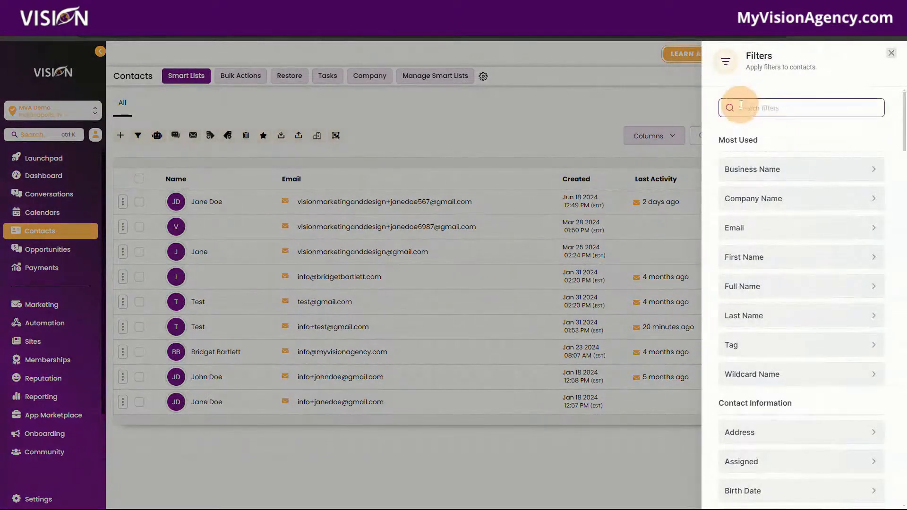
click(736, 343)
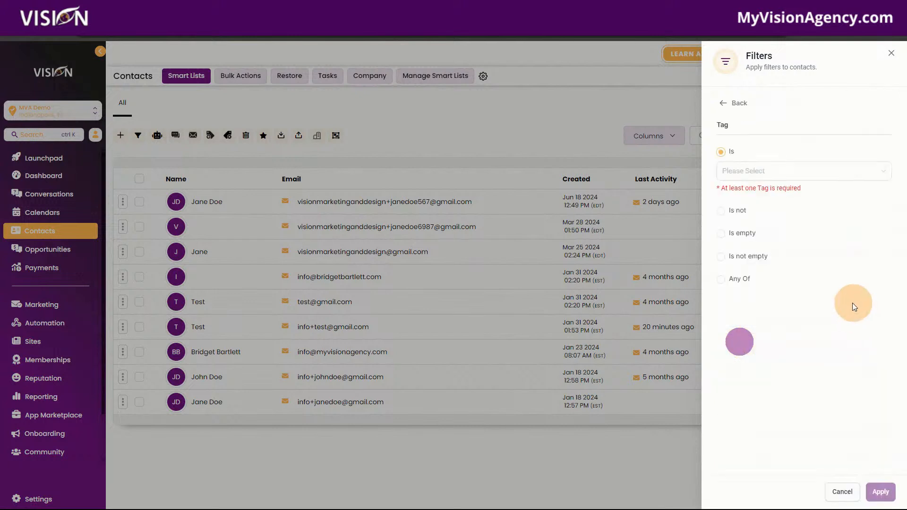
click(734, 169)
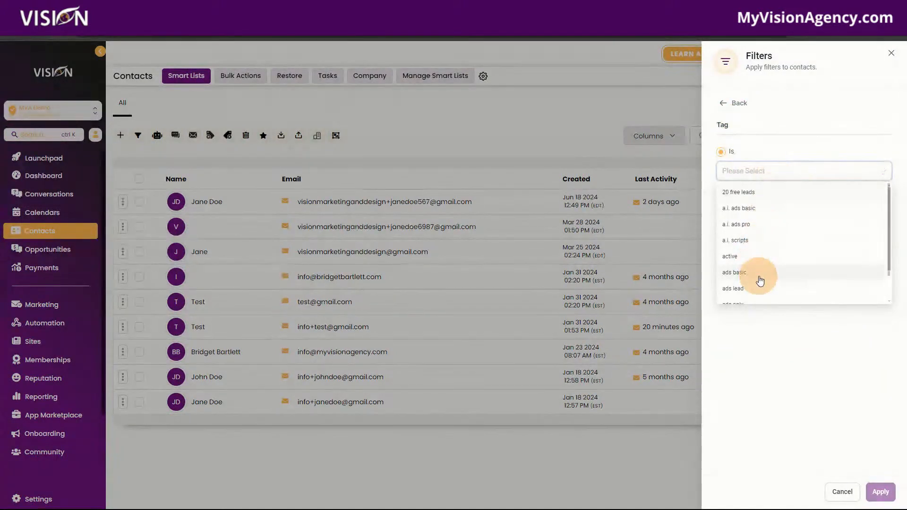
scroll(765, 278, down, 2)
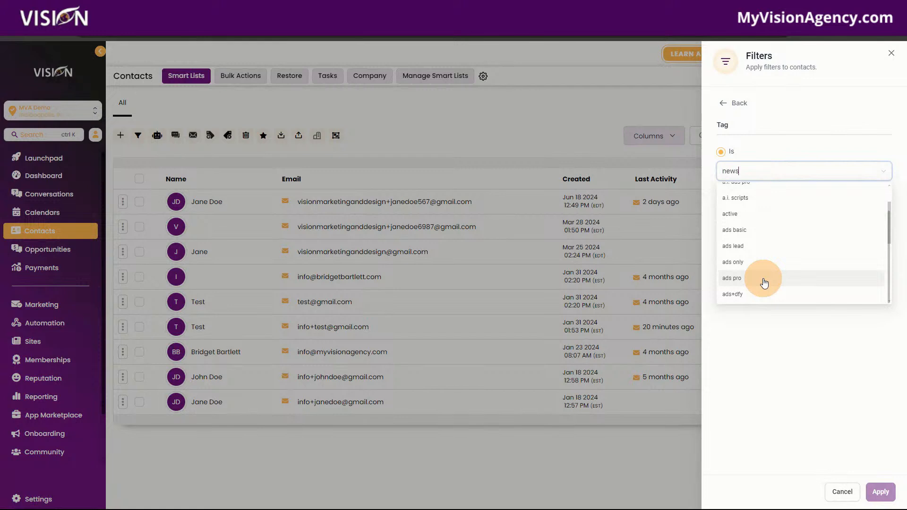
click(748, 190)
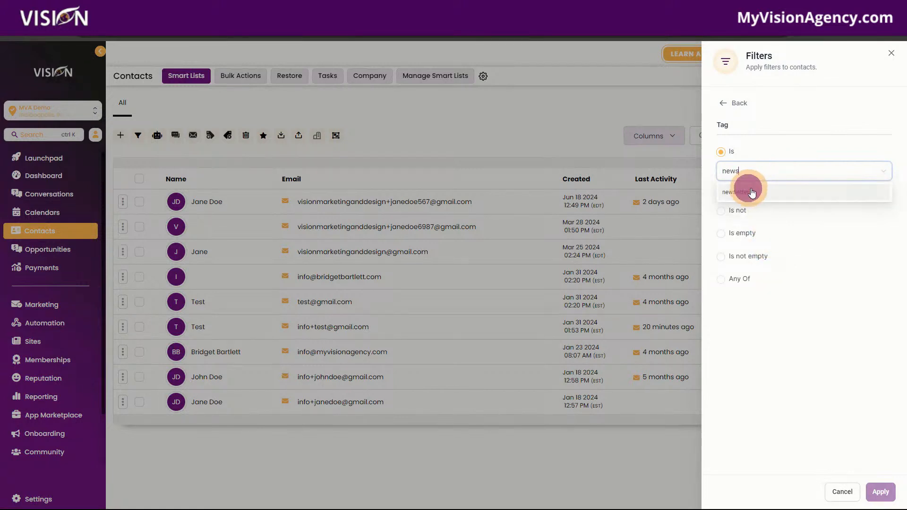
click(880, 492)
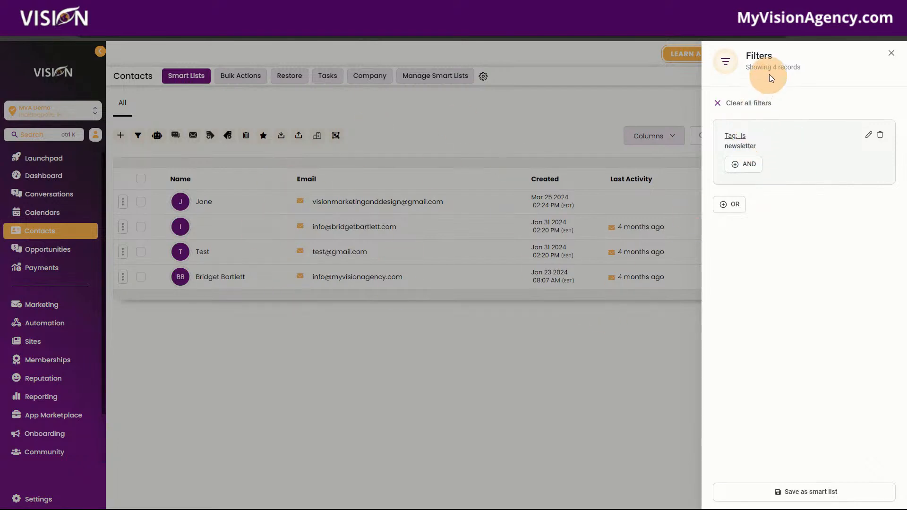
drag(799, 67, 754, 67)
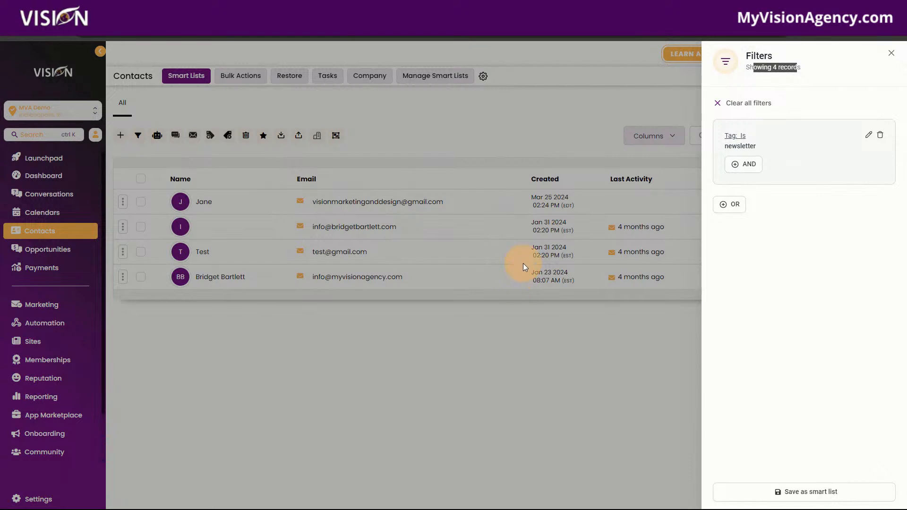
Save the filtered contacts as a smart list named "Newsletter".
click(803, 494)
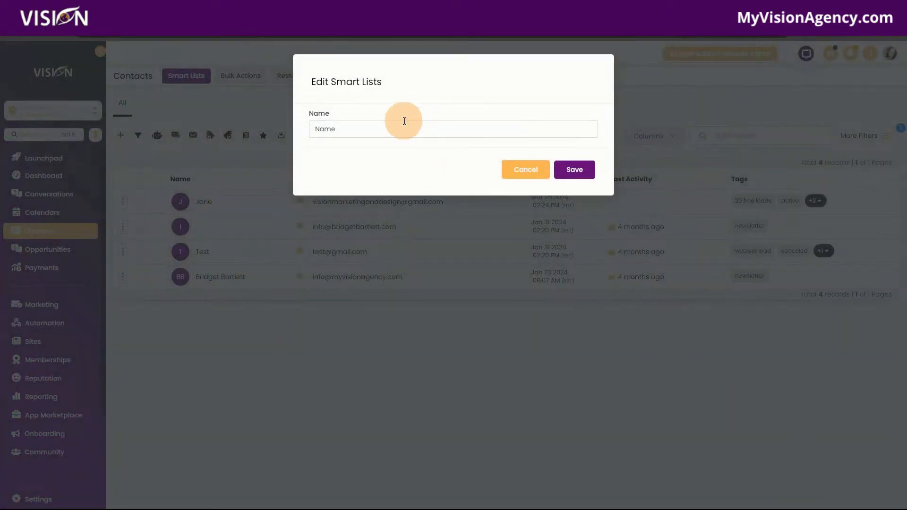
click(405, 122)
text(Newsletter)
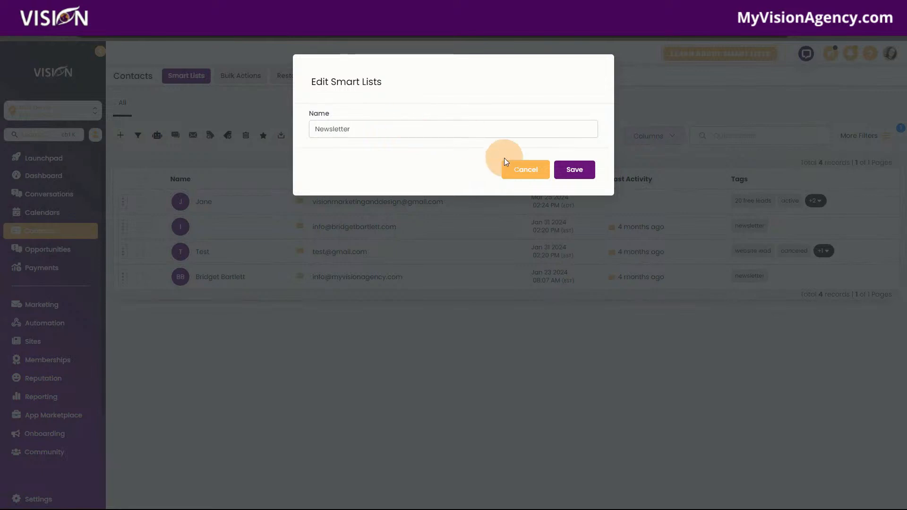
click(585, 171)
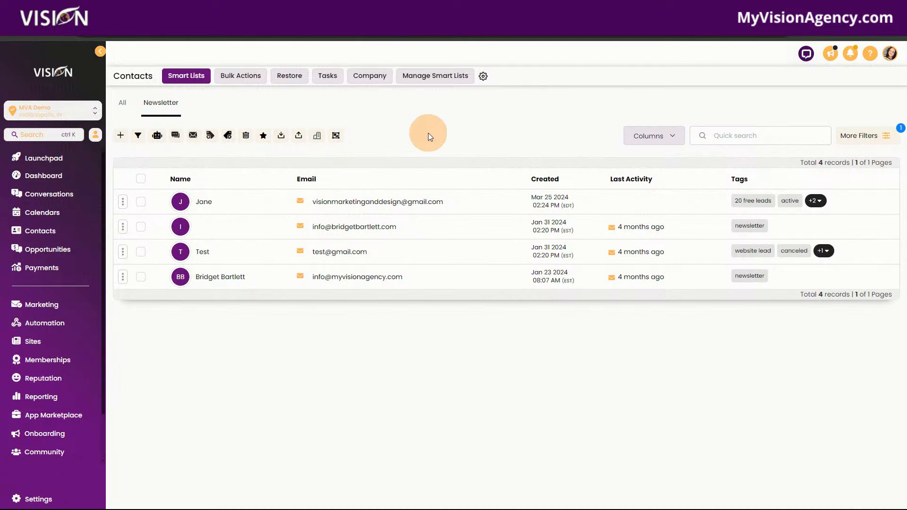
Add an AND condition to the Newsletter list's filters requiring that Email is not empty.
click(857, 141)
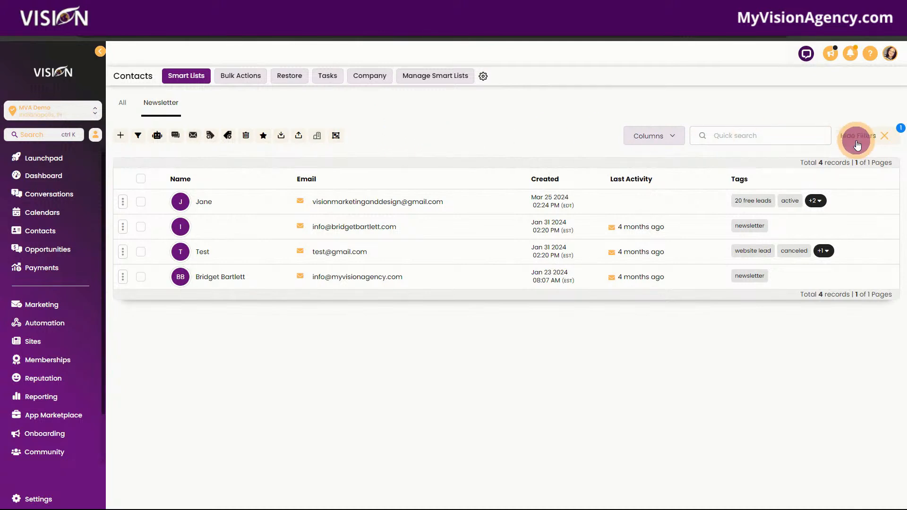
click(749, 165)
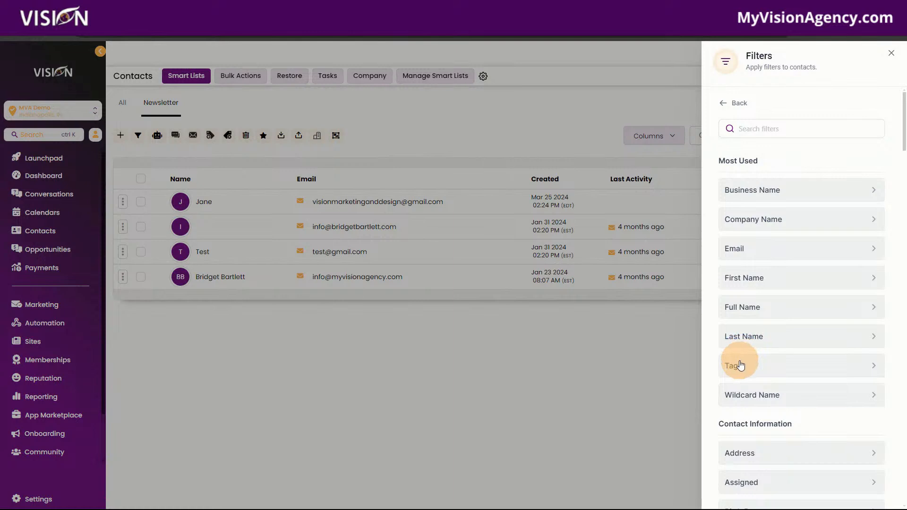
click(747, 247)
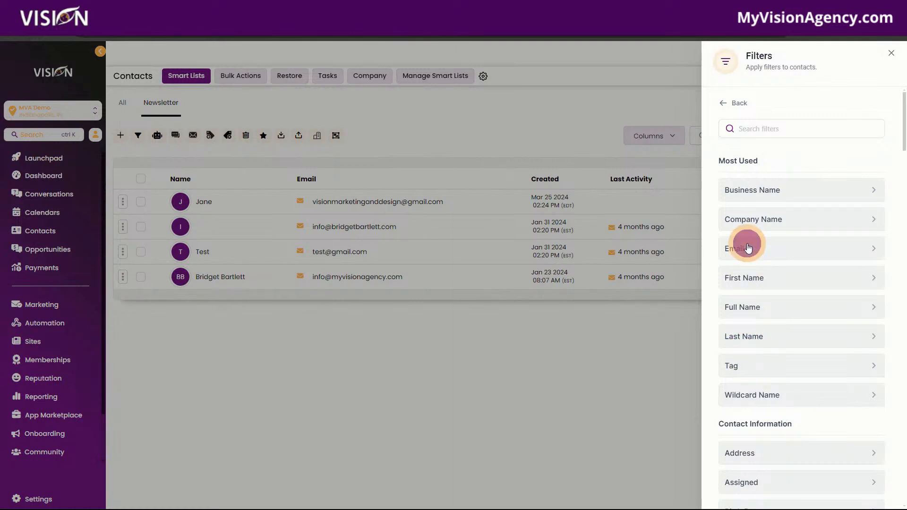
click(750, 166)
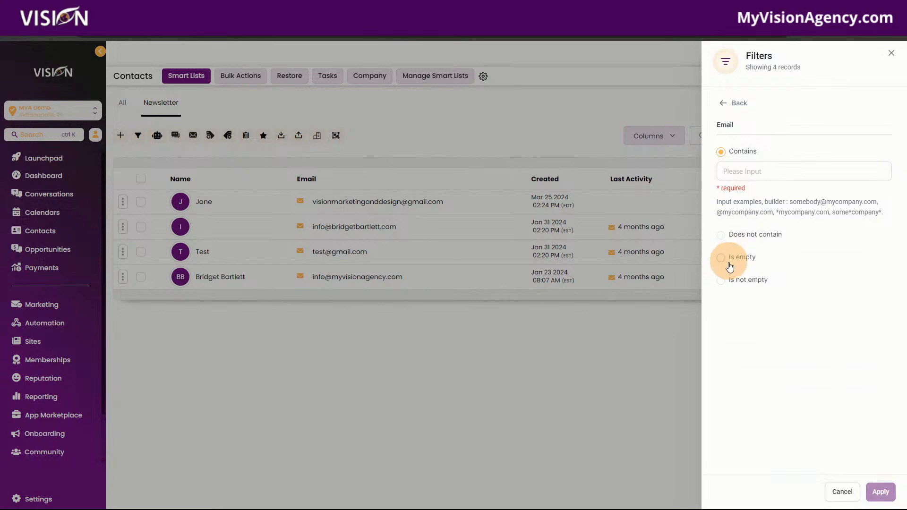
click(721, 281)
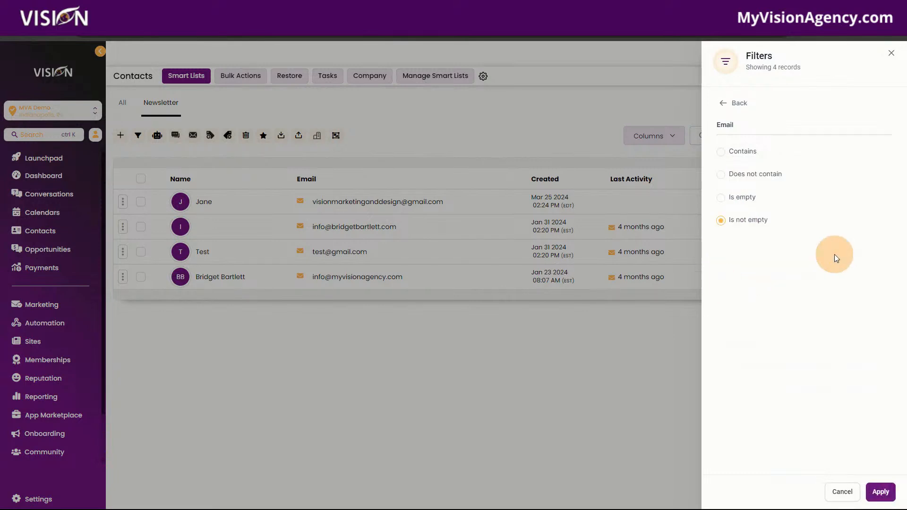
click(879, 492)
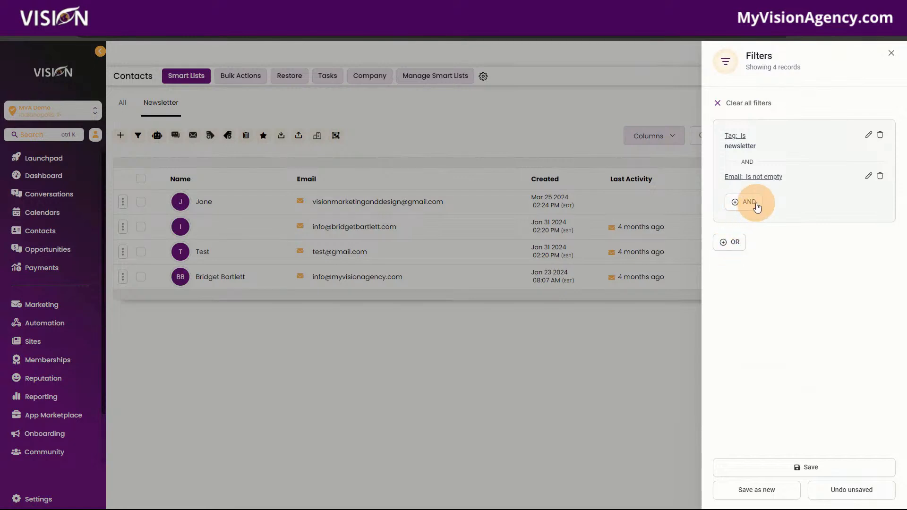
Try an OR condition for contacts whose Tag is "active", check the matching record count, and delete the condition.
click(730, 243)
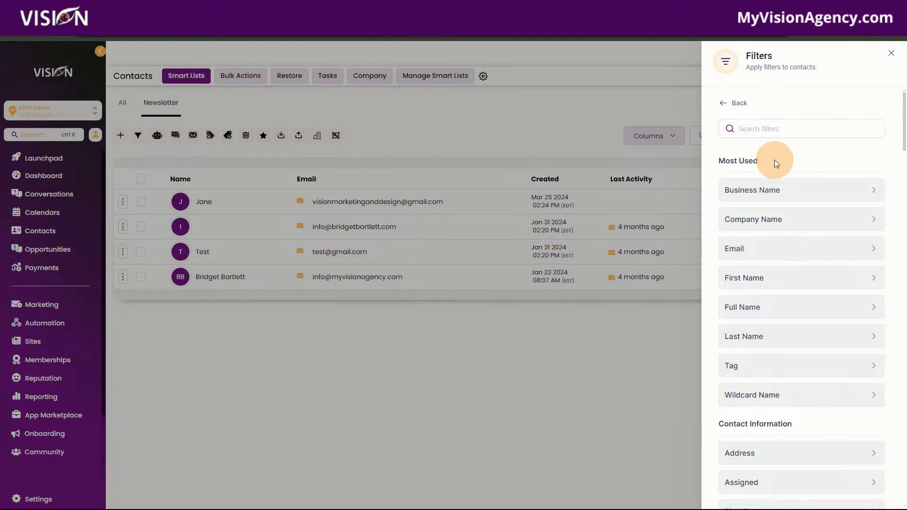
scroll(785, 331, down, 3)
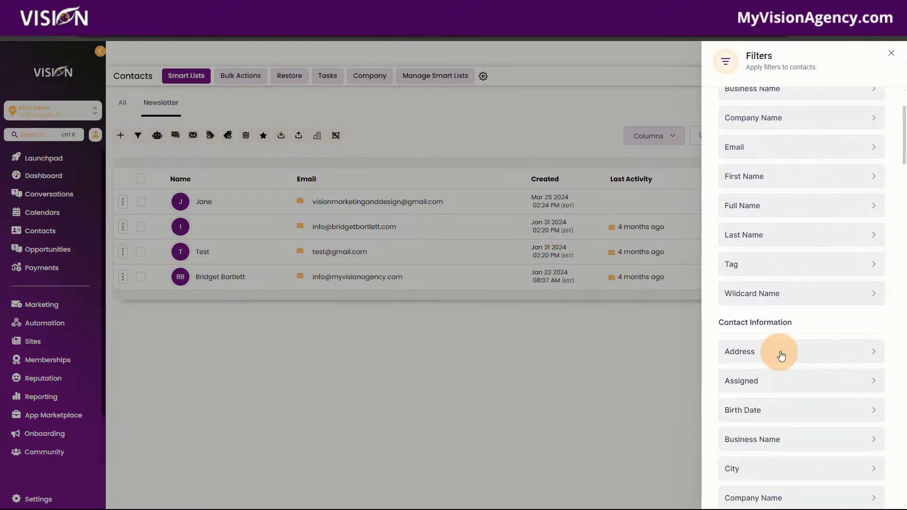
scroll(784, 354, down, 4)
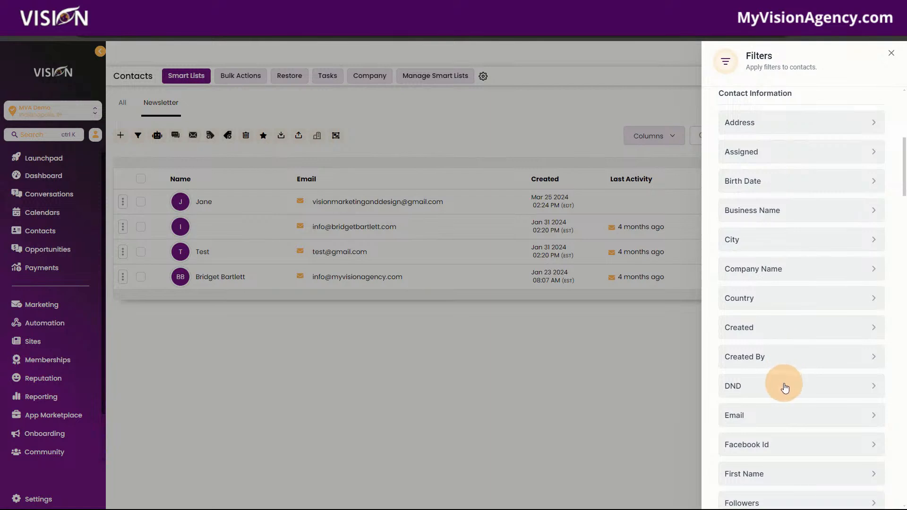
scroll(787, 378, up, 7)
click(730, 365)
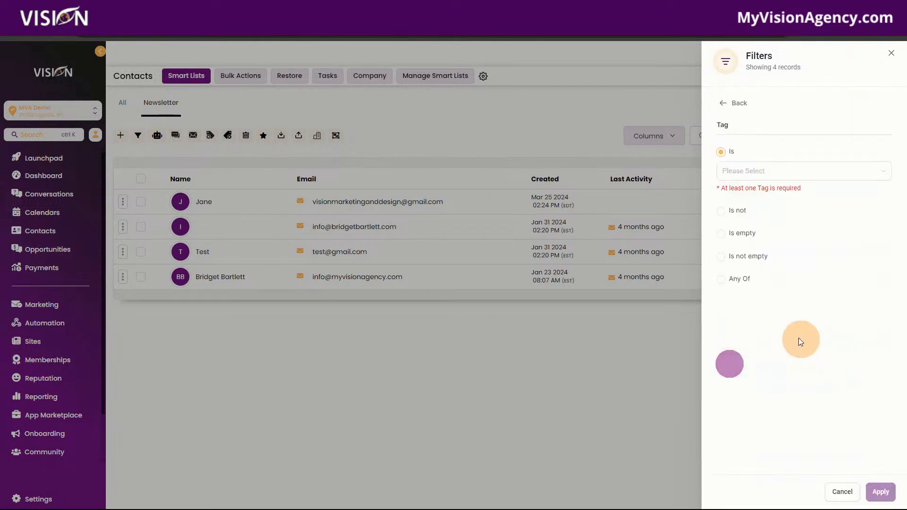
click(736, 177)
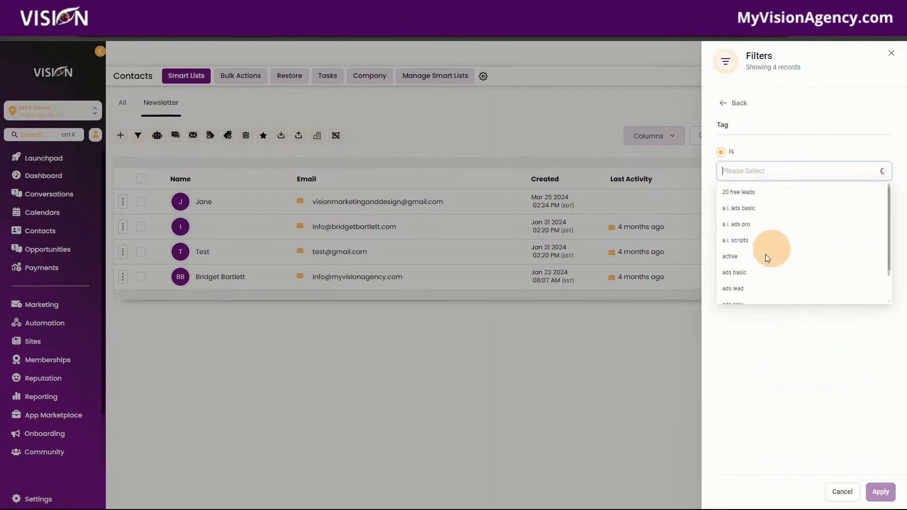
click(730, 256)
click(850, 382)
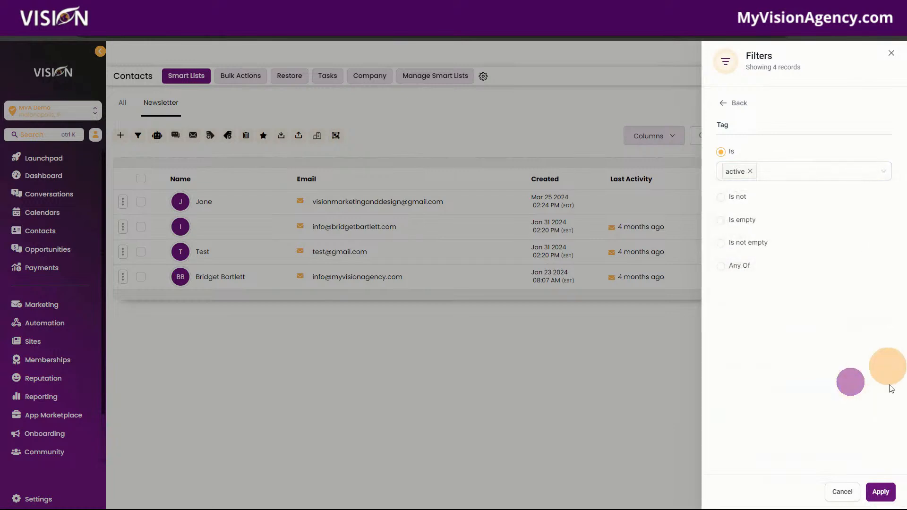
click(880, 491)
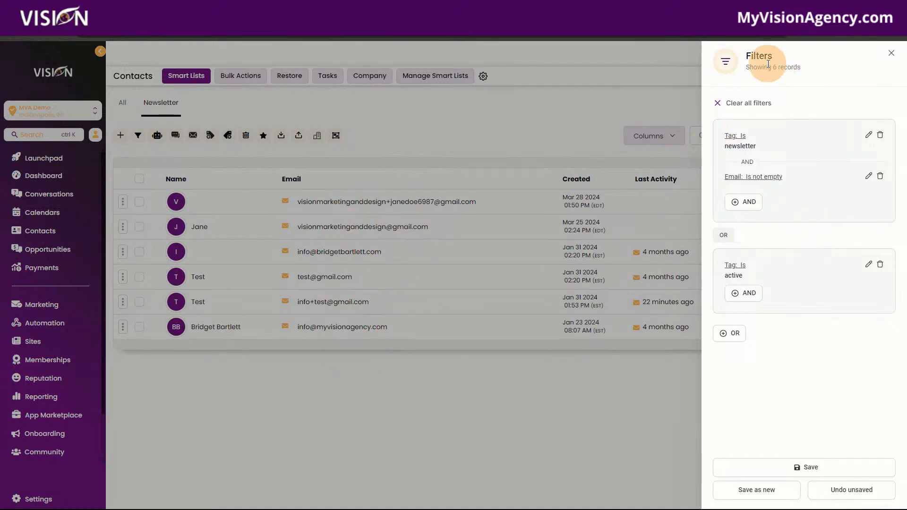
drag(766, 68, 818, 62)
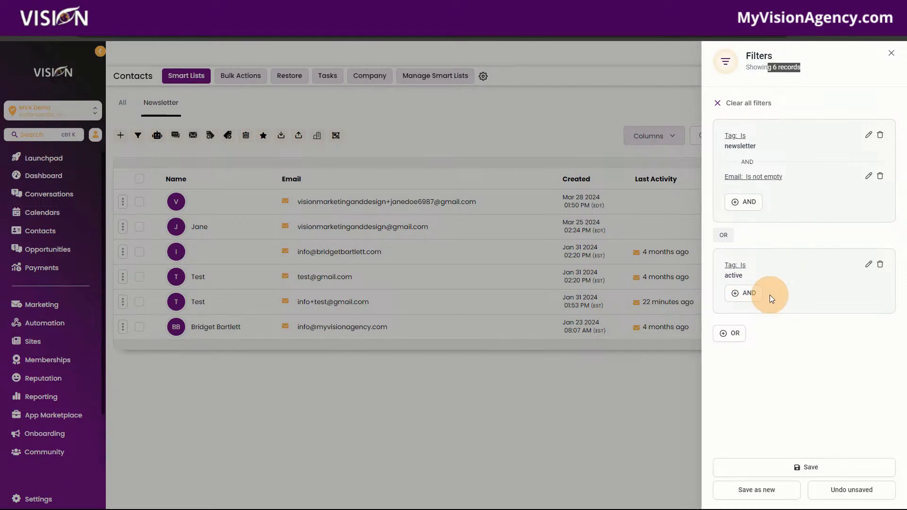
click(879, 264)
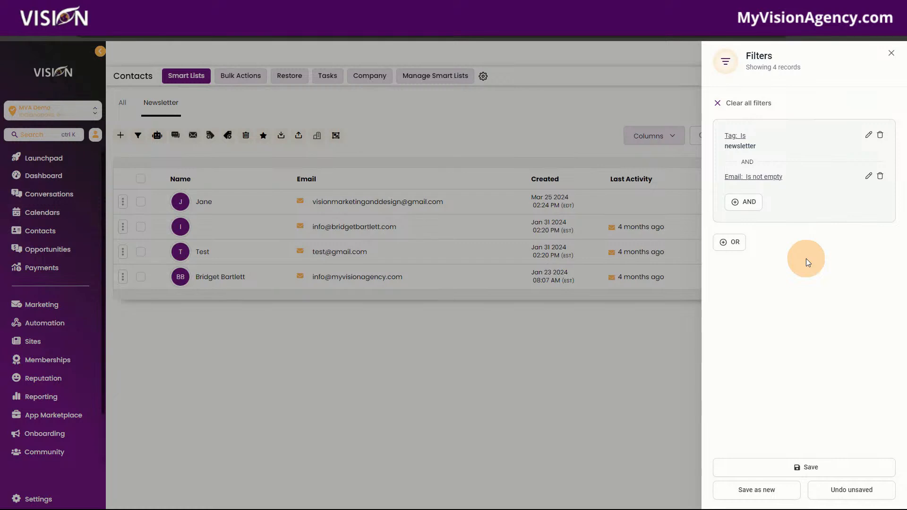
Save the changed filters to the Newsletter smart list, close the filters and return to that list.
click(806, 467)
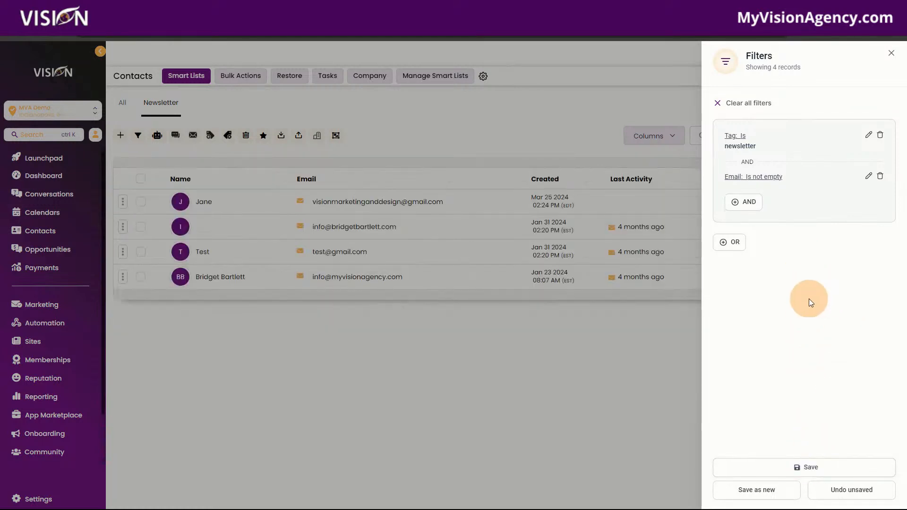
click(891, 53)
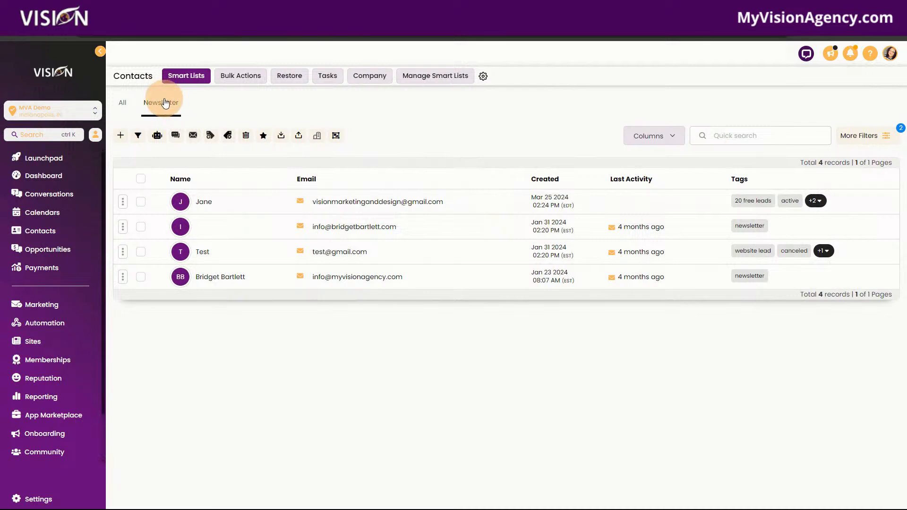
click(122, 105)
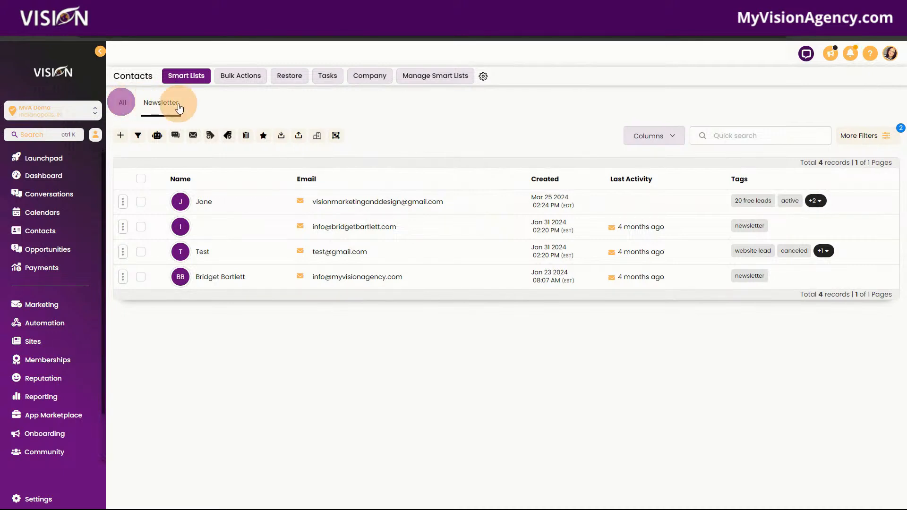
click(161, 107)
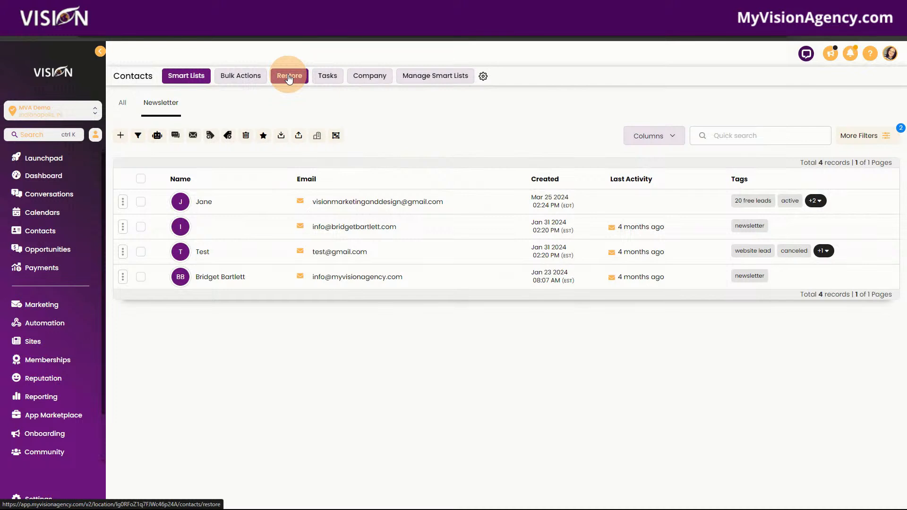
Review the Contacts area's bulk action history, restorable contacts, task list and company list.
click(258, 74)
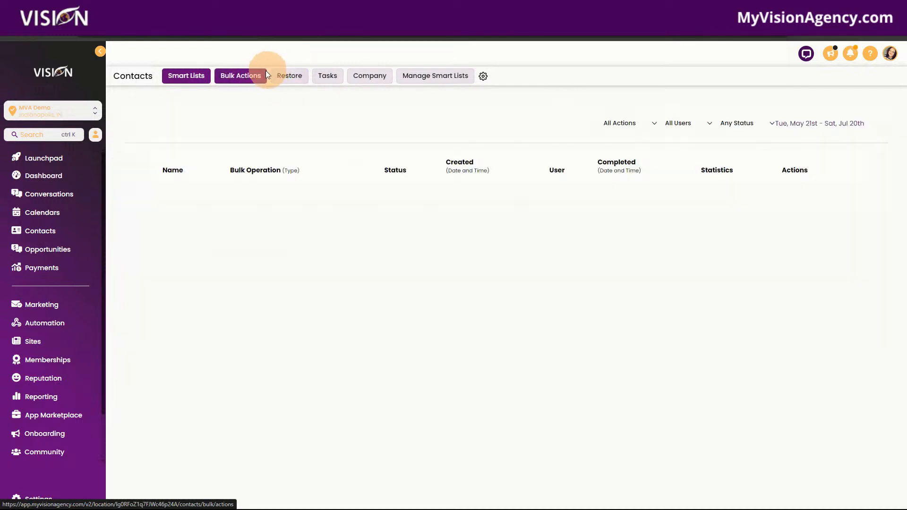
click(290, 75)
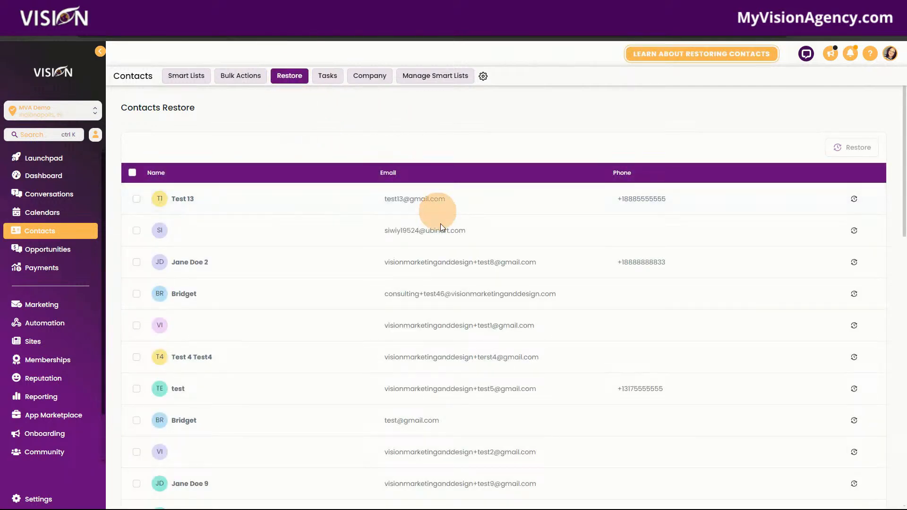
click(325, 79)
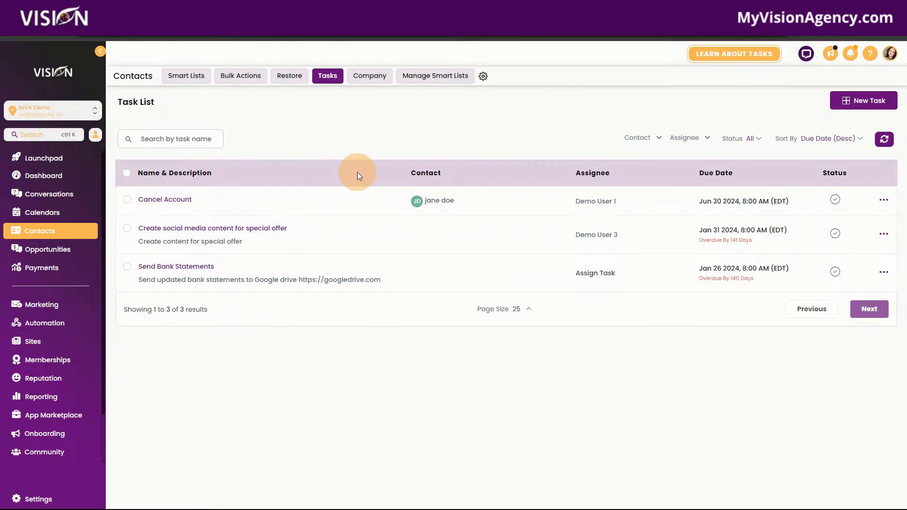
click(371, 79)
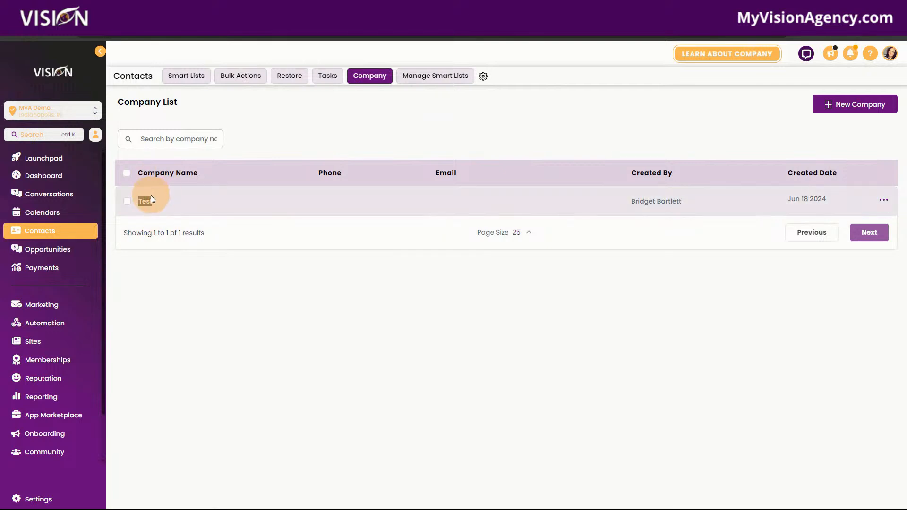
Try the Newsletter smart list's sharing options for all users and for Demo User 3, and cancel without saving.
click(430, 78)
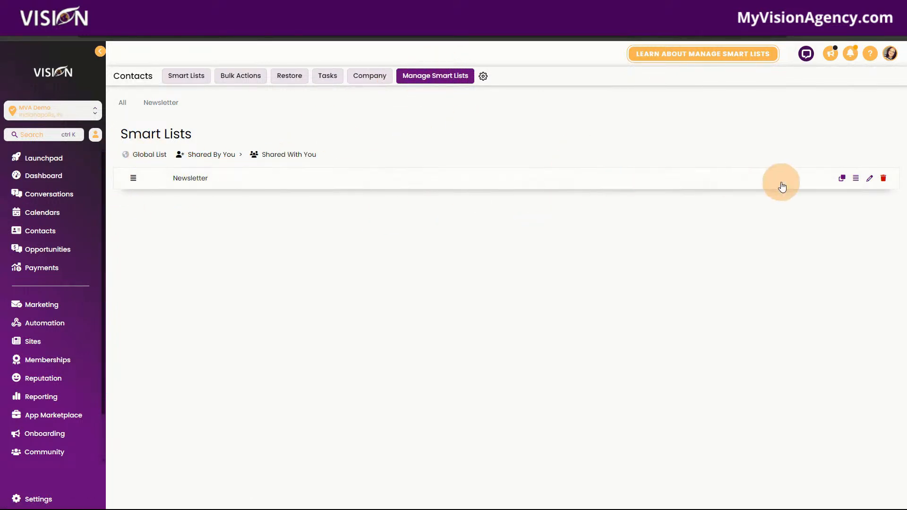
click(855, 179)
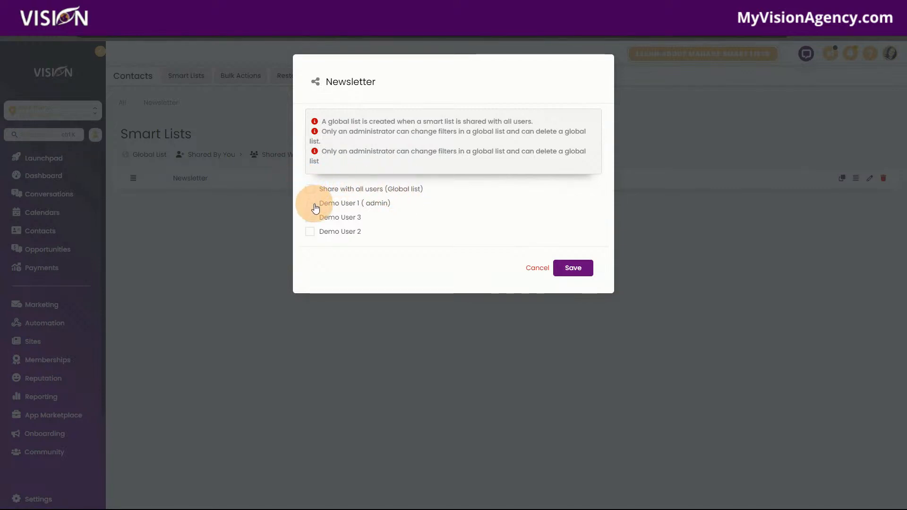
click(310, 189)
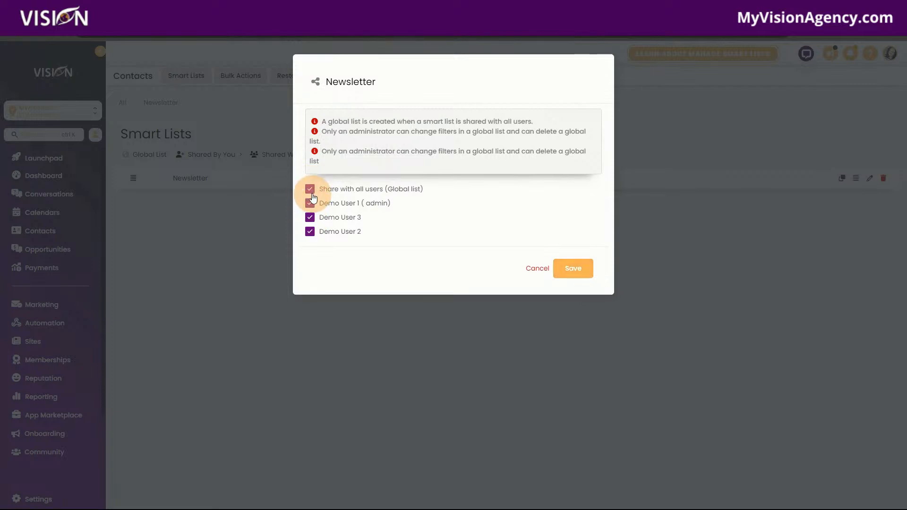
click(309, 189)
click(309, 217)
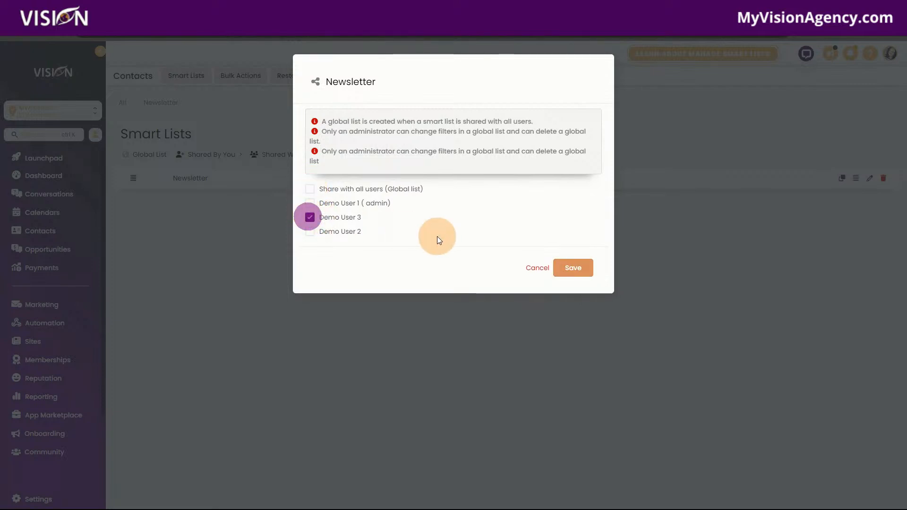
click(309, 217)
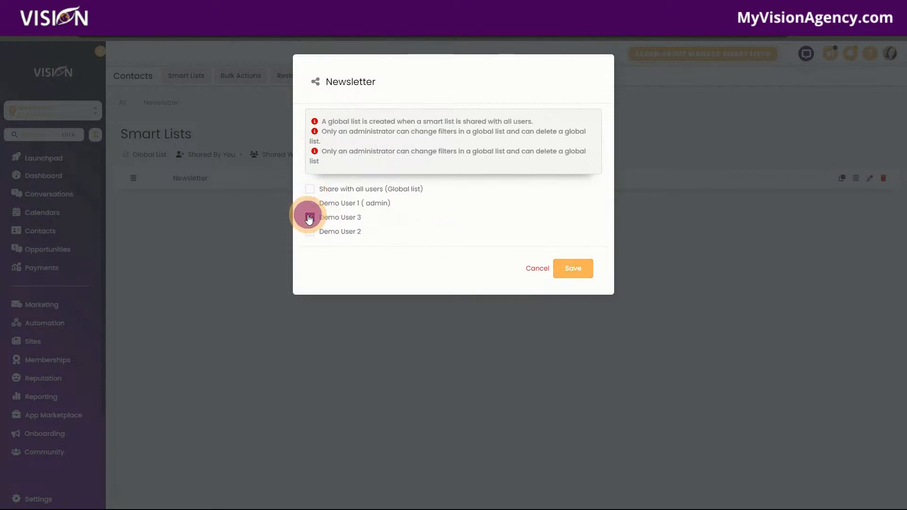
click(539, 267)
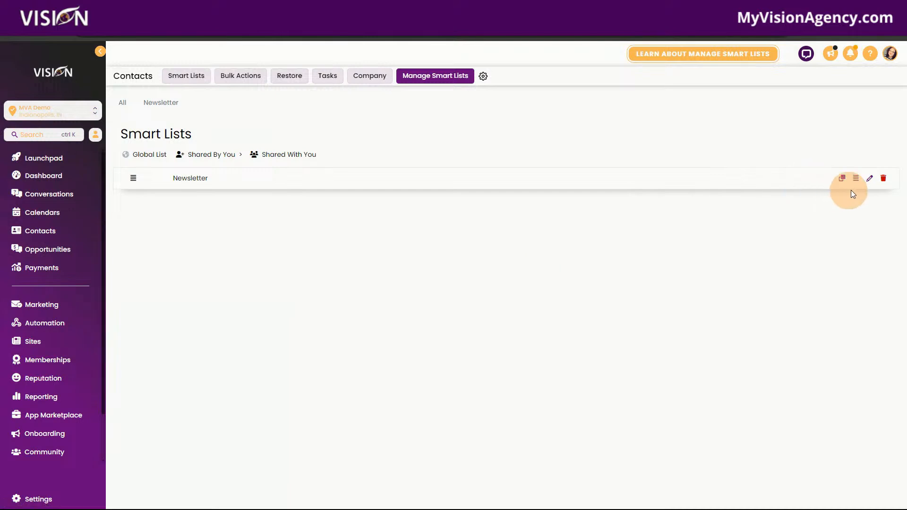
View the name editing option for the Newsletter smart list and cancel it without renaming the list.
click(869, 180)
click(869, 180)
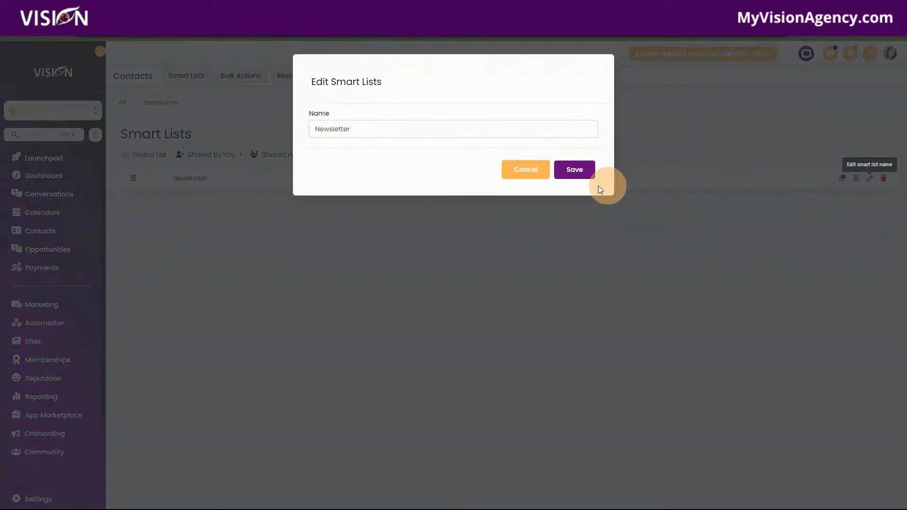
click(533, 171)
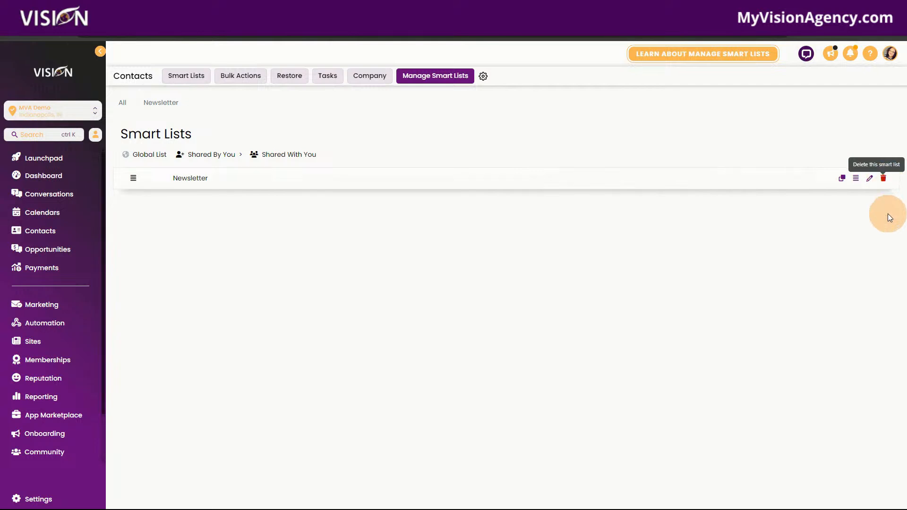
Review the Newsletter smart list's filters and the contact custom fields settings, and return to the list.
click(165, 108)
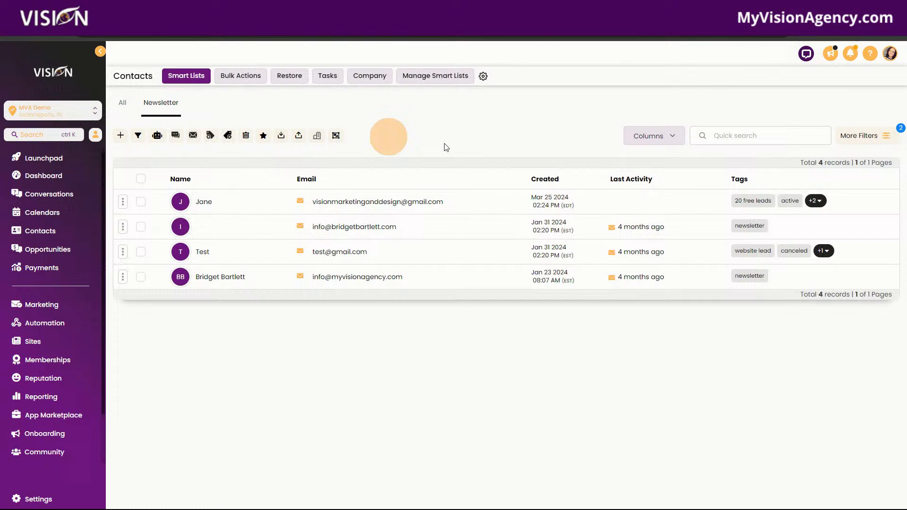
click(864, 137)
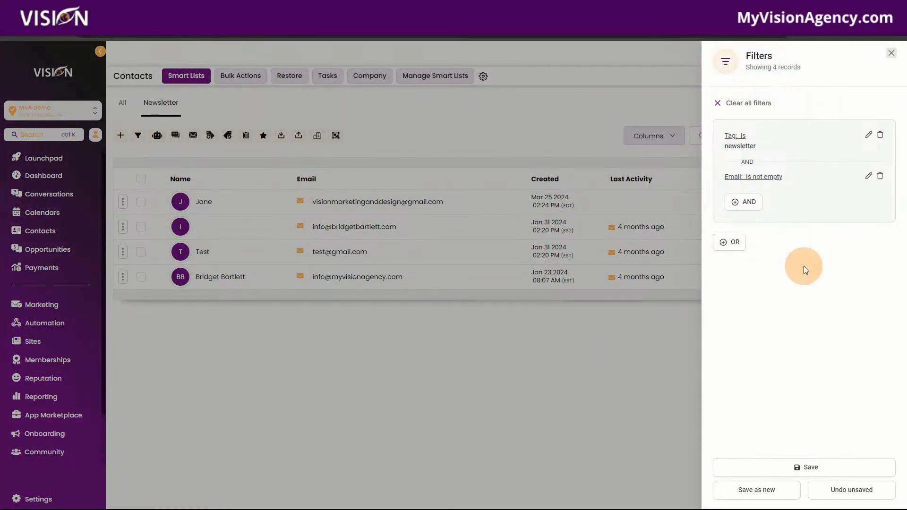
click(891, 53)
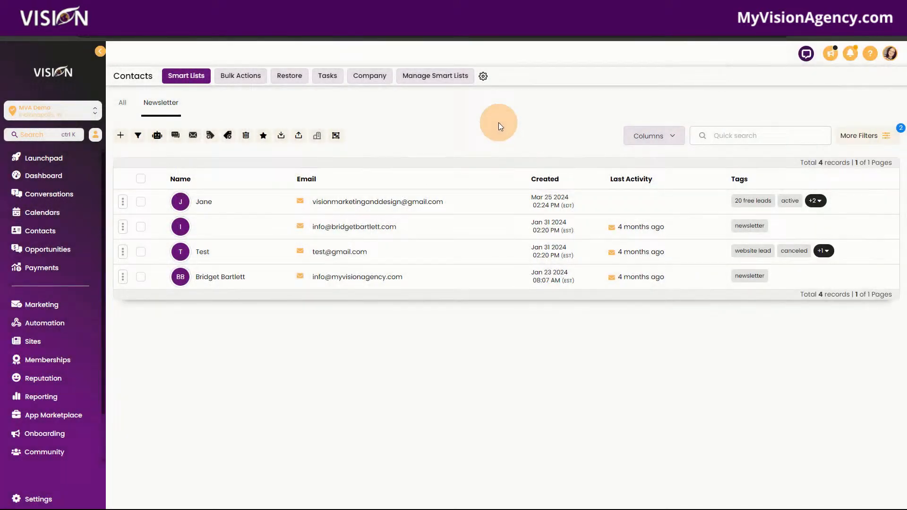
click(483, 75)
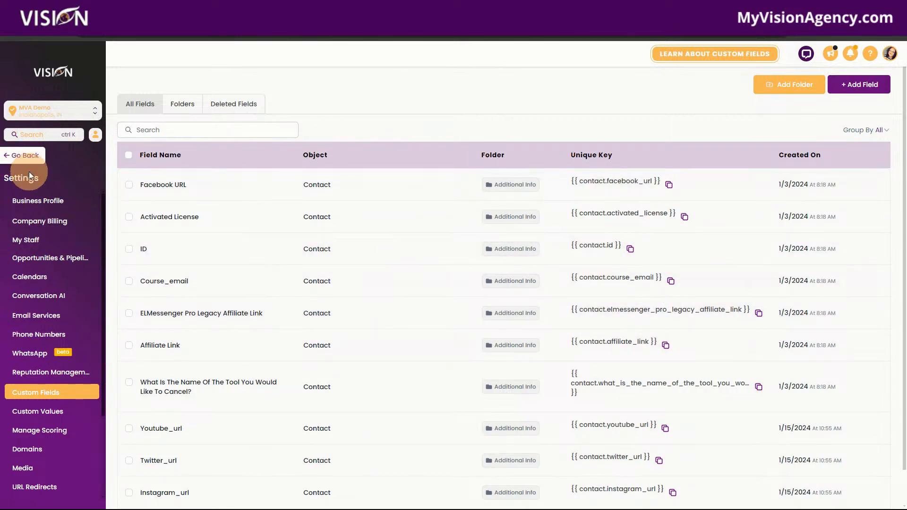
click(18, 156)
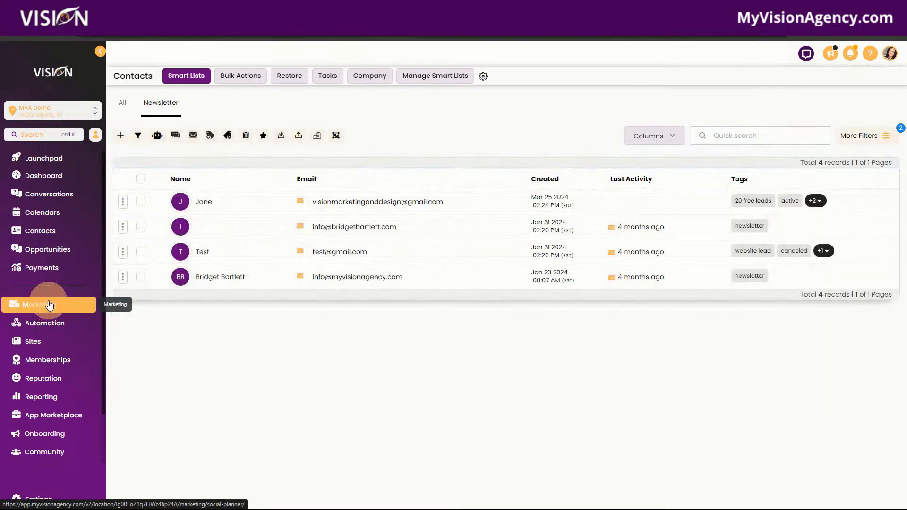
Start a blank email campaign in the Design Editor and open its Send or Schedule settings.
click(51, 304)
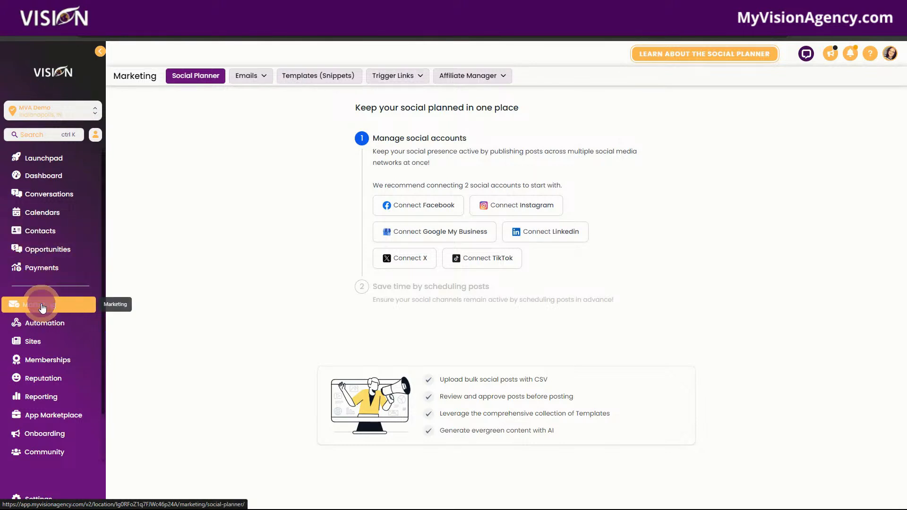
click(249, 75)
click(250, 95)
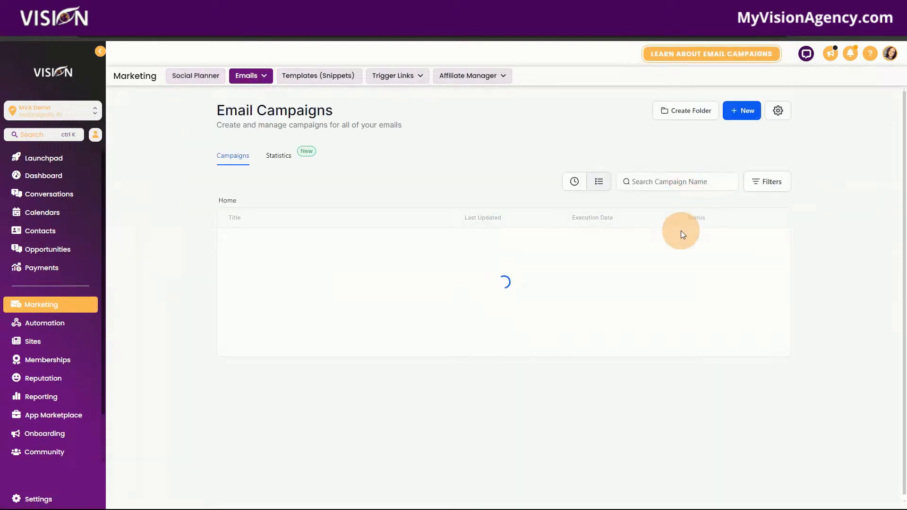
click(504, 325)
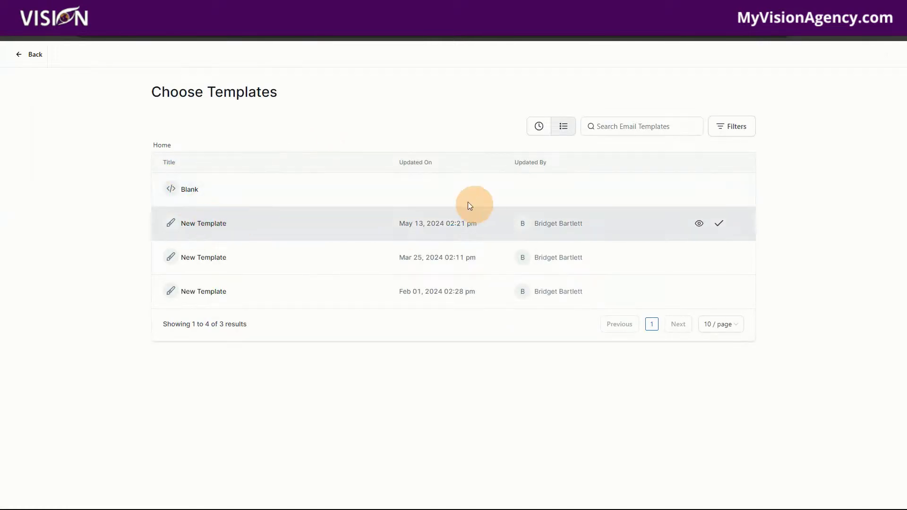
click(198, 189)
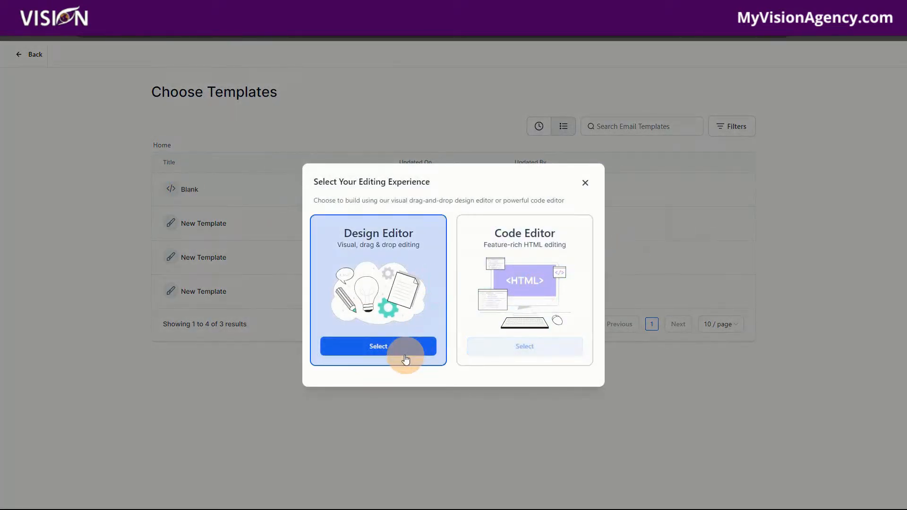
click(385, 347)
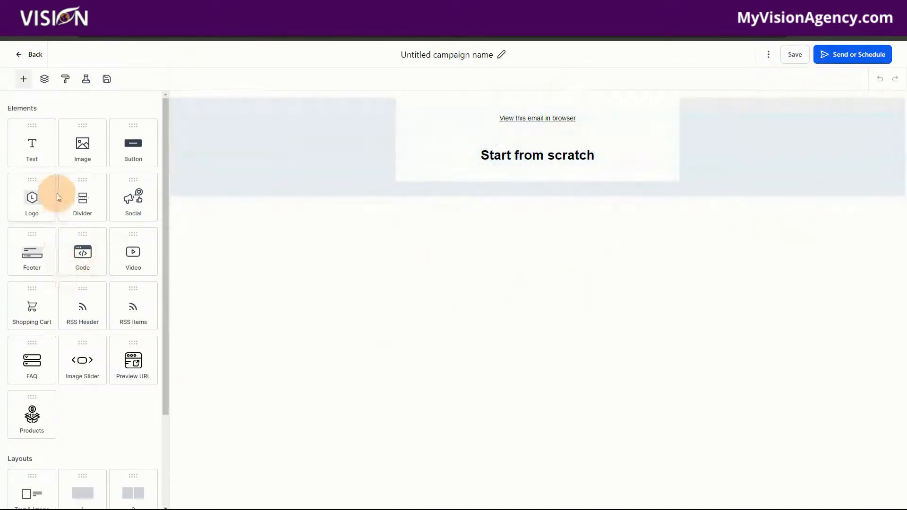
scroll(125, 300, down, 3)
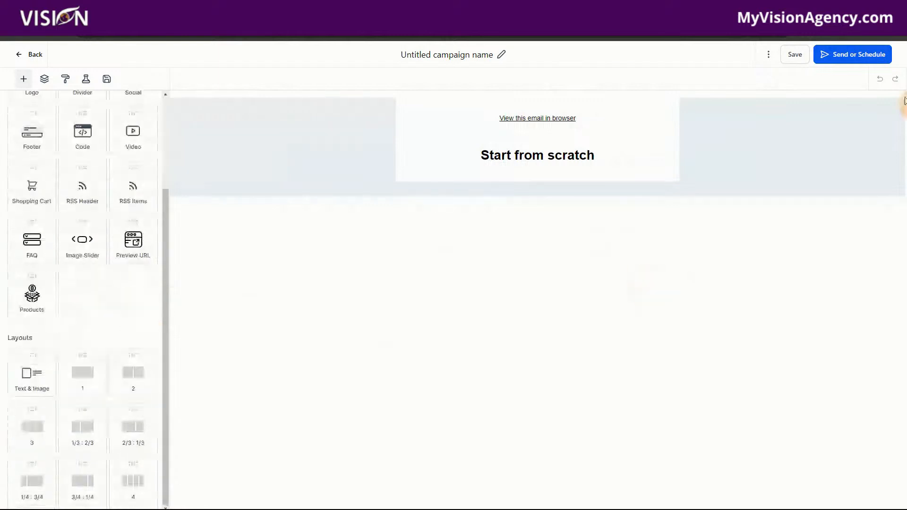
click(847, 55)
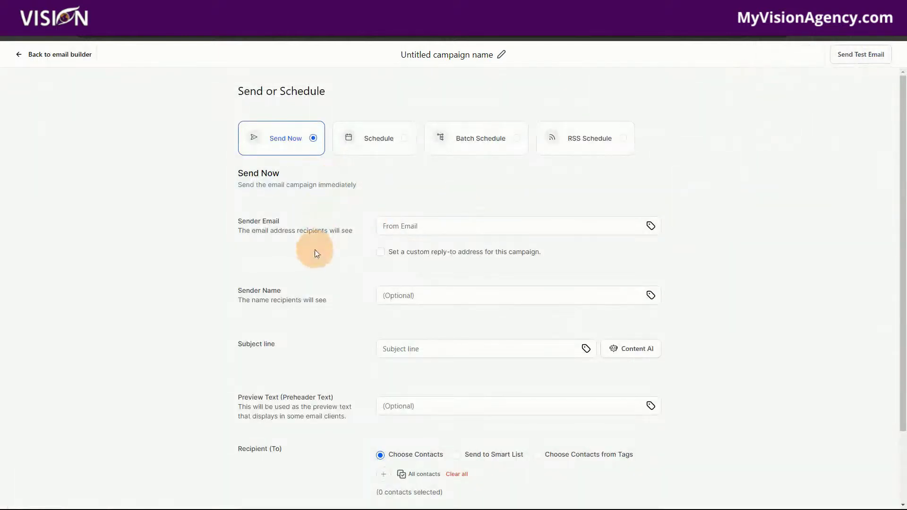
Look through the campaign's recipient options for choosing individual contacts and choosing contacts from tags.
scroll(313, 250, down, 2)
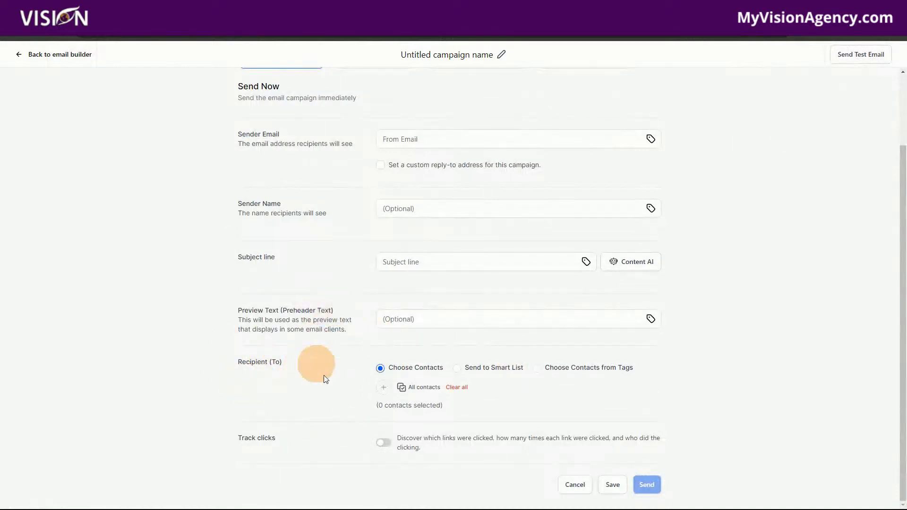
click(380, 388)
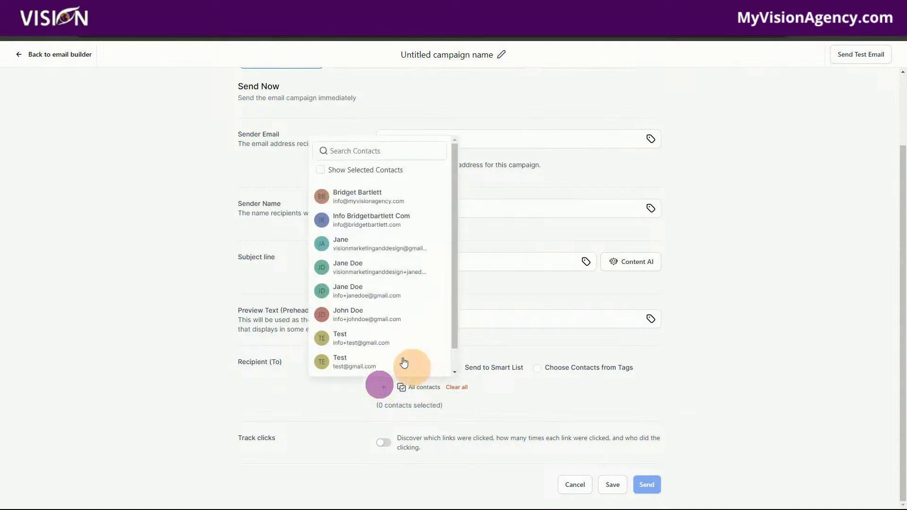
click(594, 345)
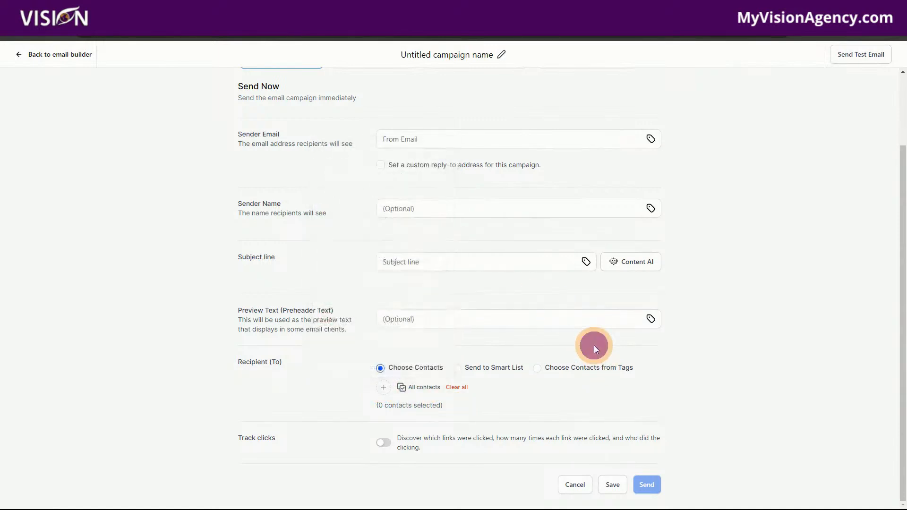
click(538, 368)
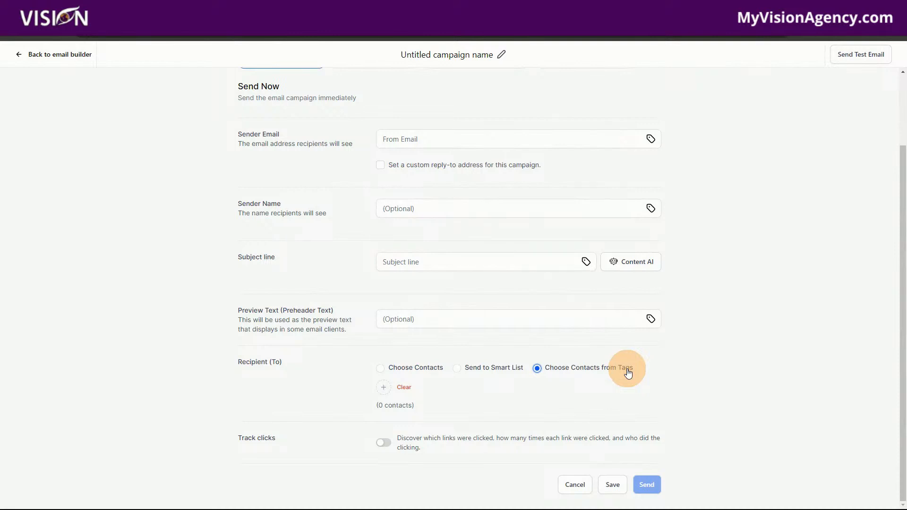
Set the campaign's recipients to Send to Smart List and select the Newsletter list.
click(456, 369)
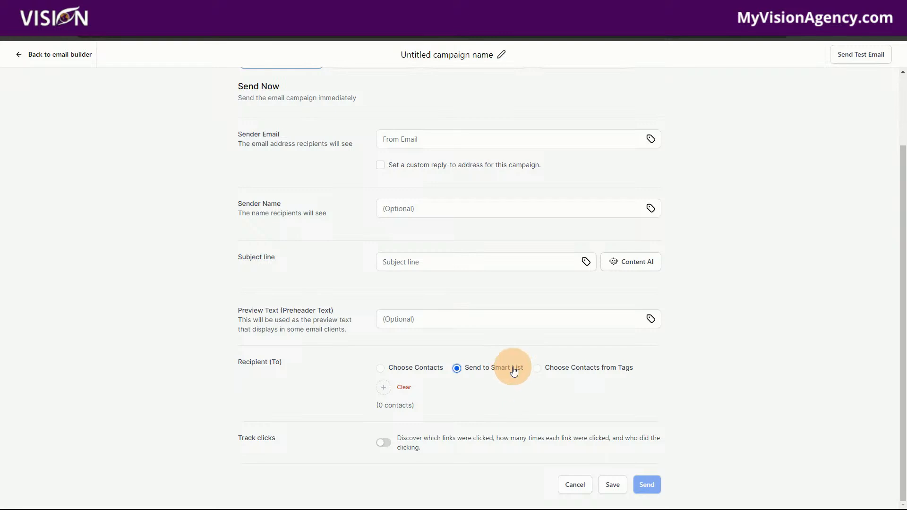
click(384, 391)
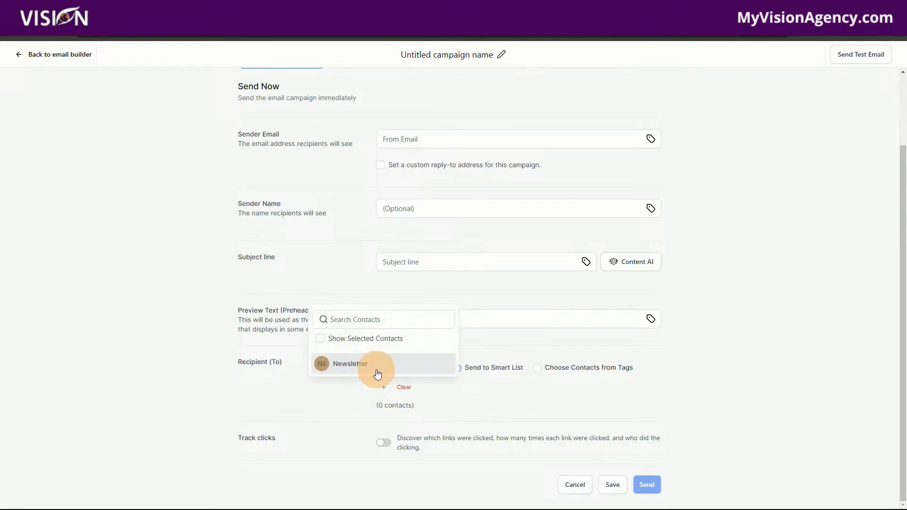
click(343, 369)
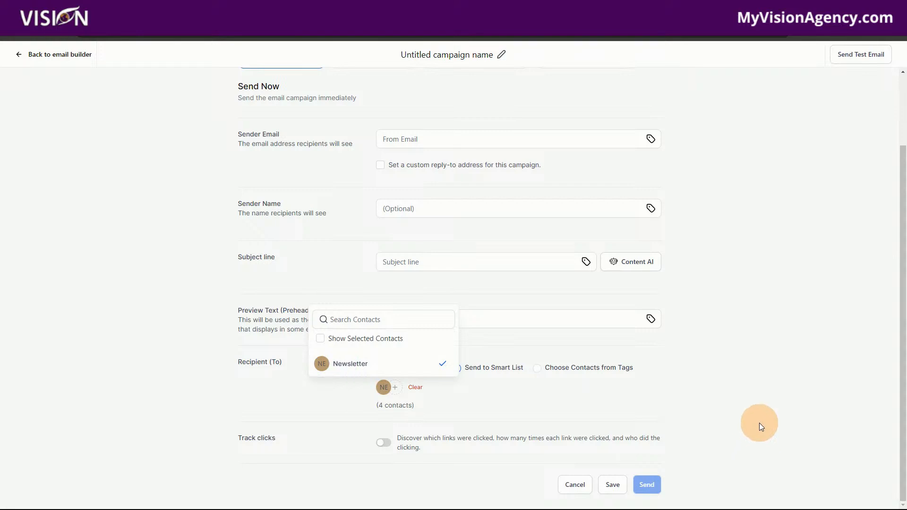
click(758, 423)
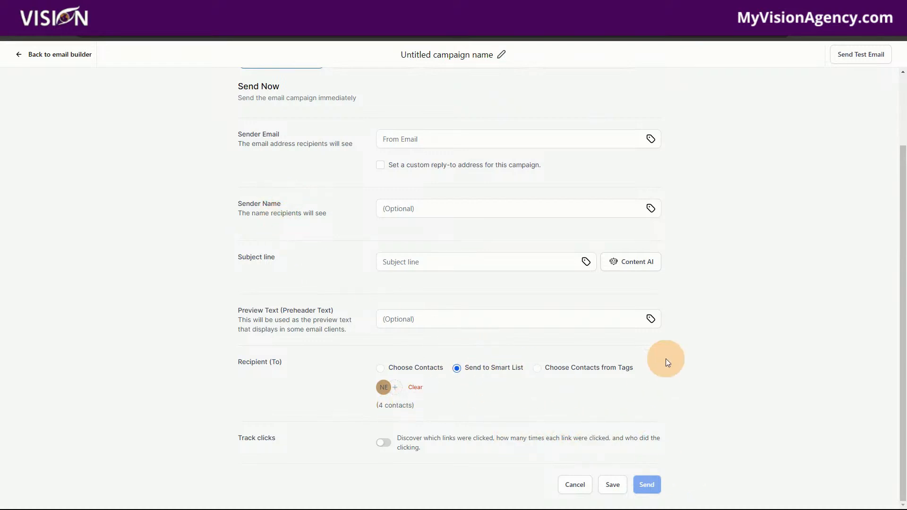
Leave the untitled email campaign and its builder, and return to the Contacts smart lists.
click(56, 57)
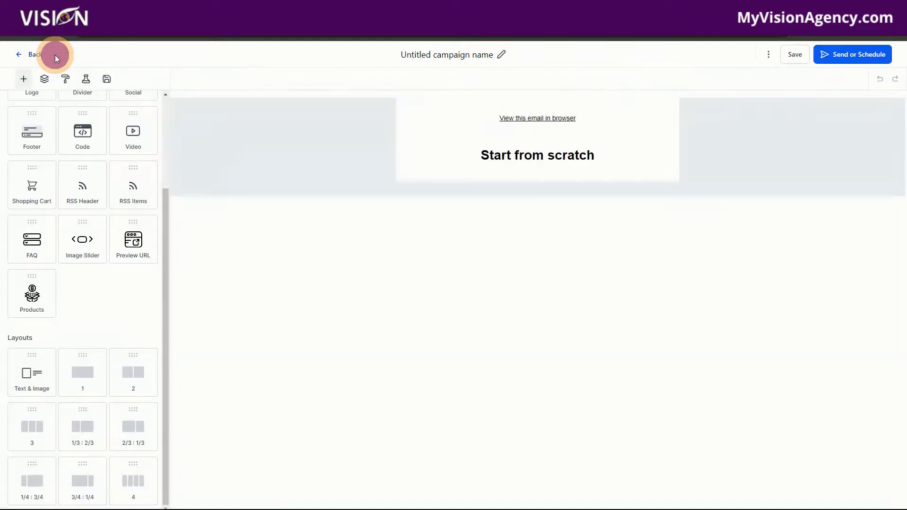
click(40, 55)
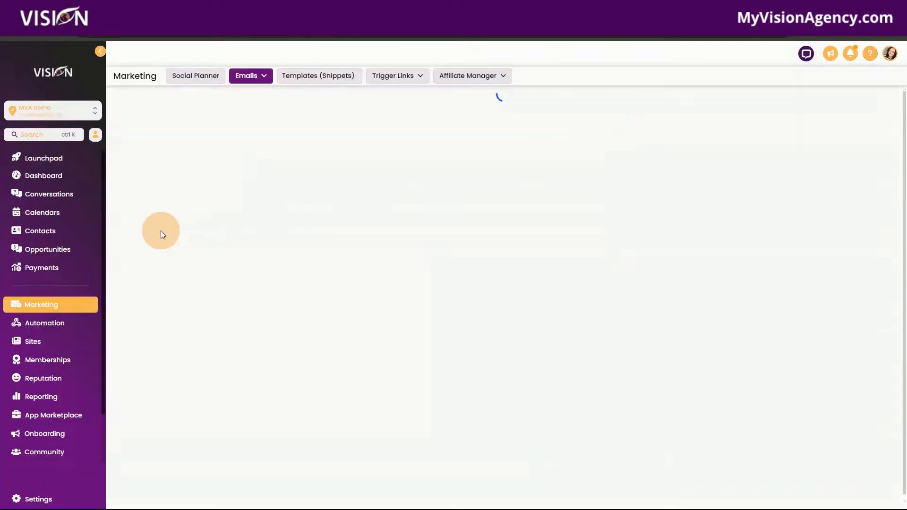
click(38, 231)
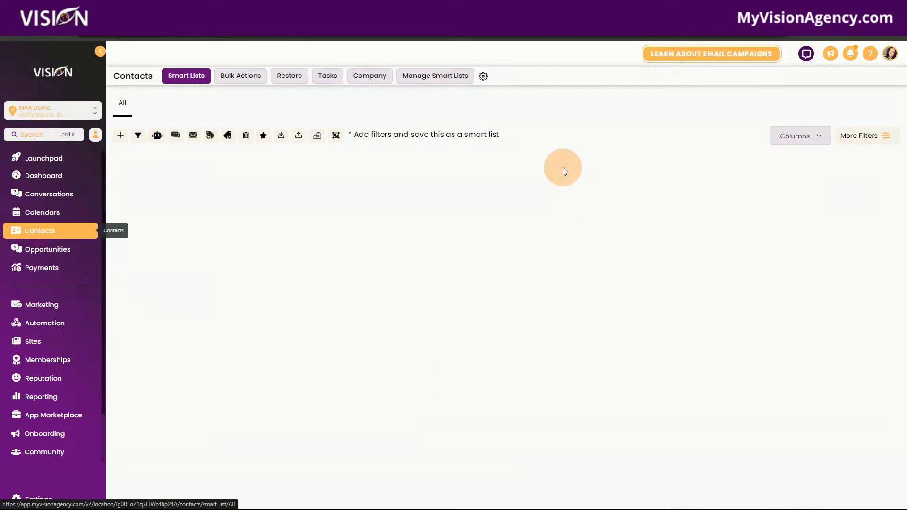